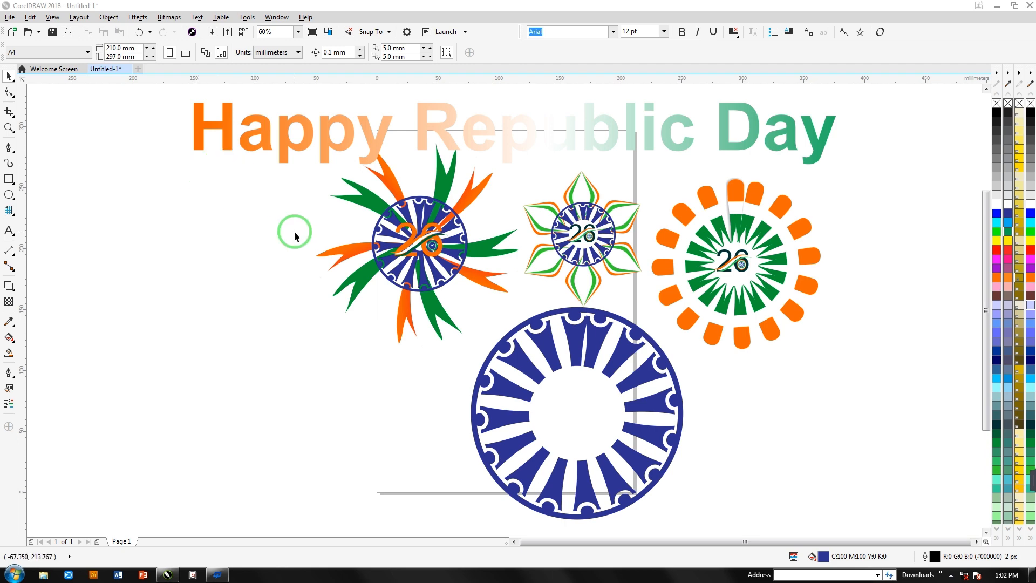
Preview the finished Republic Day artwork full screen
click(282, 285)
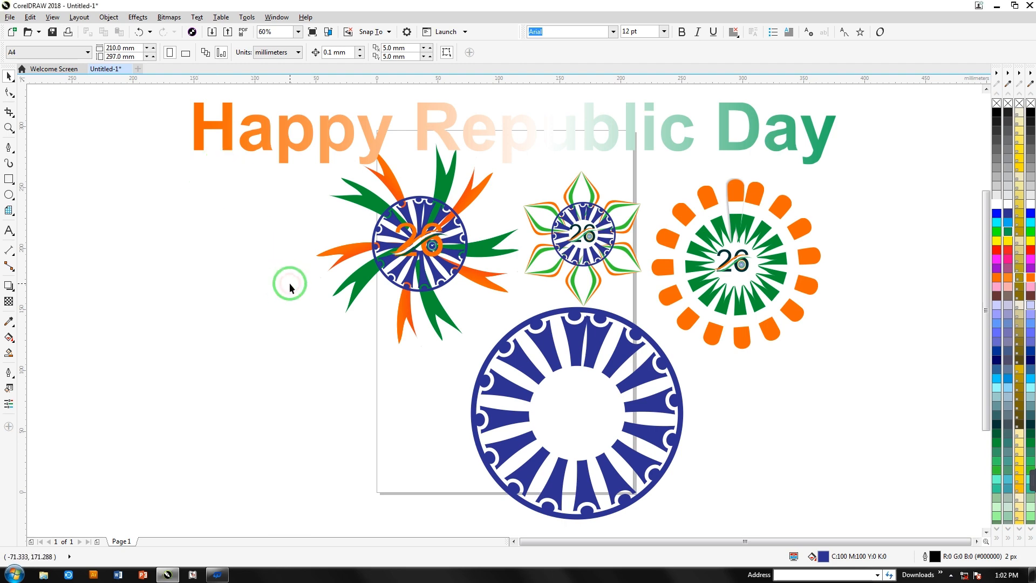
key(F9)
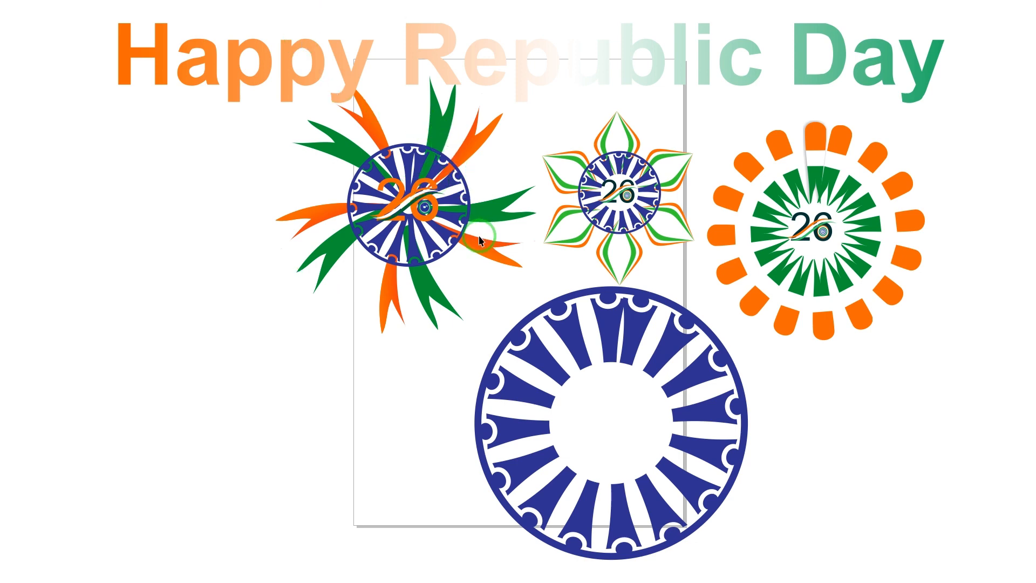
key(Escape)
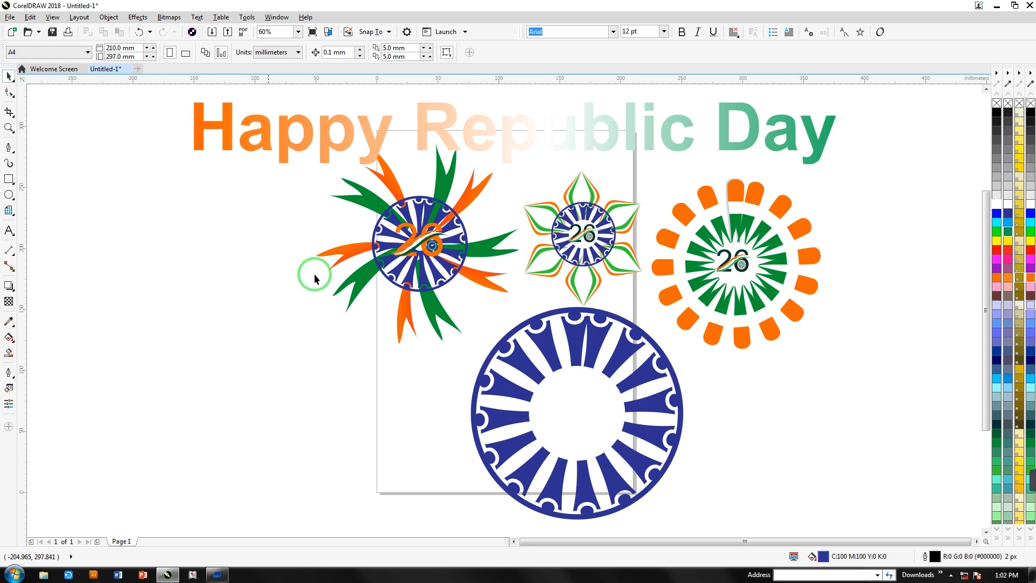
click(388, 253)
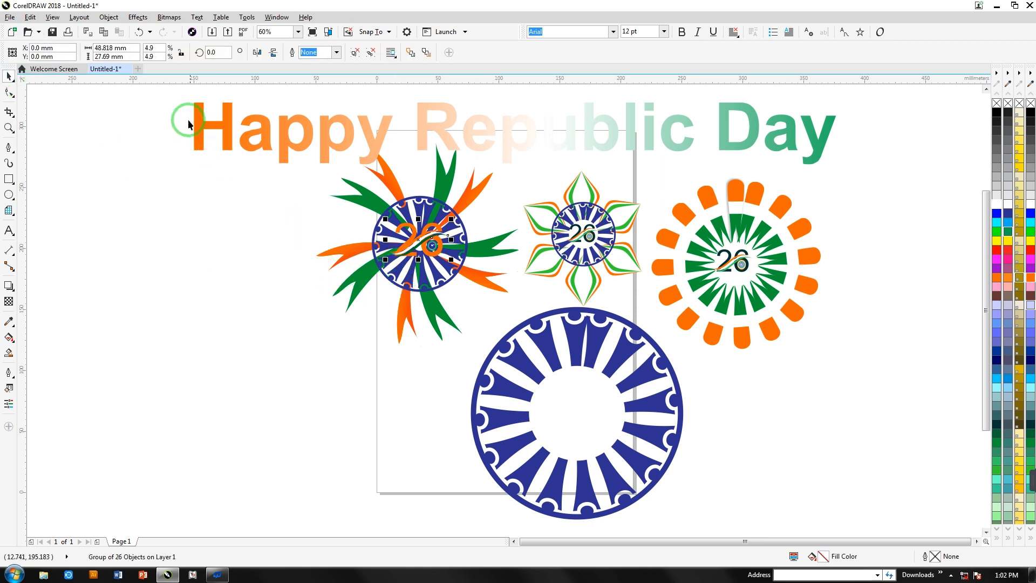
Shift the whole Republic Day artwork a short distance to the left across the page
drag(183, 98, 835, 523)
drag(635, 346, 461, 354)
click(214, 289)
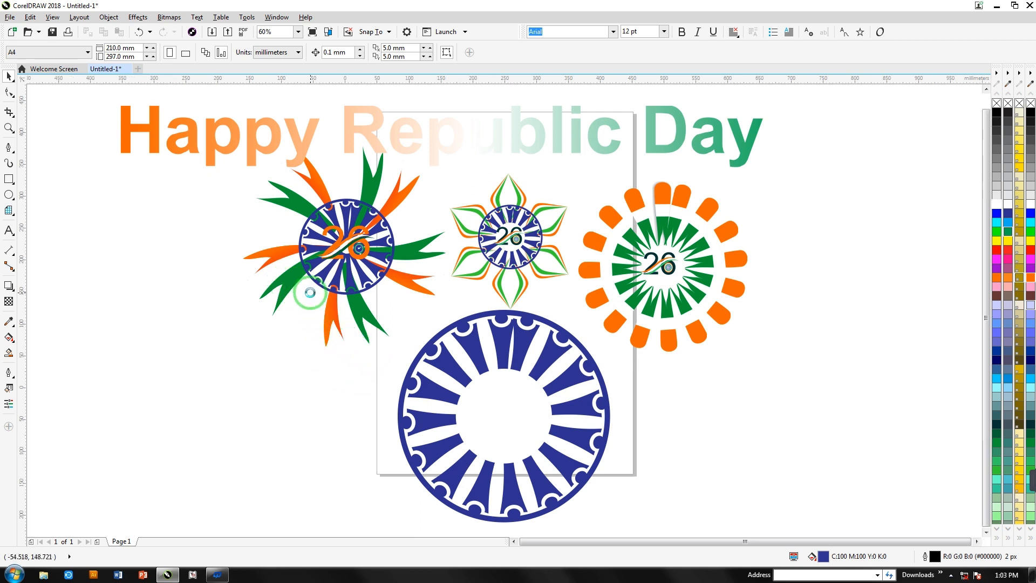
scroll(309, 293, down, 3)
drag(176, 158, 589, 443)
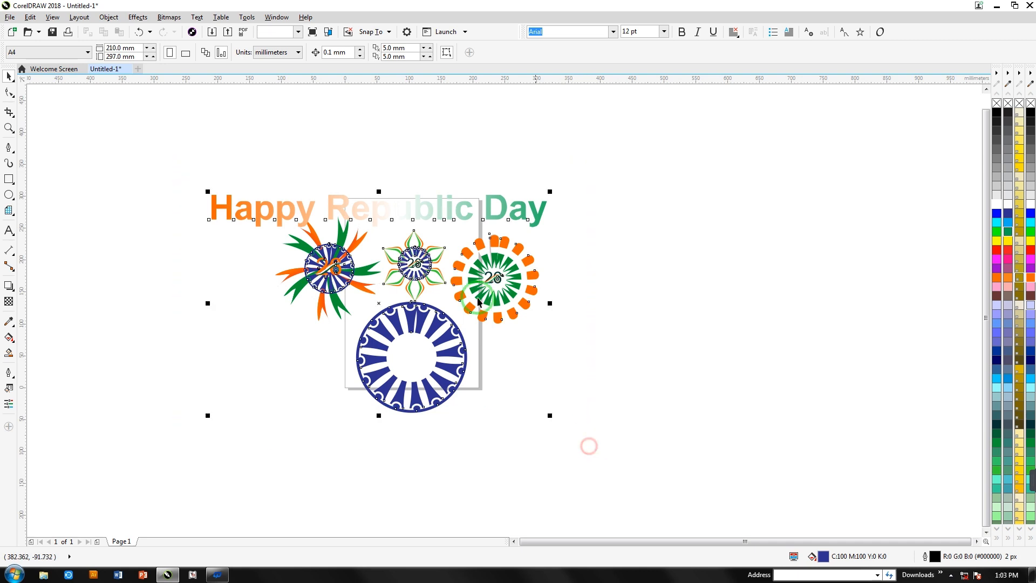
Create a new document and draw a tall rectangle about 40 mm wide and 170 mm high beside the page
click(138, 69)
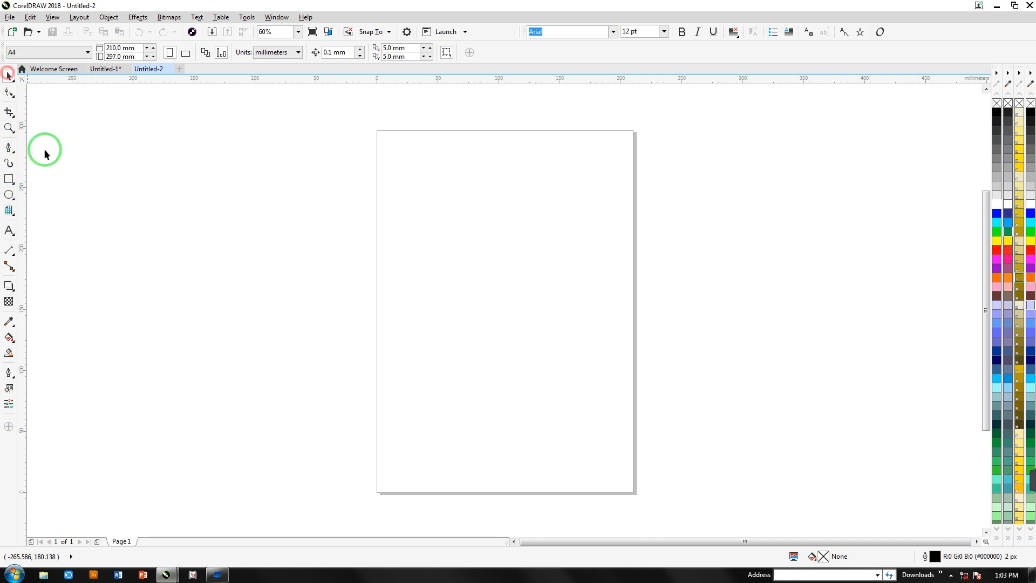
click(8, 198)
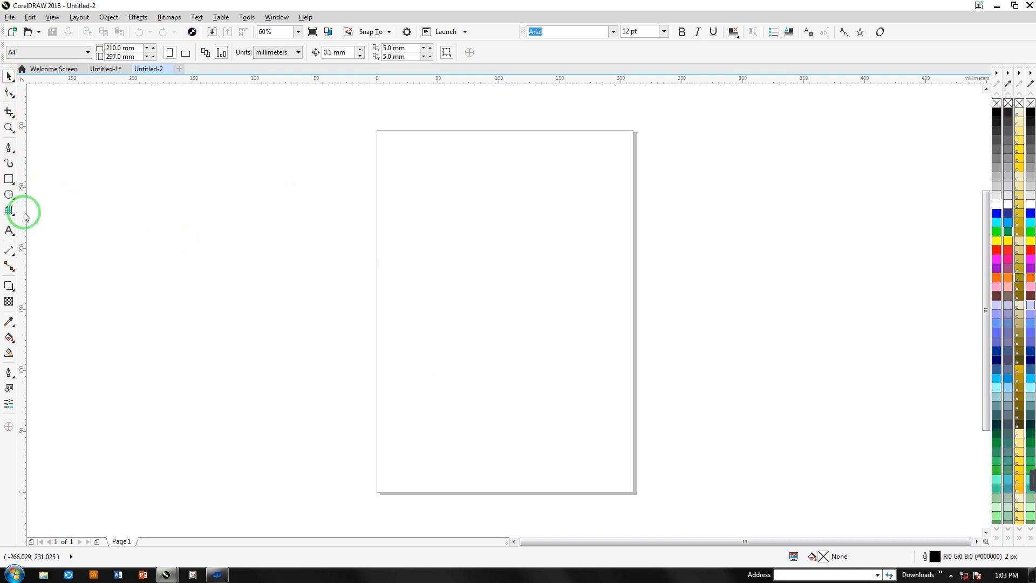
click(8, 179)
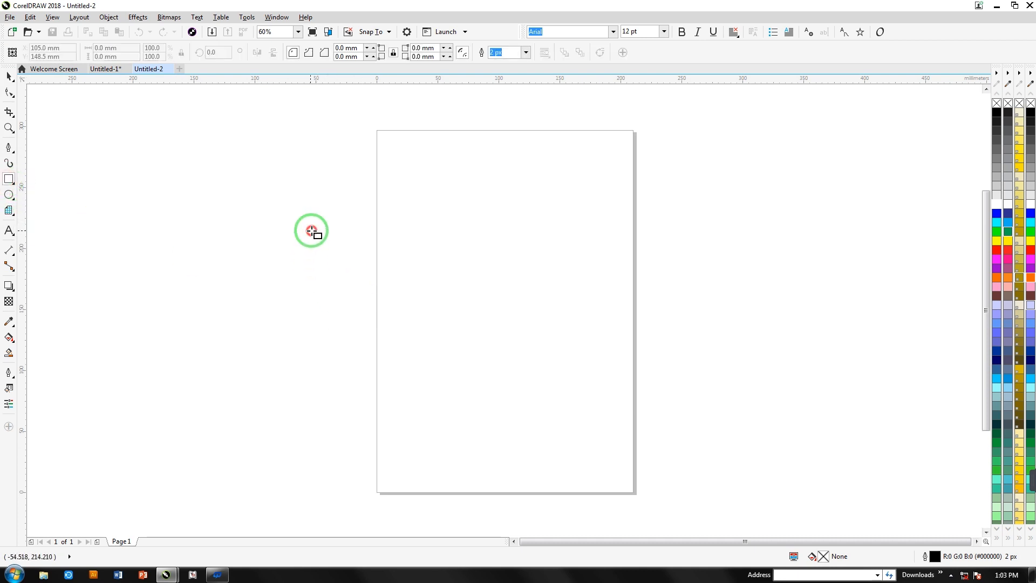
drag(312, 232, 361, 438)
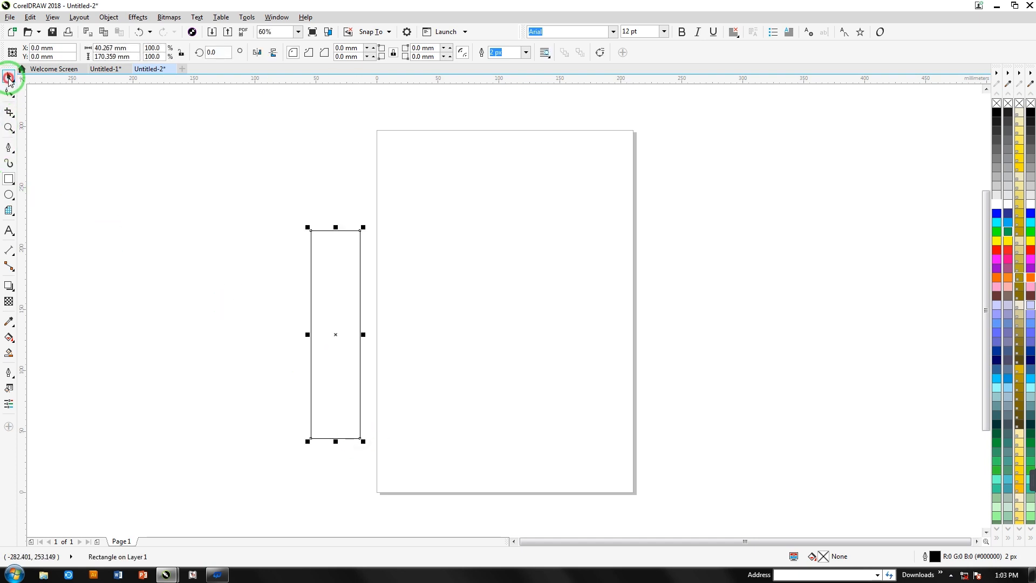
click(9, 78)
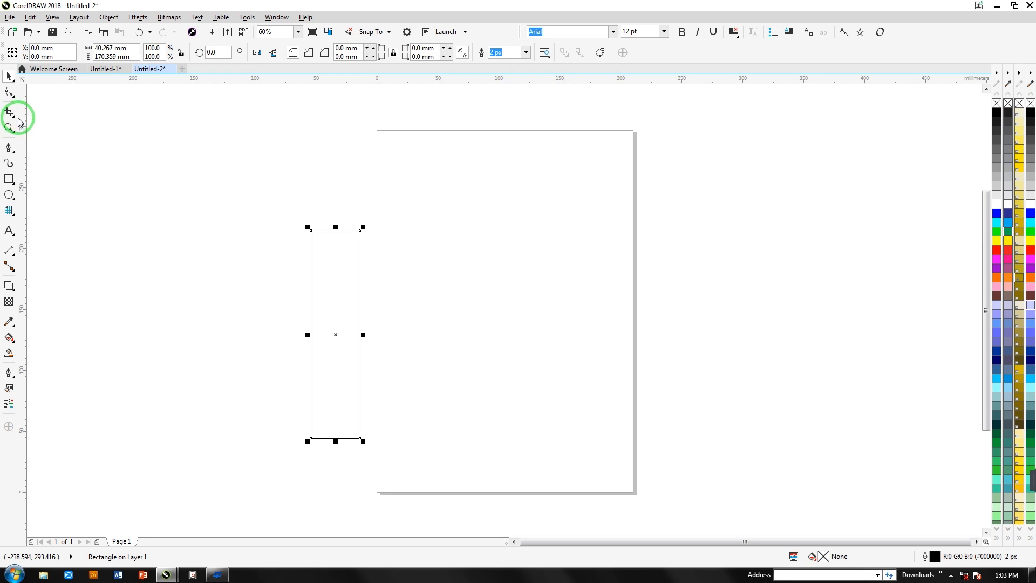
Convert the rectangle to curves and pull its corner nodes inward so it tapers toward a narrow lower end
key(ctrl+q)
click(9, 93)
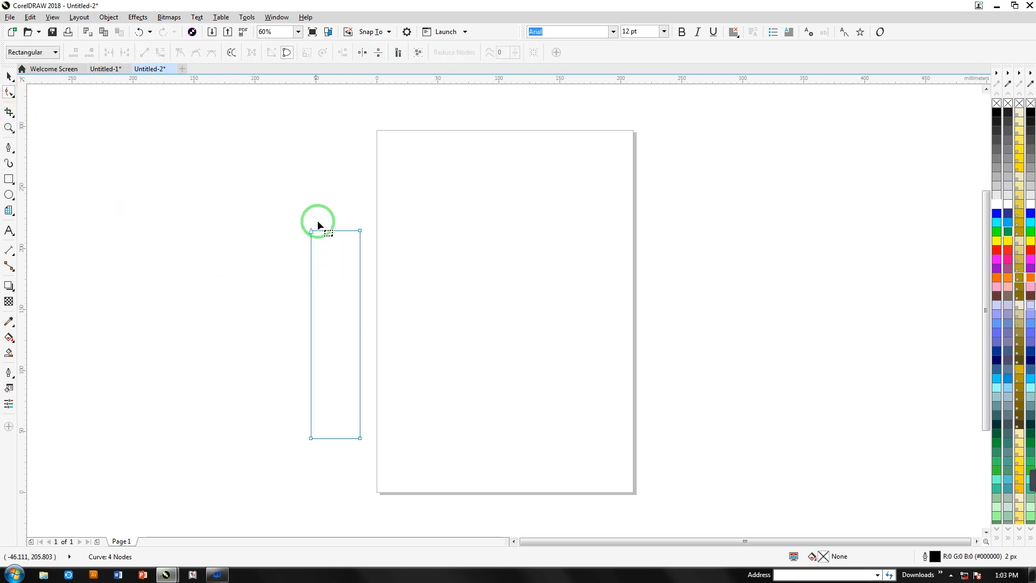
drag(283, 193, 392, 468)
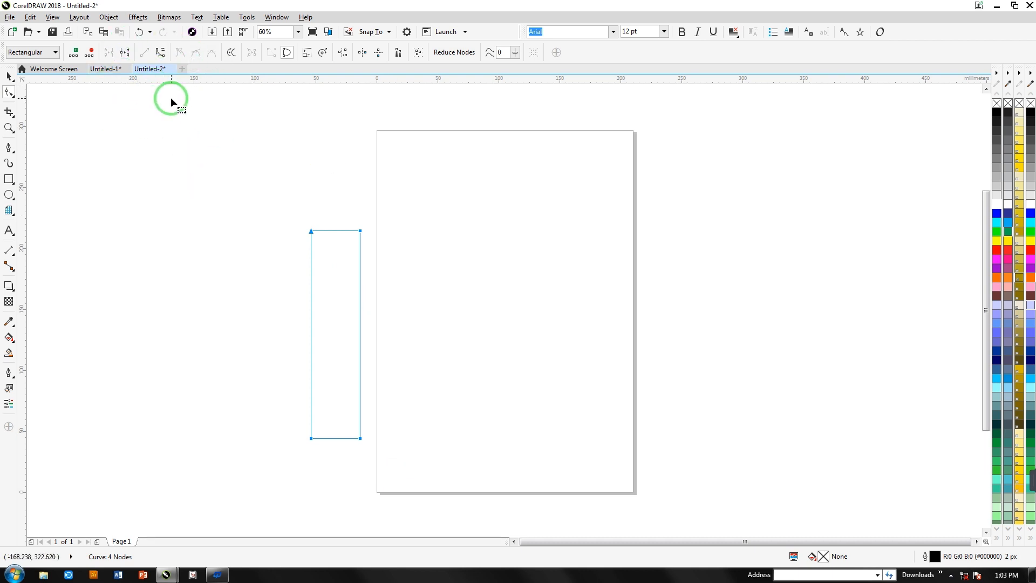
click(251, 378)
drag(312, 439, 347, 438)
drag(296, 235, 322, 233)
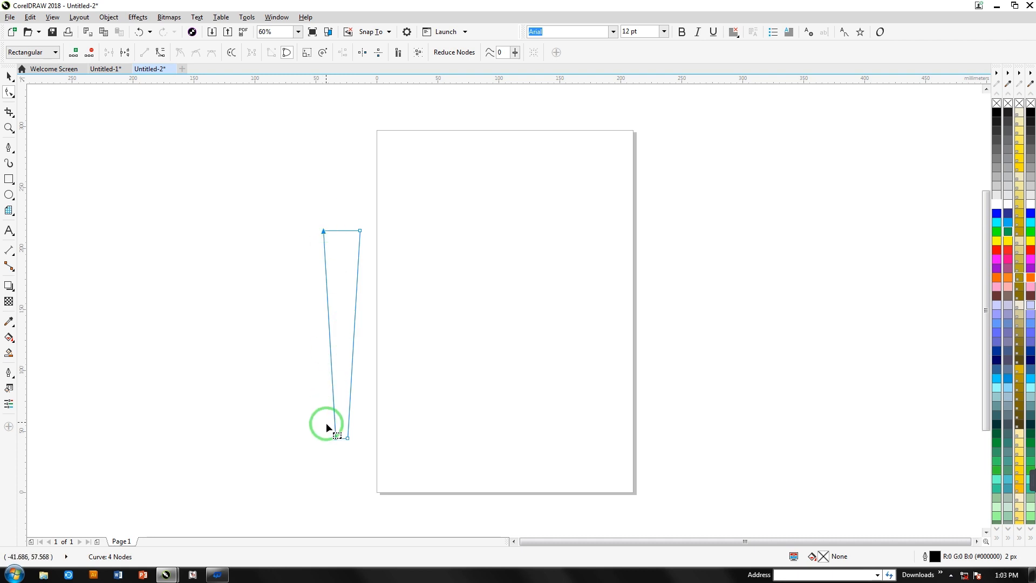
Convert the tapered shape's long sides to curves, bend both inward, and narrow its lower end to form a flared spoke
click(360, 231)
click(160, 52)
click(361, 231)
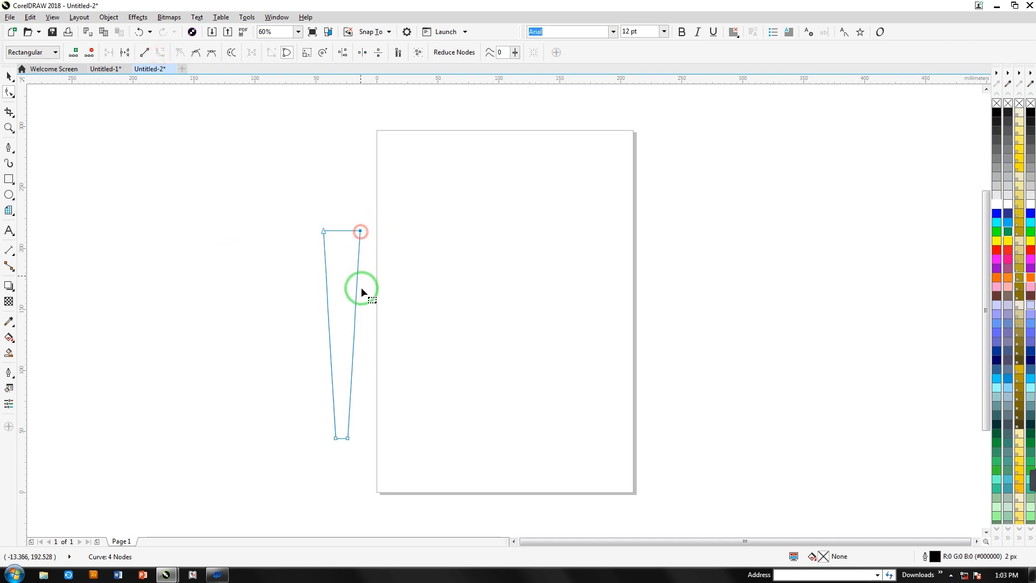
click(322, 231)
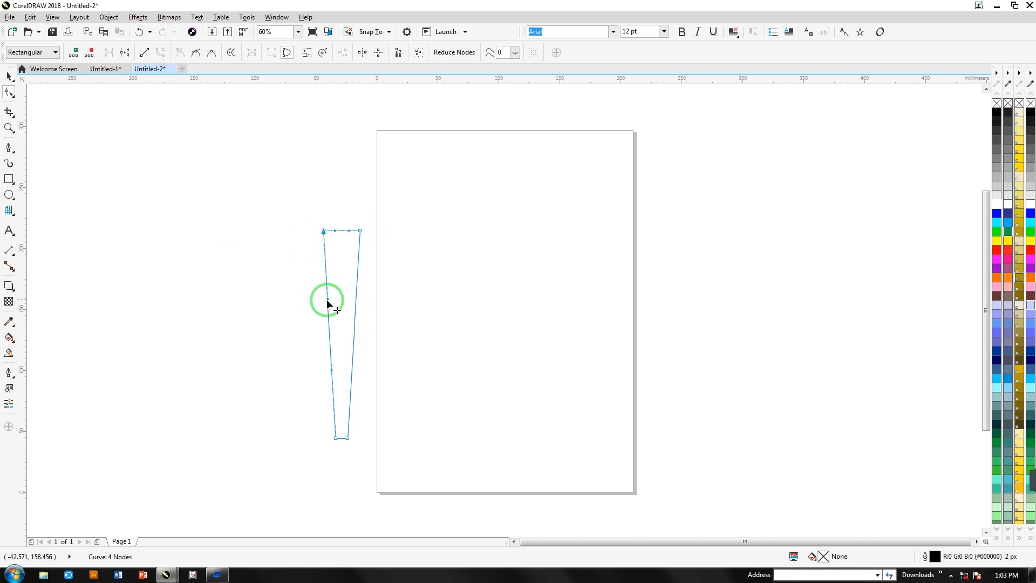
drag(328, 295, 342, 289)
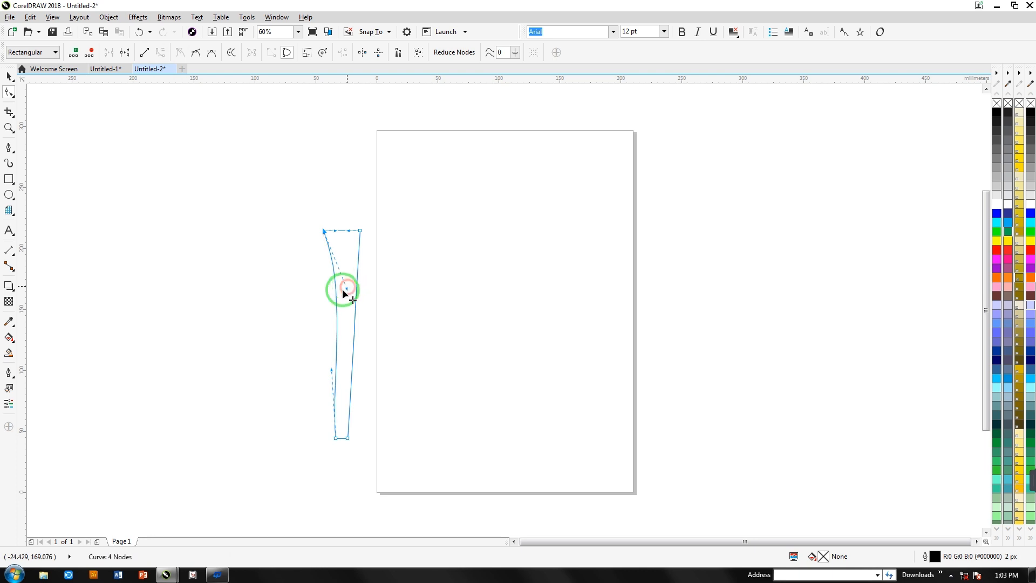
click(332, 369)
drag(354, 299, 338, 291)
drag(334, 437, 345, 438)
Fill the flared spoke with dark blue (#003399)
click(8, 77)
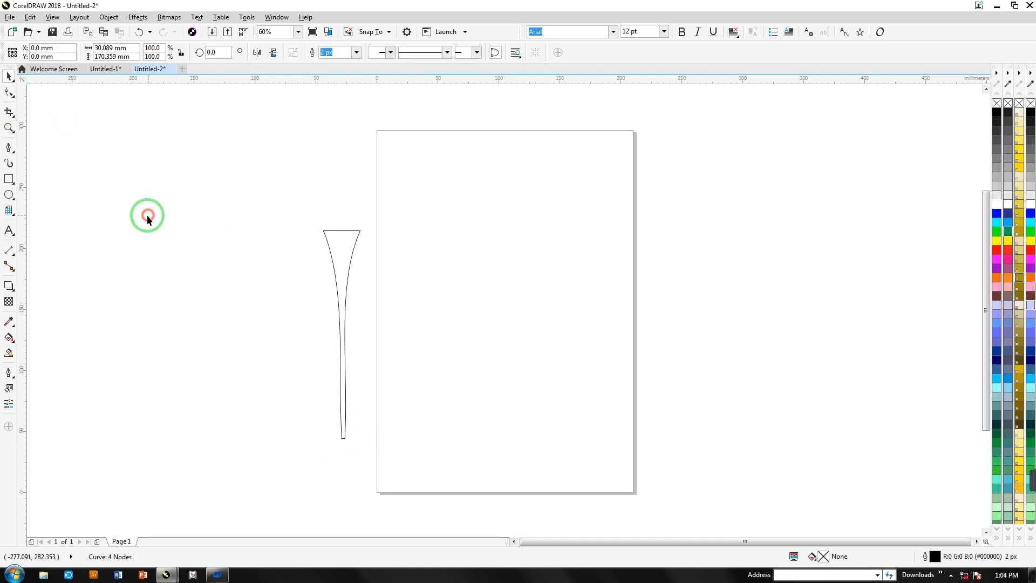
click(147, 214)
click(360, 262)
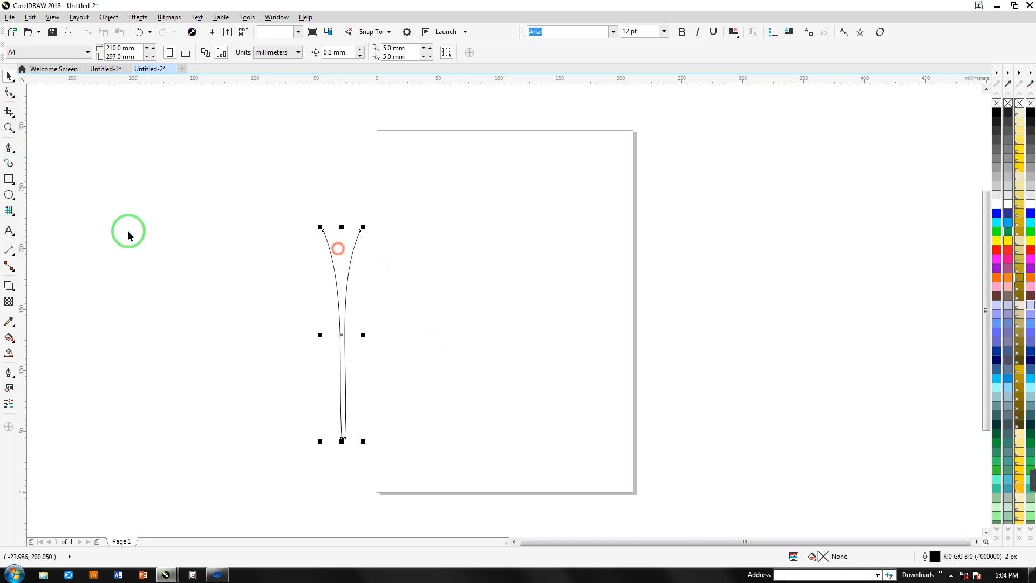
click(997, 352)
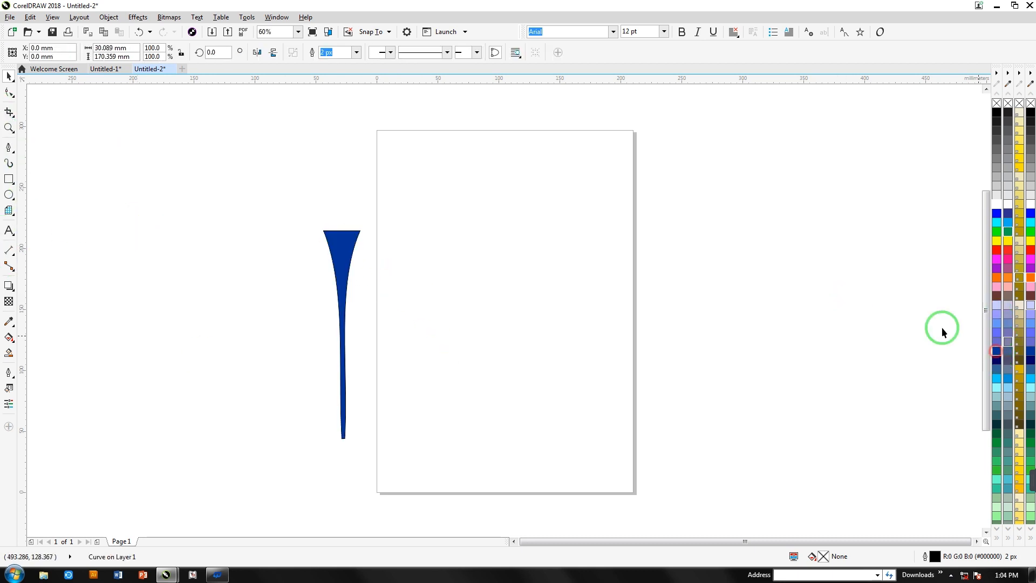
Draw a dark blue (#003399) circle about 17 mm wide and place it centred on the spoke's upper edge
click(9, 194)
drag(147, 191, 169, 210)
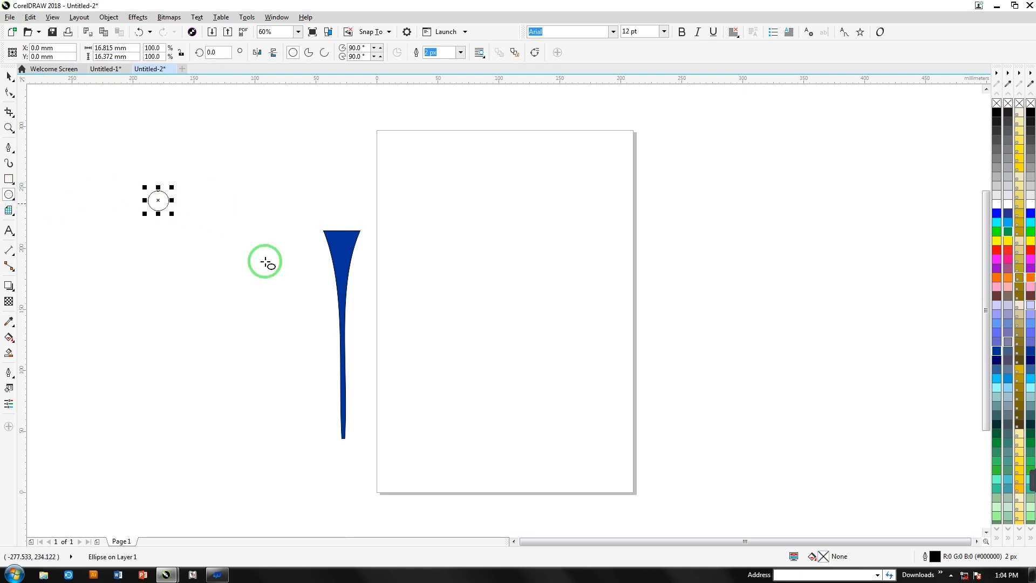
click(997, 350)
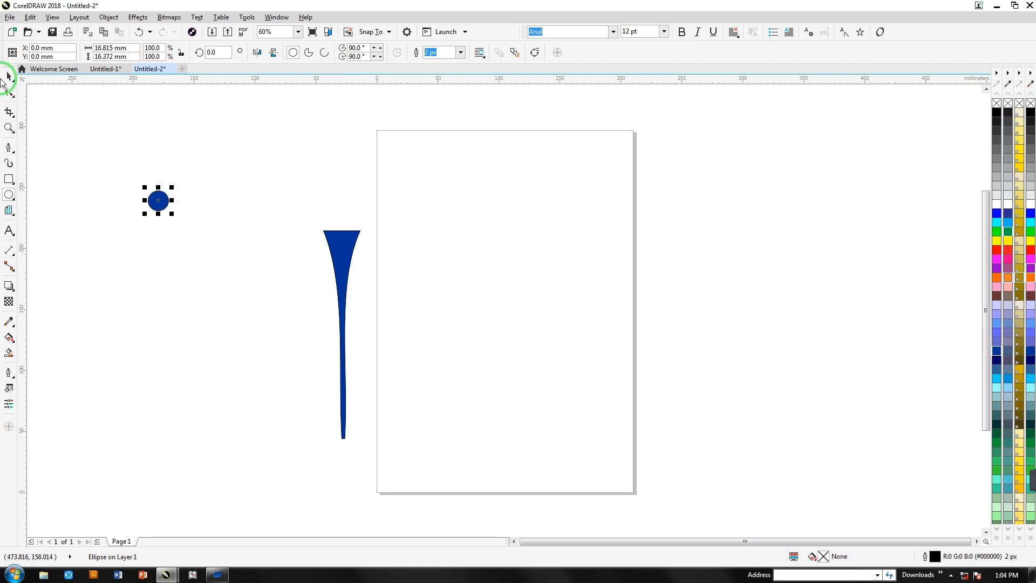
click(8, 76)
drag(158, 201, 343, 232)
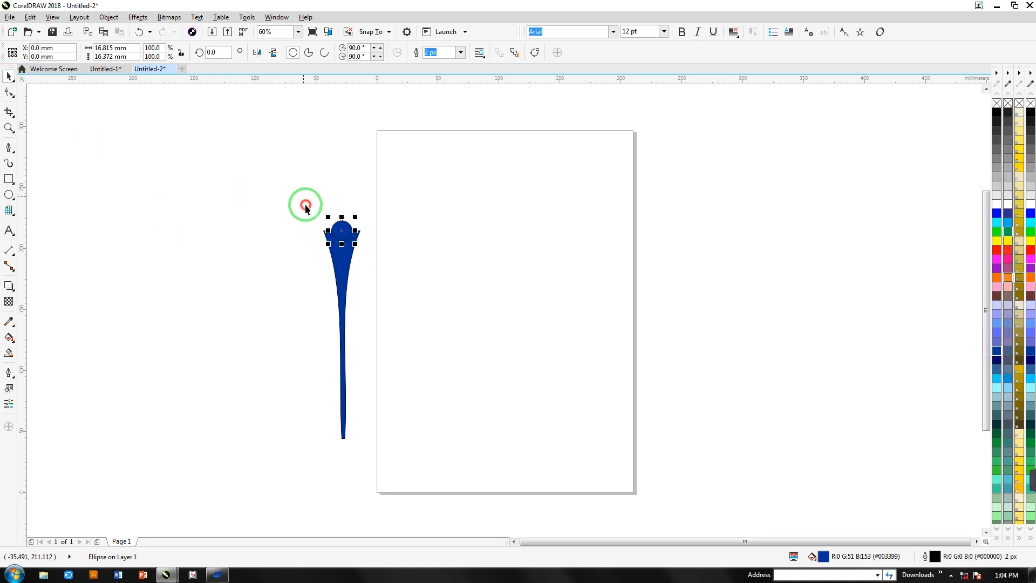
Shorten the spoke from its lower end to about 89 mm tall
drag(303, 196, 407, 471)
click(341, 361)
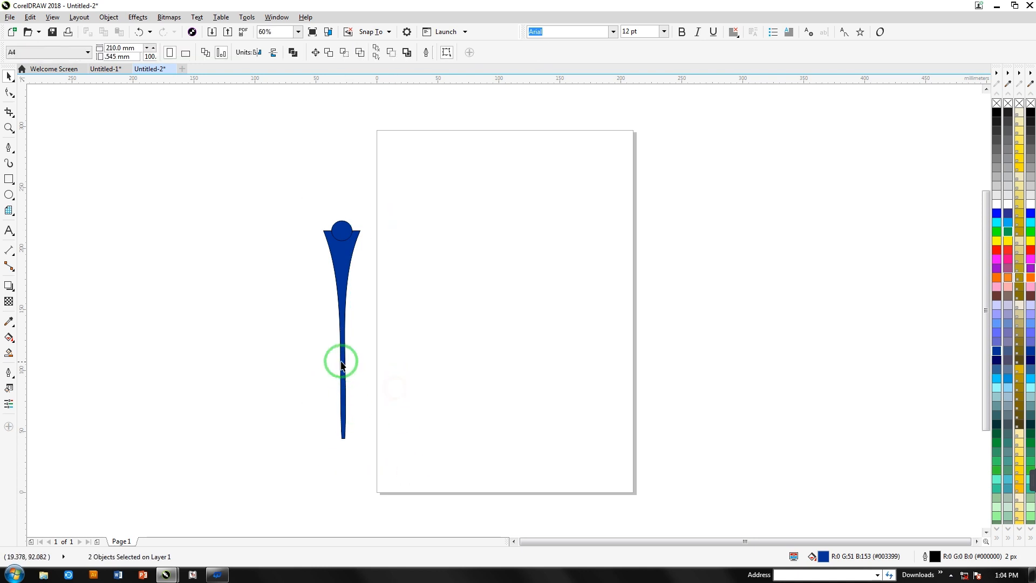
drag(342, 442, 339, 343)
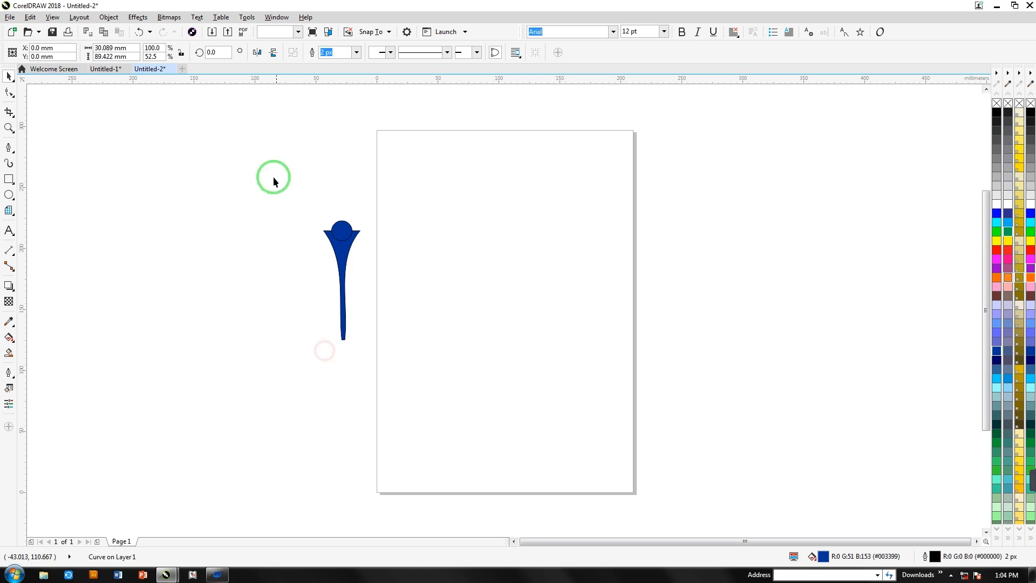
Trim the spoke with the circle and scale the circle down about its centre to about 15 mm wide
drag(275, 177, 403, 398)
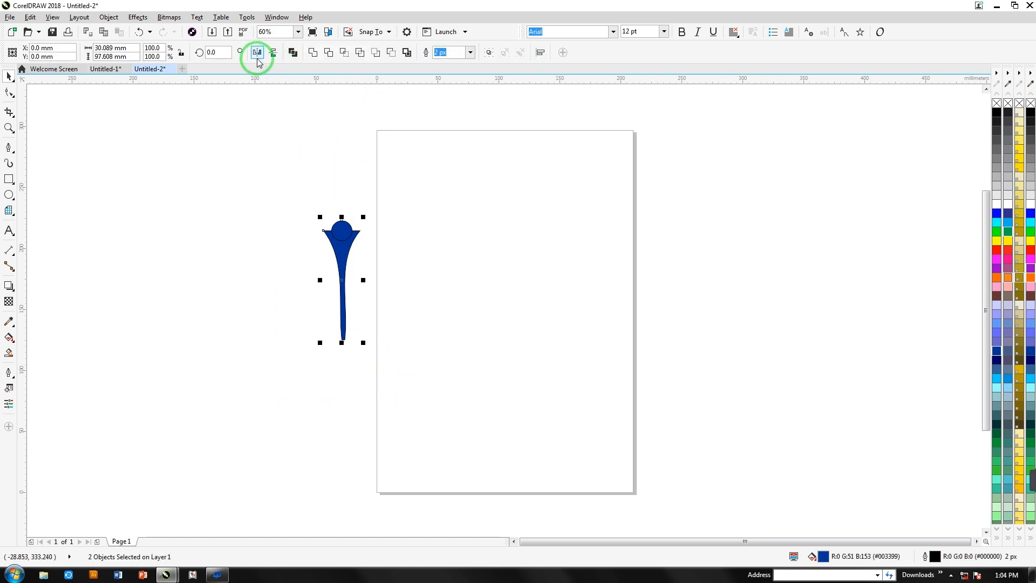
click(451, 215)
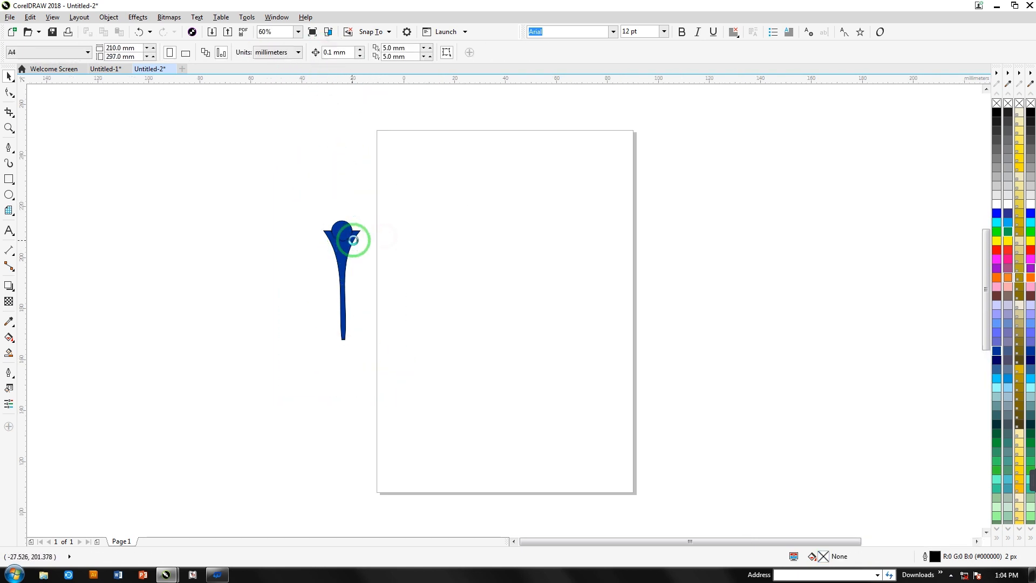
scroll(355, 237, up, 5)
click(285, 219)
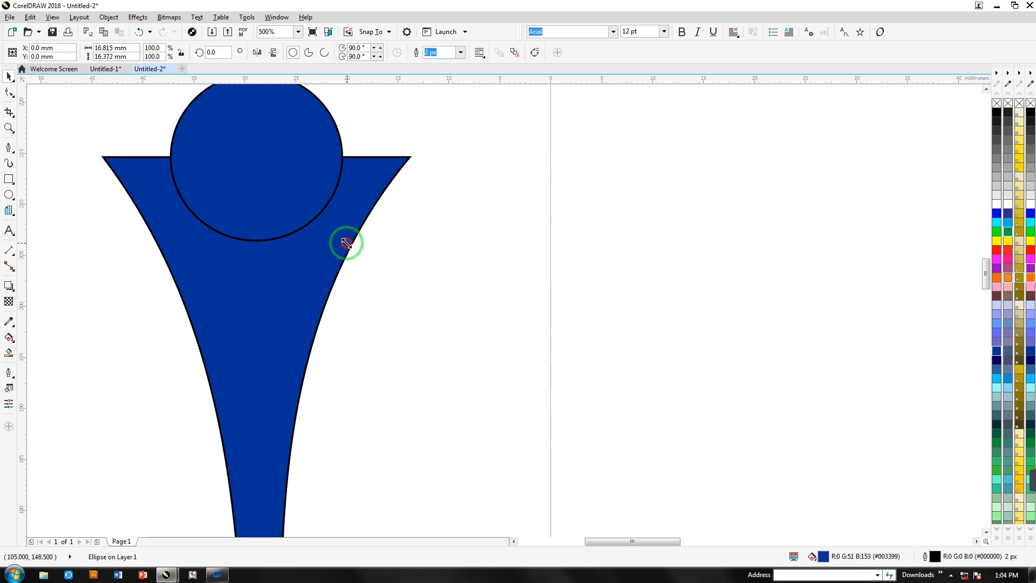
drag(345, 243, 336, 234)
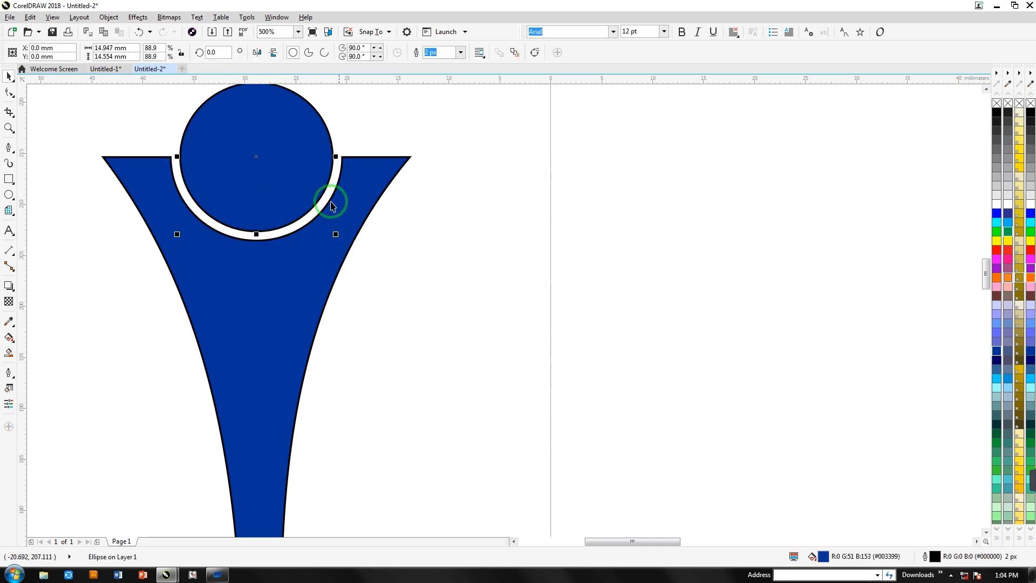
Set the outline width of both the spoke and the circle to None
scroll(250, 151, down, 2)
drag(185, 118, 315, 405)
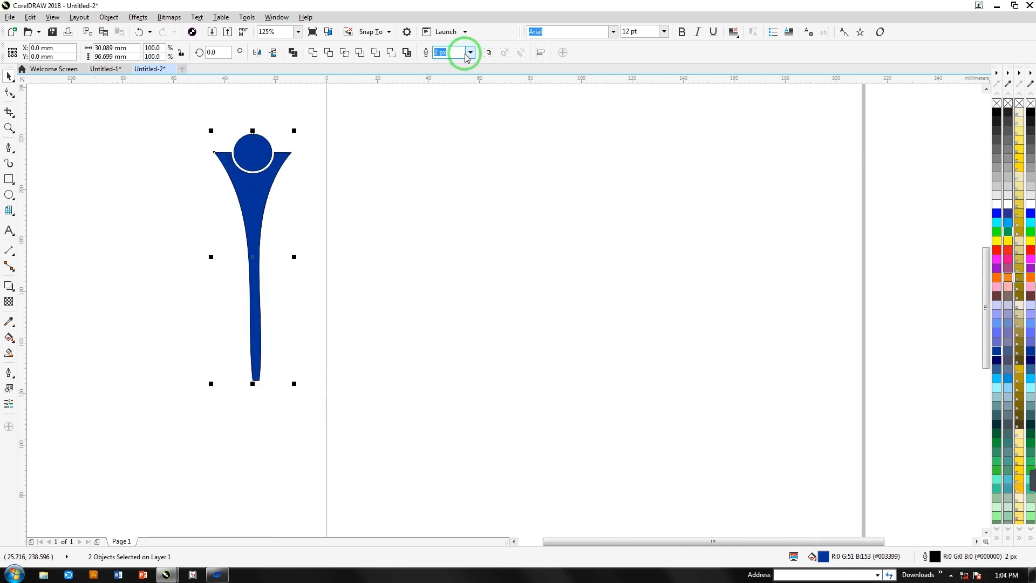
click(469, 53)
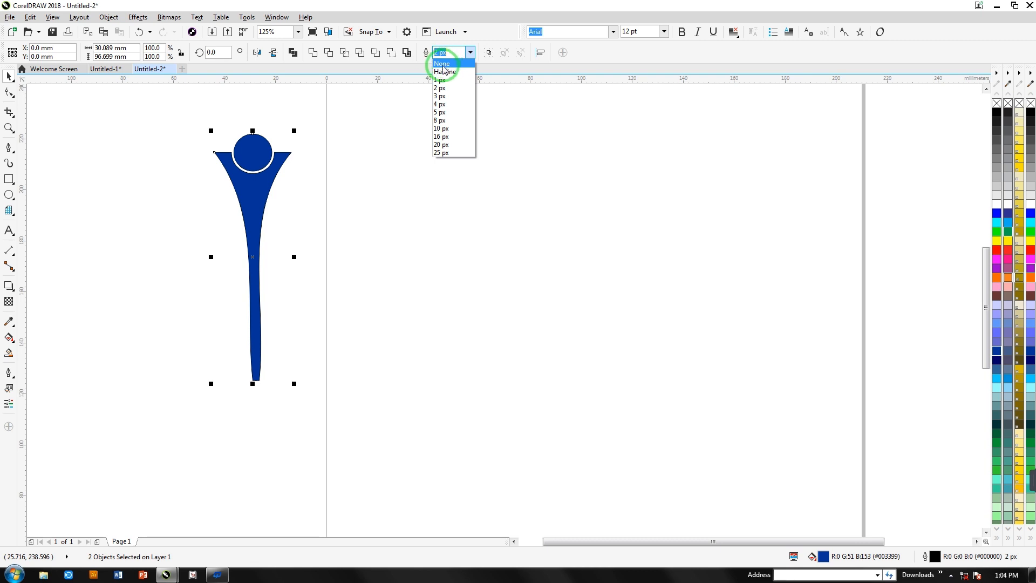
click(443, 64)
click(250, 345)
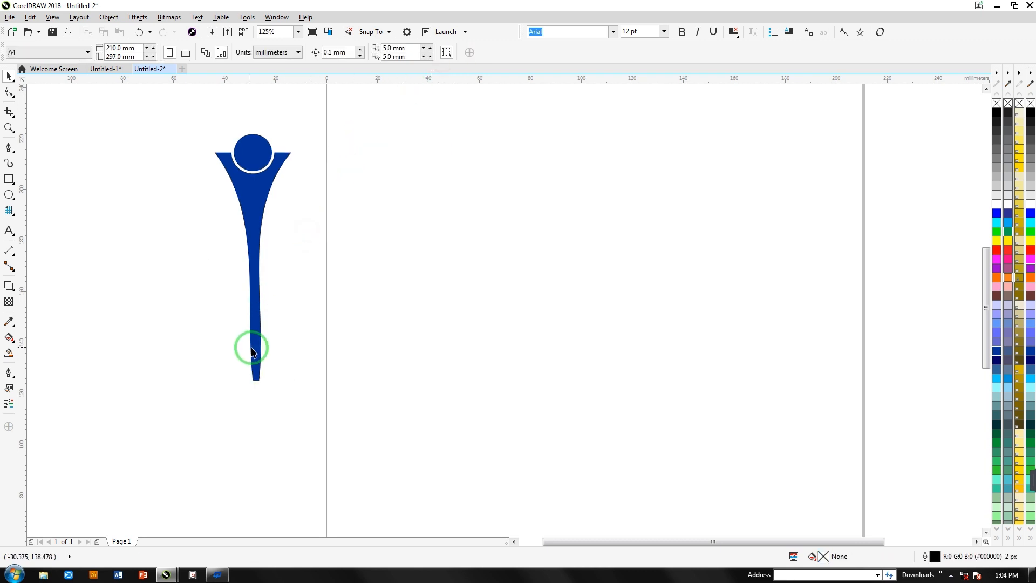
Place a copy of the spoke and its circle on the page, to the right of the originals
click(254, 346)
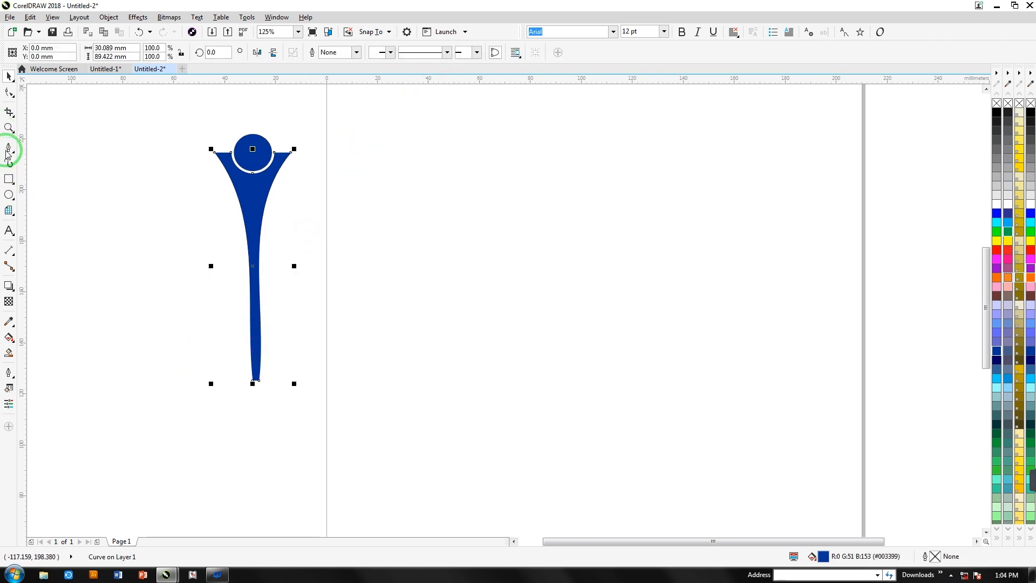
drag(192, 110, 303, 402)
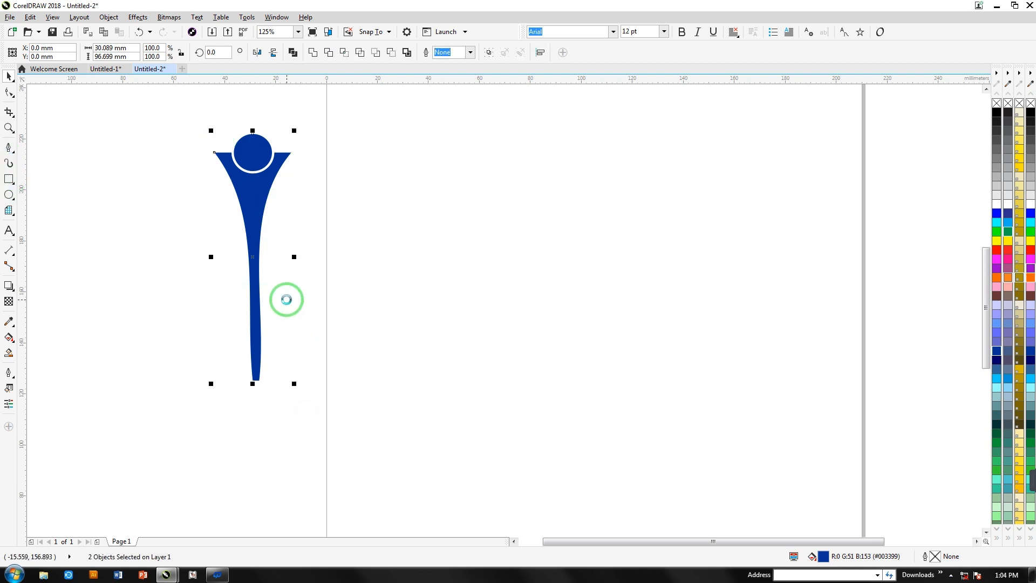
drag(251, 227, 575, 263)
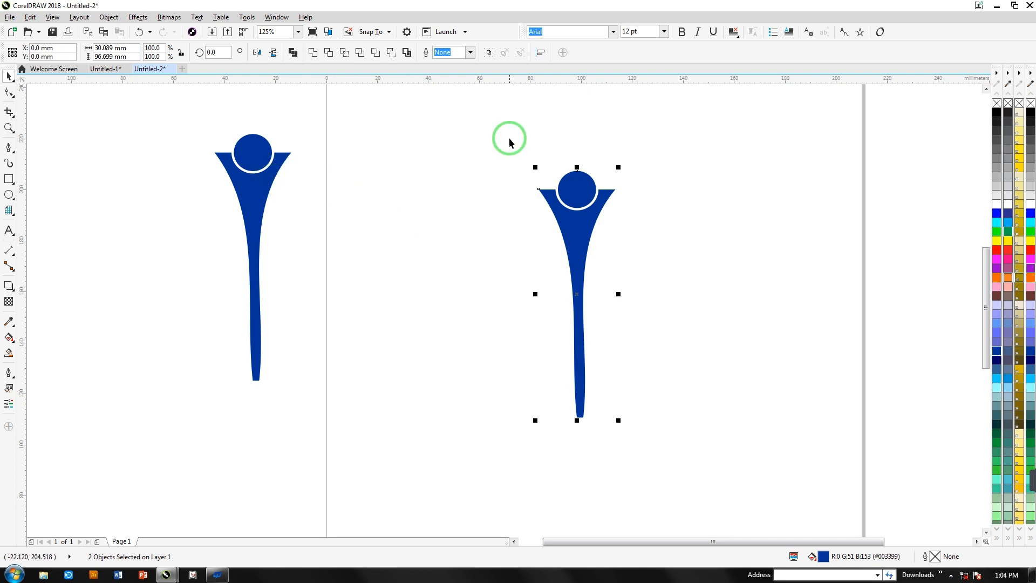
Group the copied spoke and circle, and place the group's rotation centre at the spoke's lower end
click(489, 55)
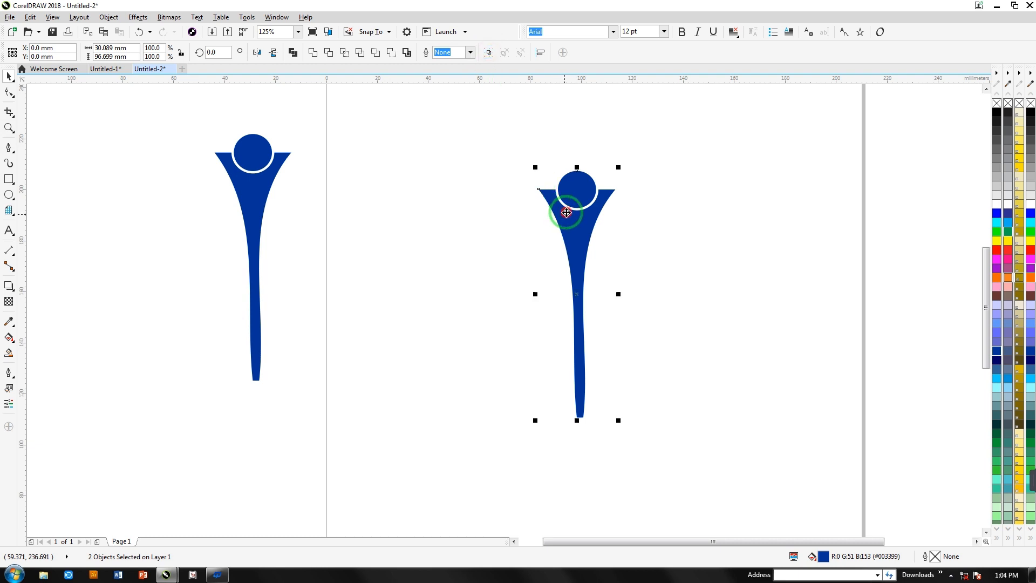
drag(577, 207, 597, 165)
click(597, 167)
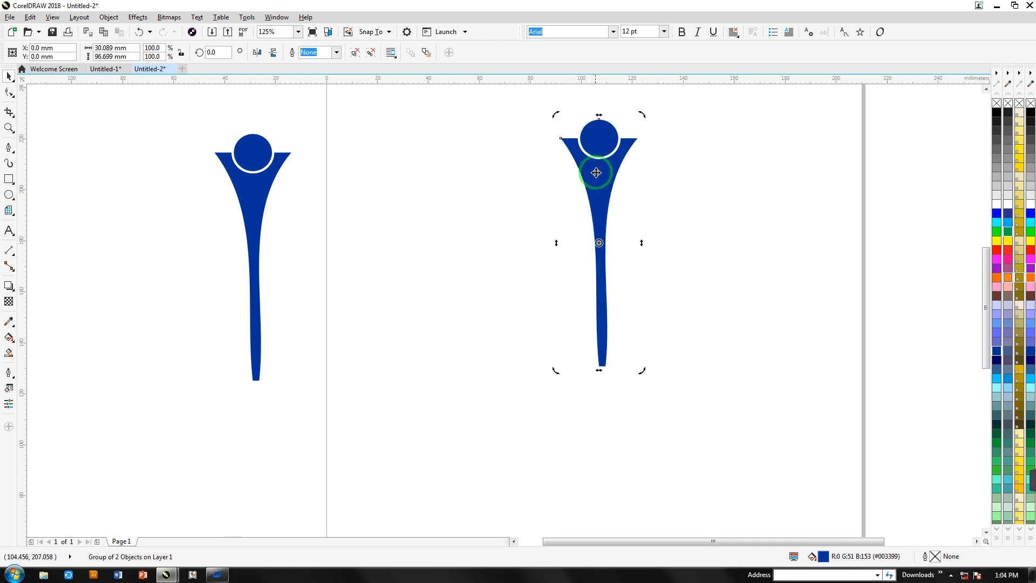
drag(600, 242, 602, 372)
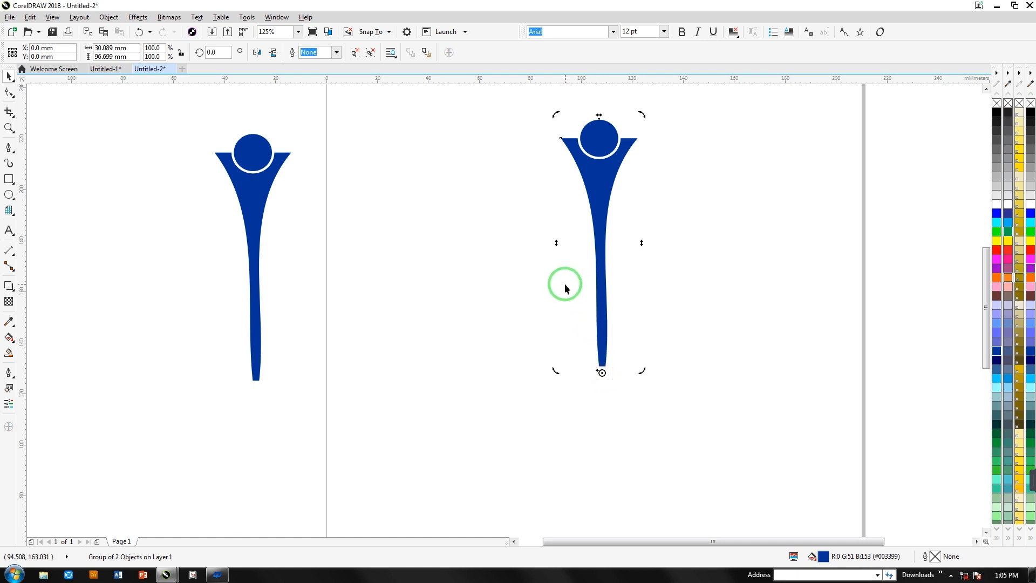
Rotate the spoke group in 15° increments around its lower end with 23 copies to form a full wheel
key(alt+F7)
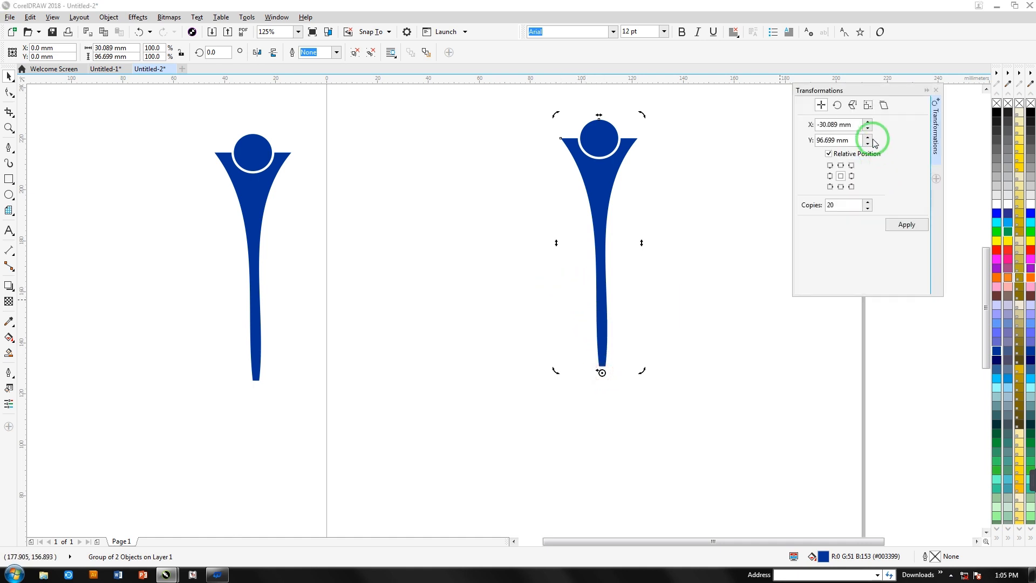
click(840, 104)
click(845, 125)
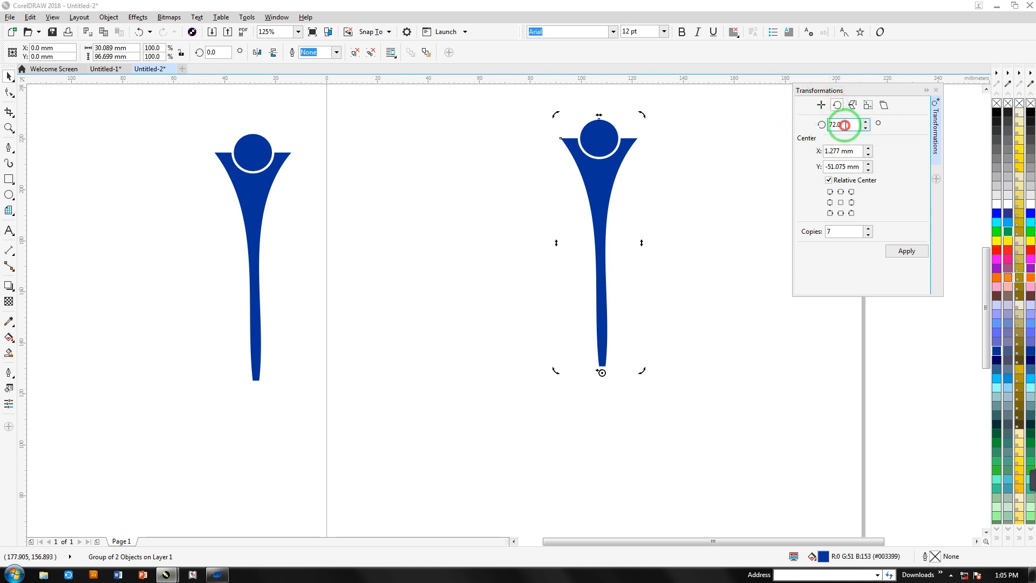
drag(844, 125, 786, 125)
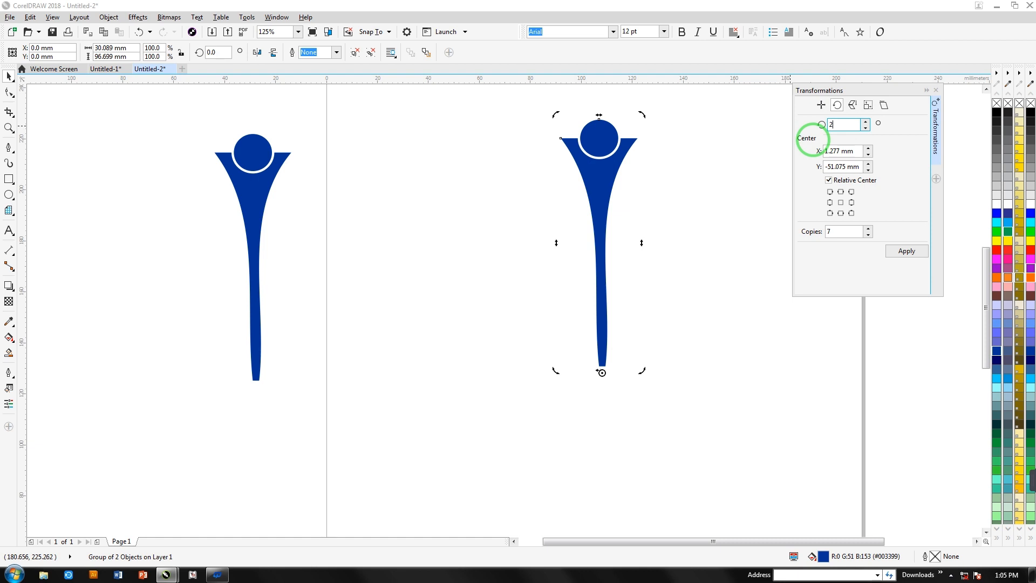
drag(858, 124, 777, 128)
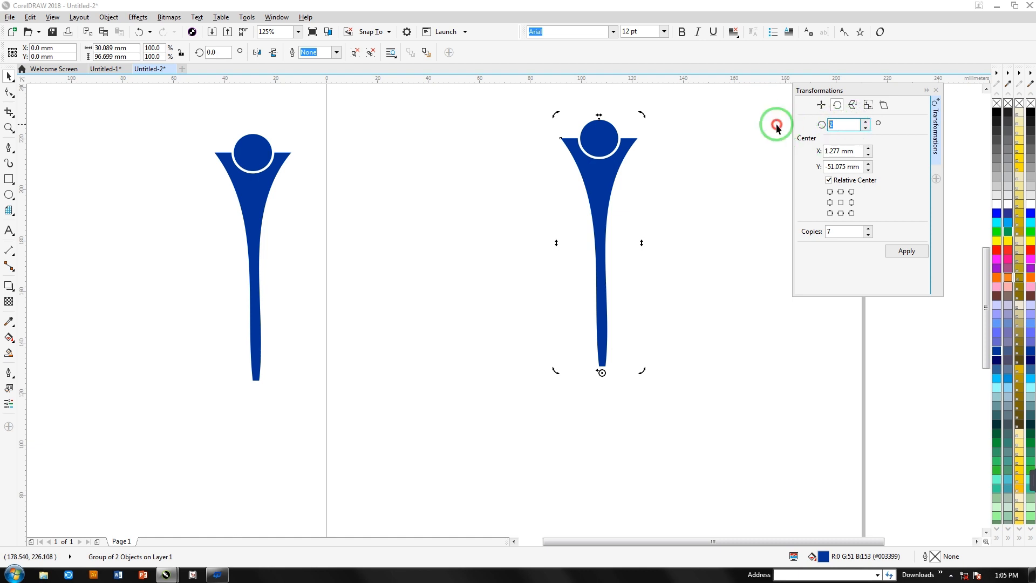
text(15)
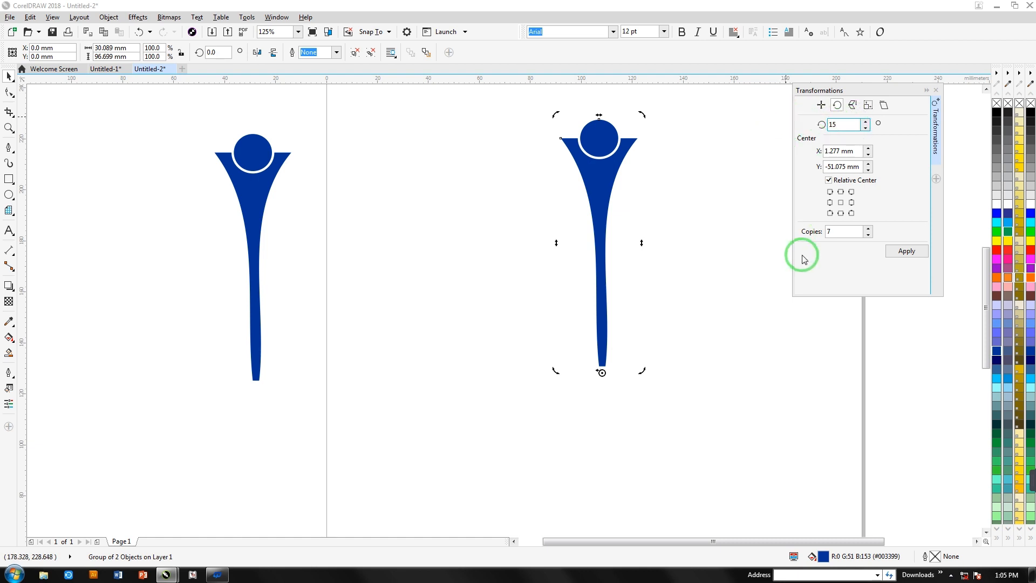
drag(831, 231, 803, 233)
text(23)
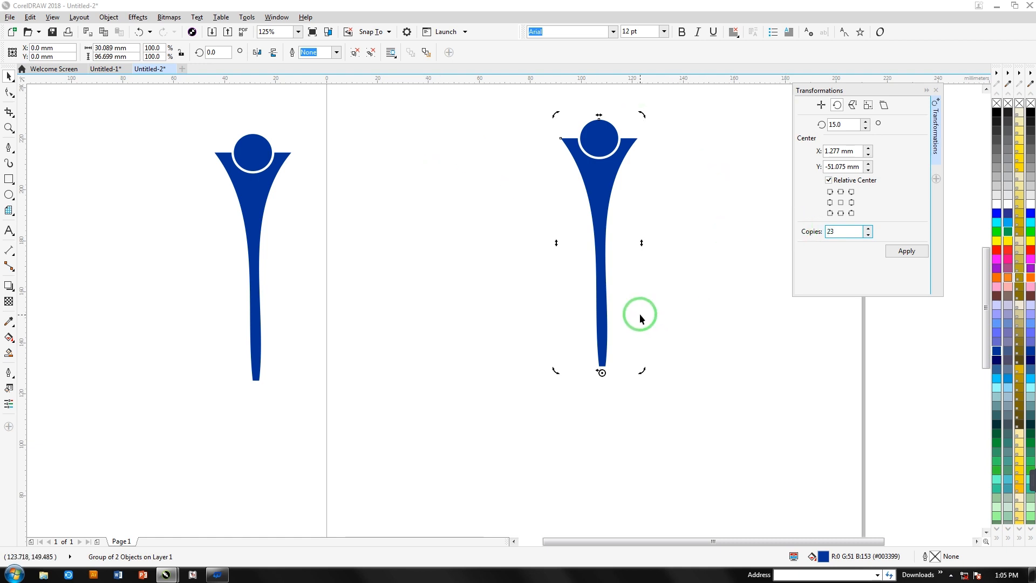
click(905, 252)
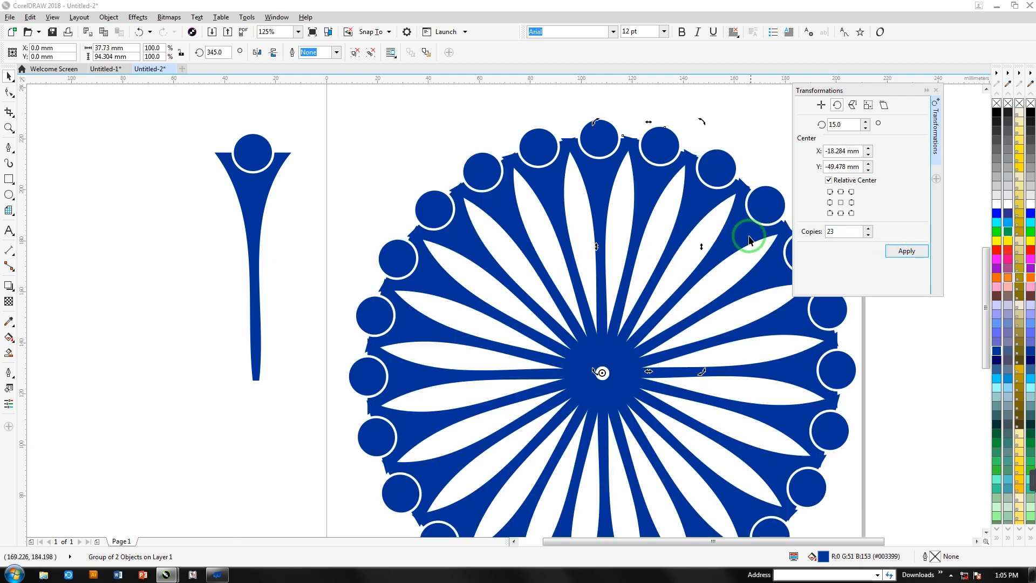
Move the whole spoke wheel off the page, to the left of the original spoke, and group its parts
scroll(740, 232, down, 1)
drag(546, 147, 815, 448)
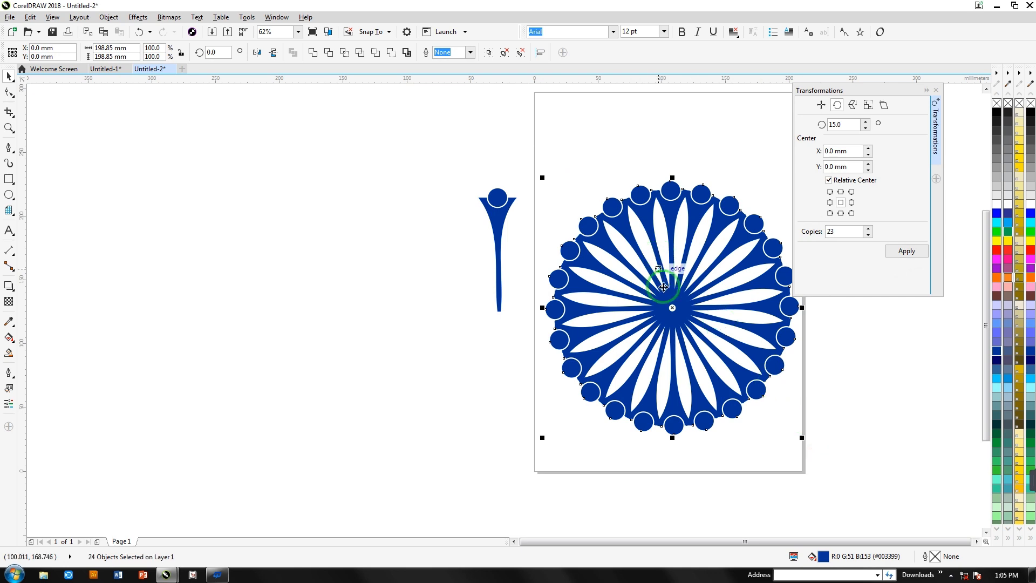
drag(649, 272, 305, 276)
drag(151, 167, 463, 464)
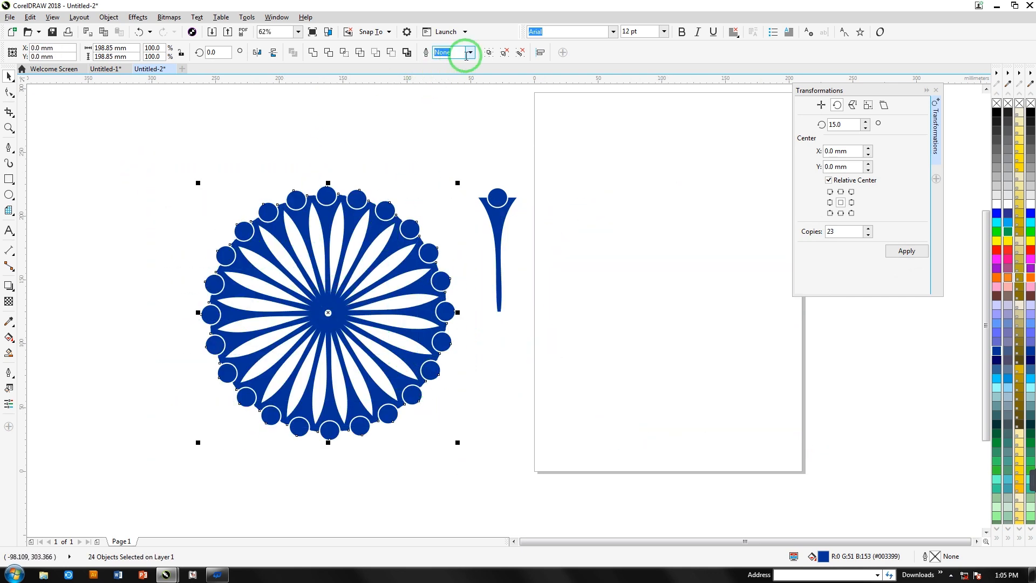
drag(307, 305, 255, 294)
key(ctrl+g)
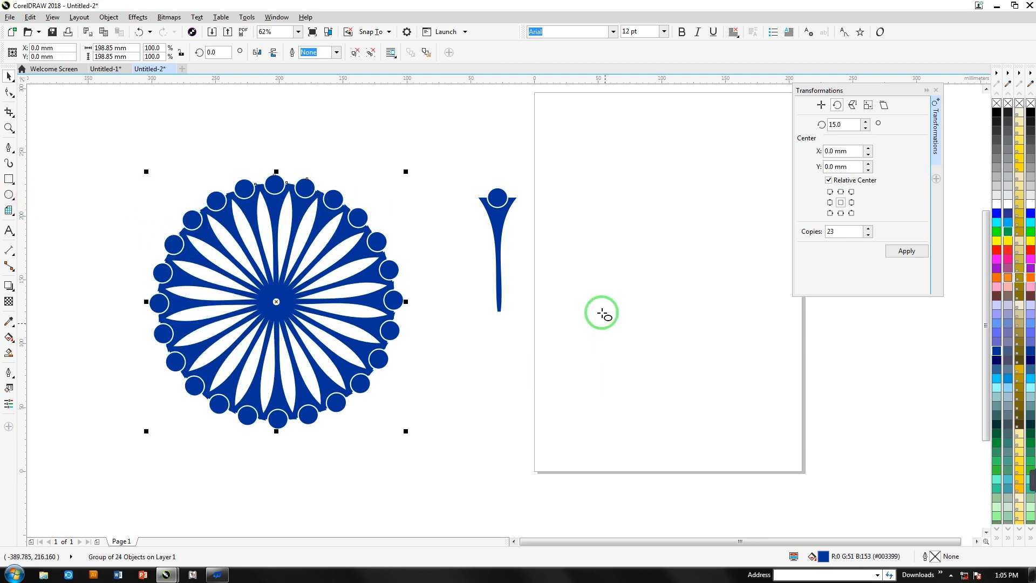
Draw an ellipse about 117 mm wide and 107 mm tall and place it below the single spoke, overlapping the page's left edge
drag(558, 294, 708, 430)
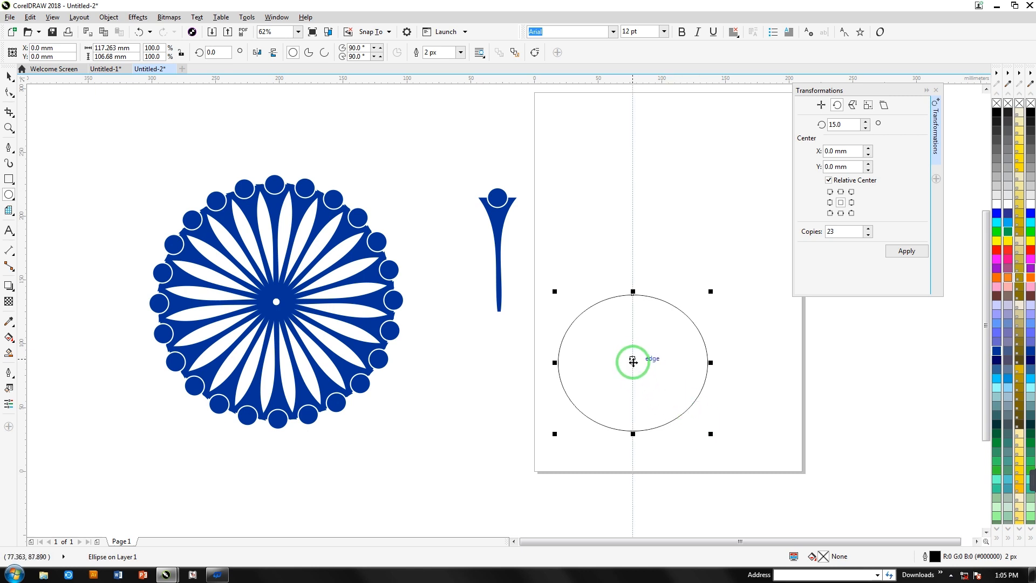
drag(632, 367, 563, 378)
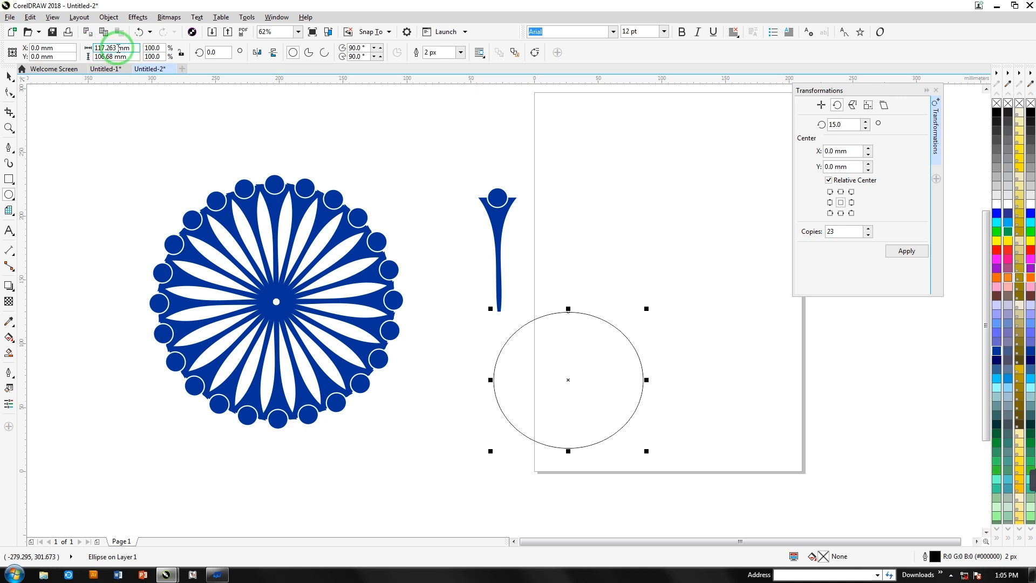
drag(117, 44, 96, 46)
right_click(124, 50)
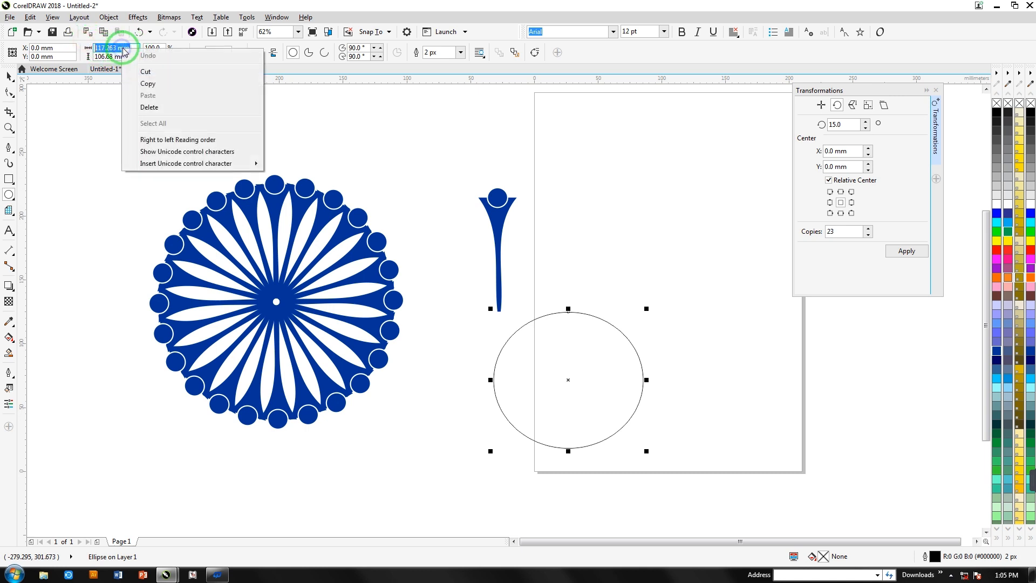
click(86, 102)
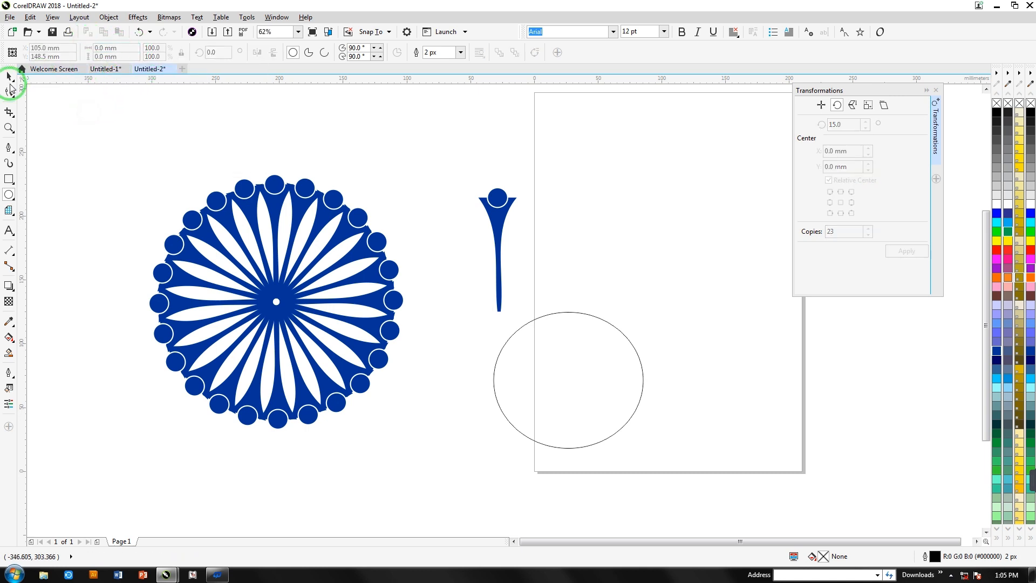
Keep the ruler units at millimeters and turn off the display of fractions in the ruler options
key(space)
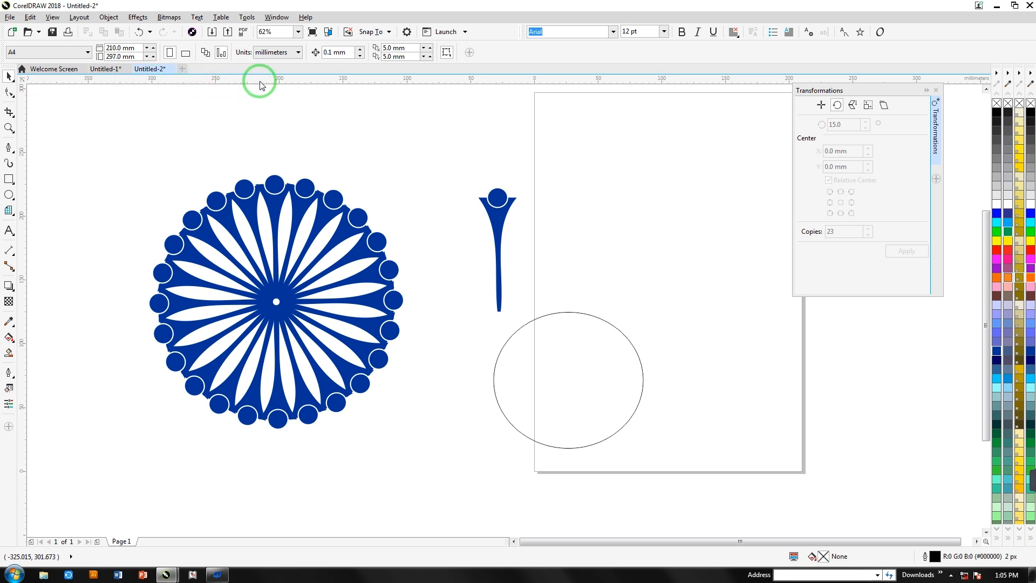
right_click(164, 81)
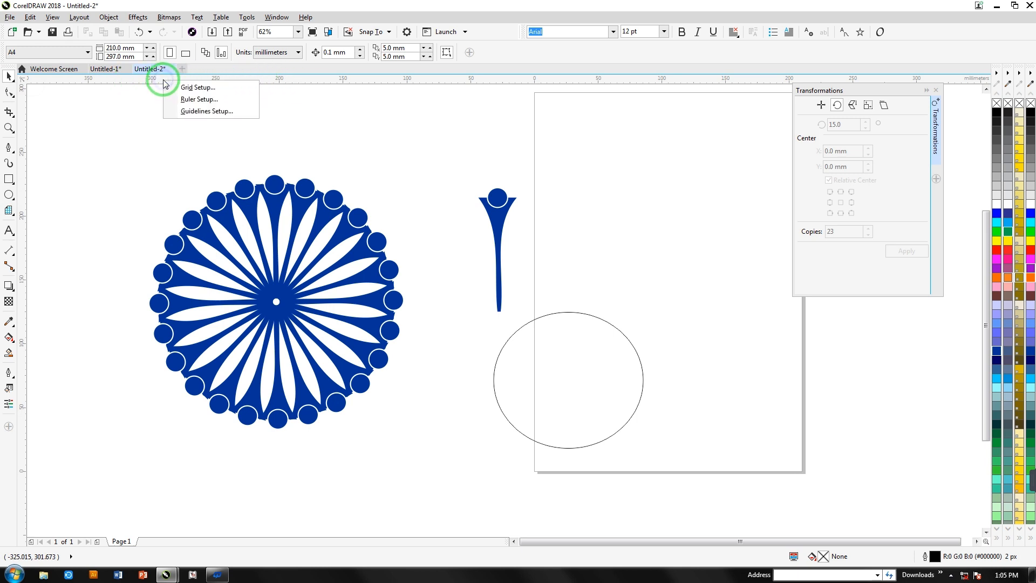
click(189, 102)
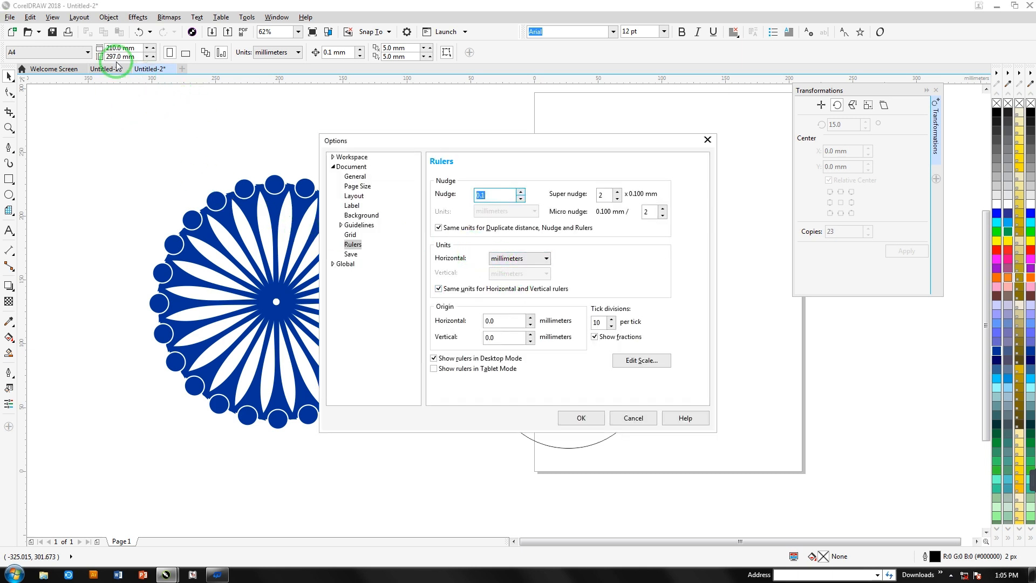
click(502, 259)
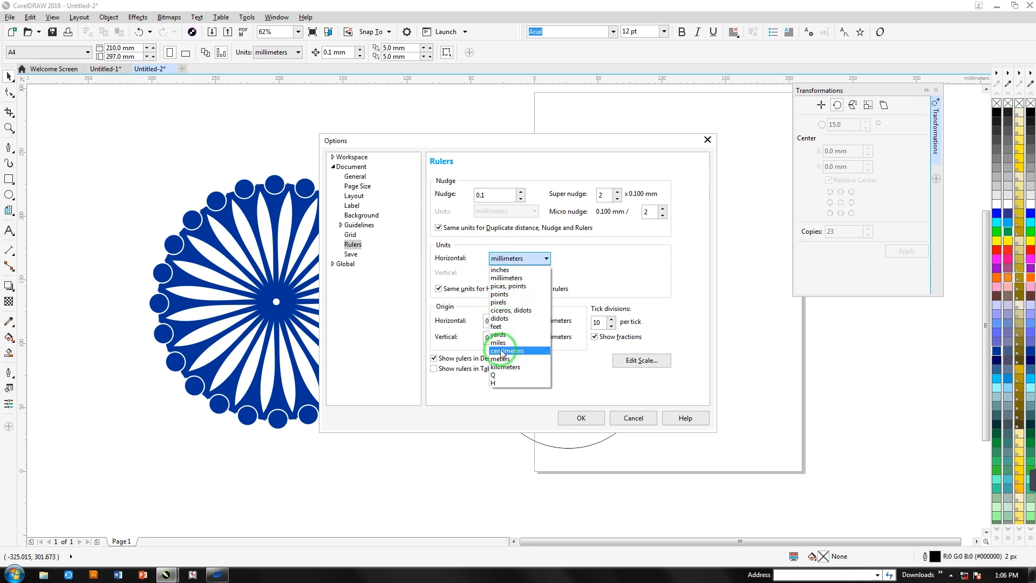
click(506, 277)
click(618, 339)
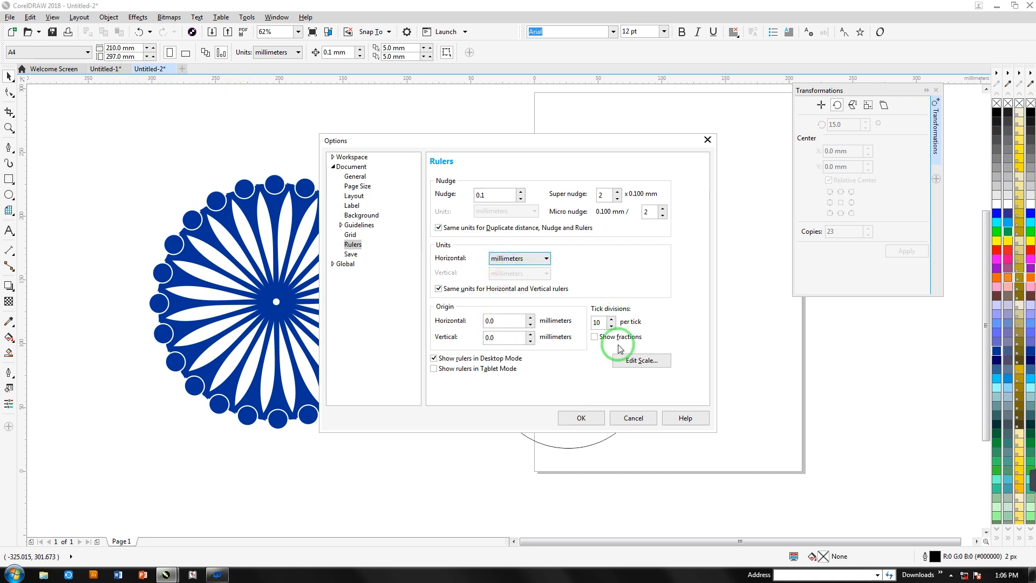
click(581, 418)
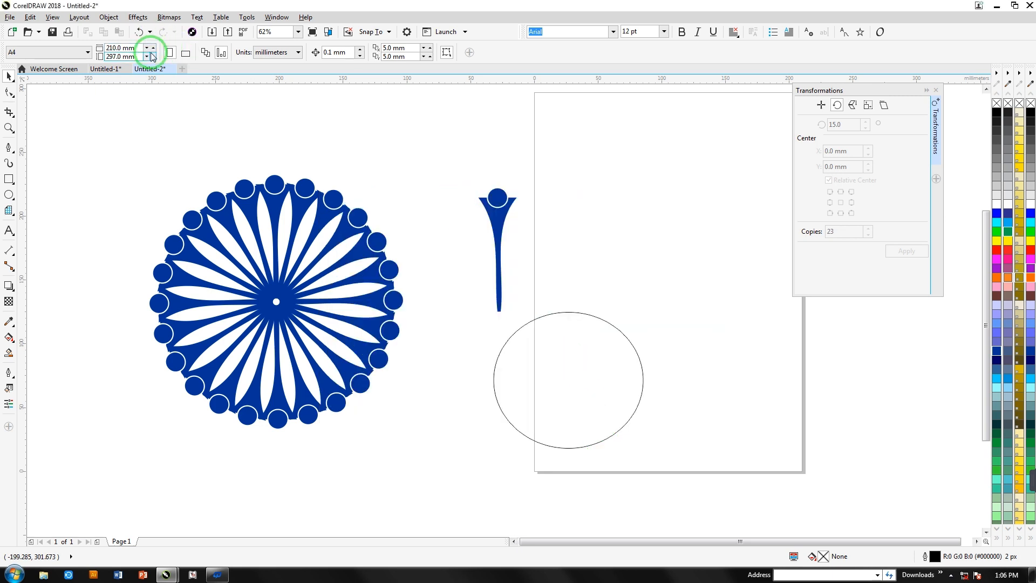
Set the page size to 500 mm wide and 500 mm high
drag(137, 48, 70, 53)
text(5)
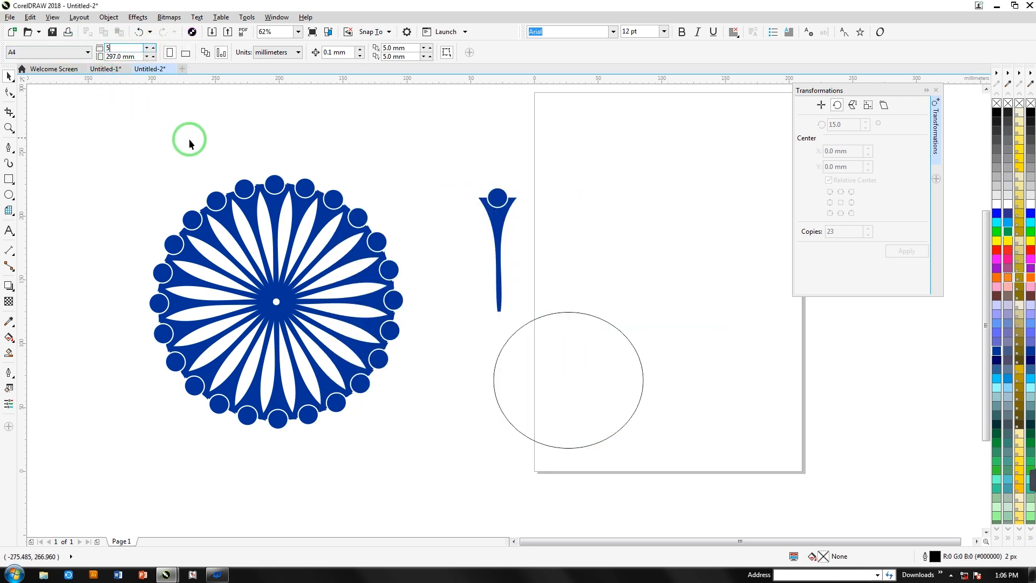
text(00)
key(Tab)
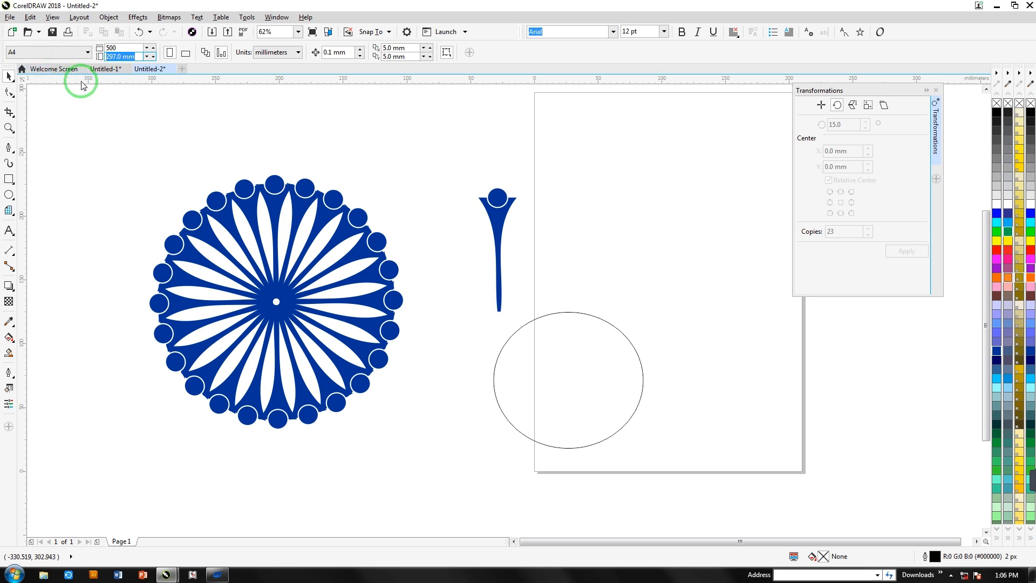
click(9, 79)
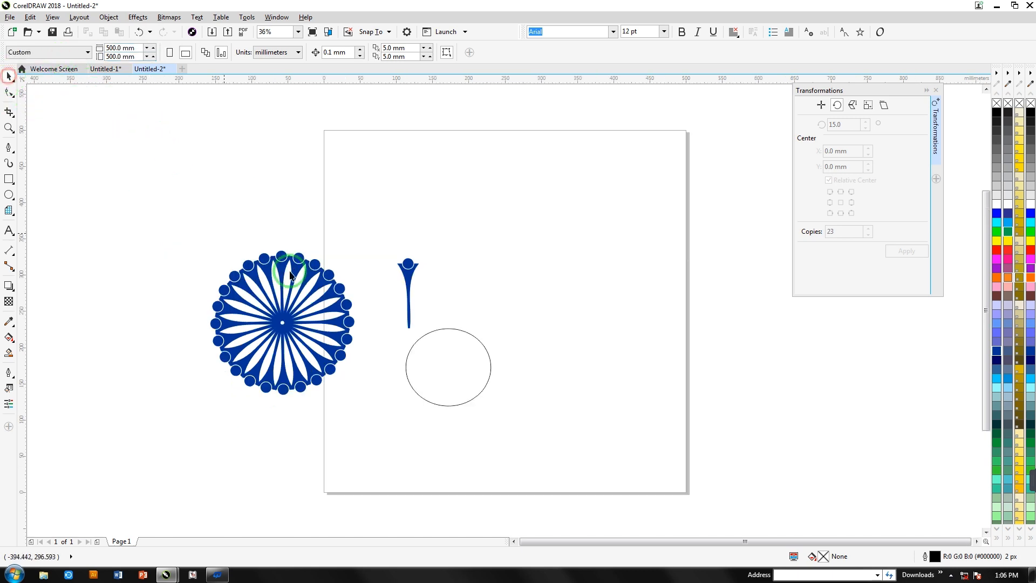
Resize the ellipse to a circle 500 mm wide and 500 mm high
click(443, 348)
click(445, 264)
click(444, 360)
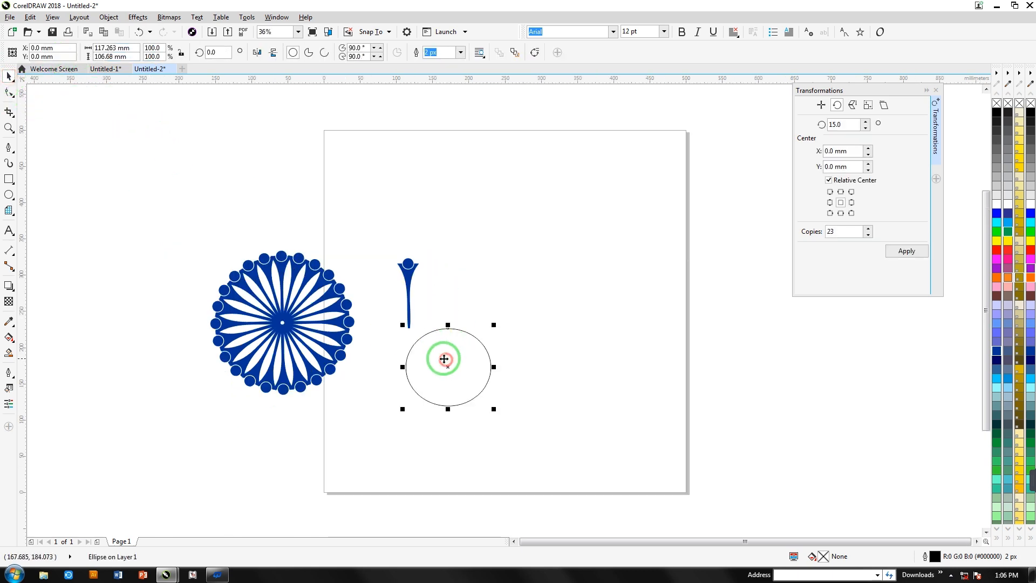
drag(135, 48, 69, 47)
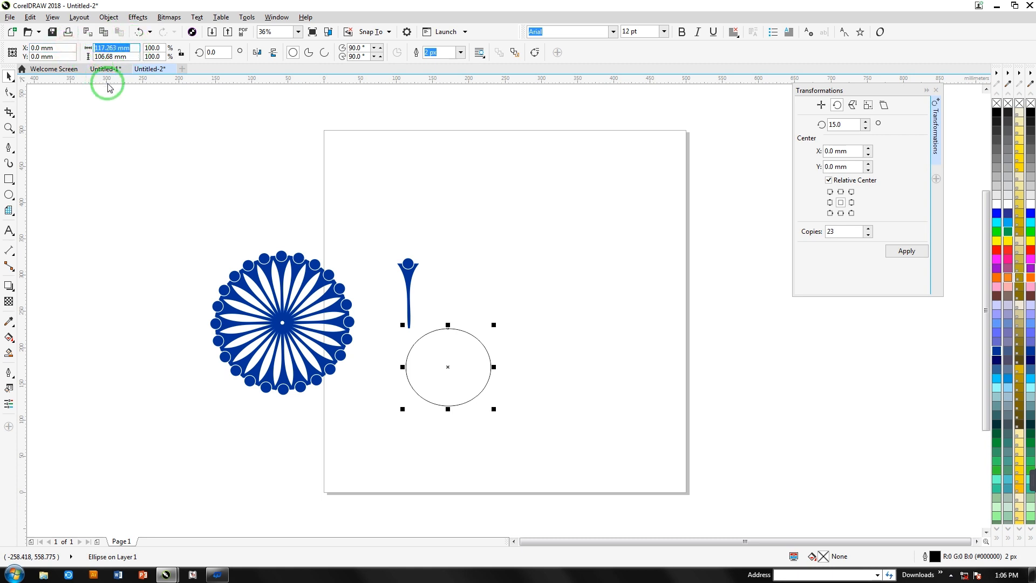
text(500)
drag(130, 57, 46, 56)
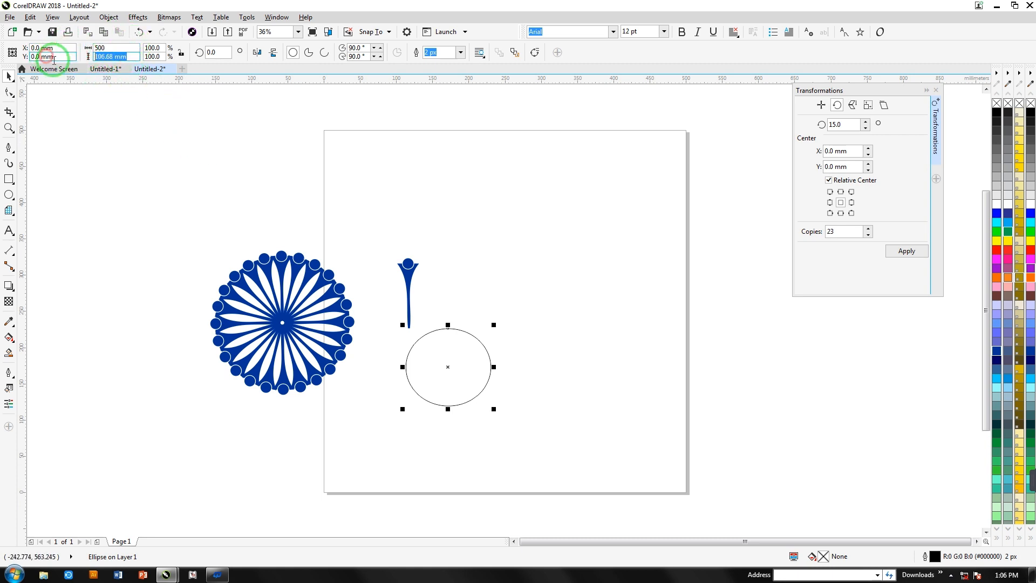
text(50)
key(Return)
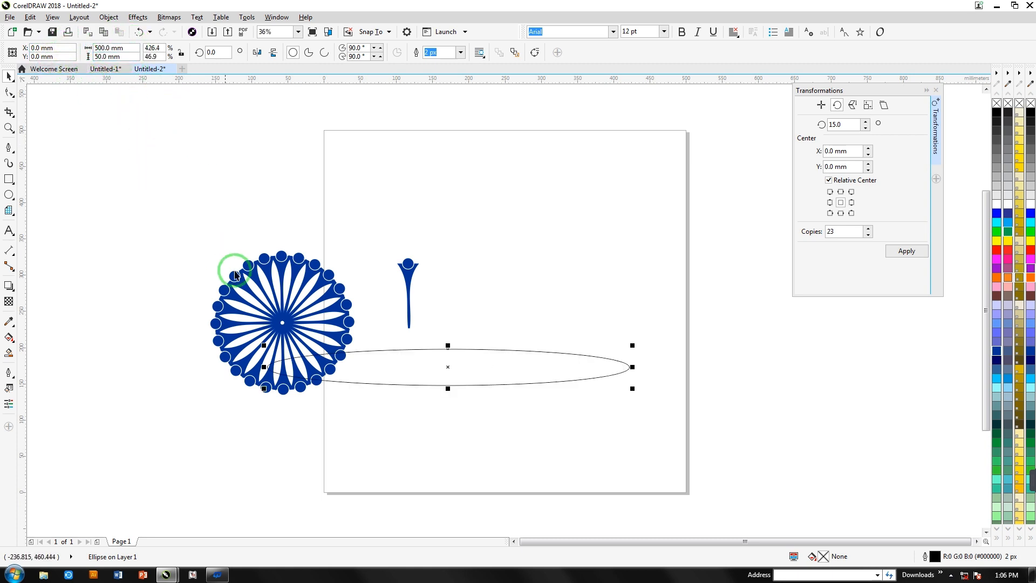
click(102, 56)
text(0)
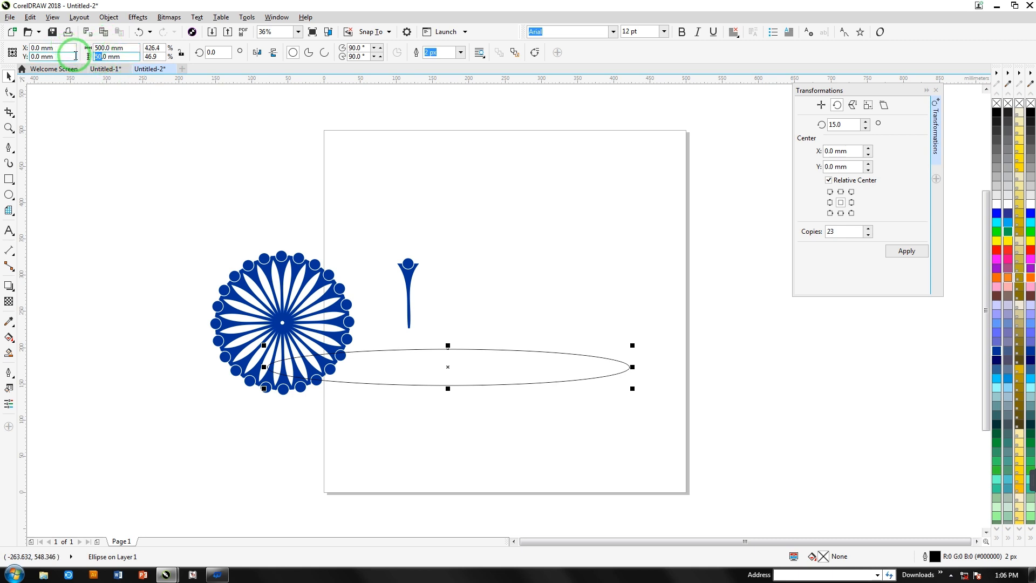
key(Return)
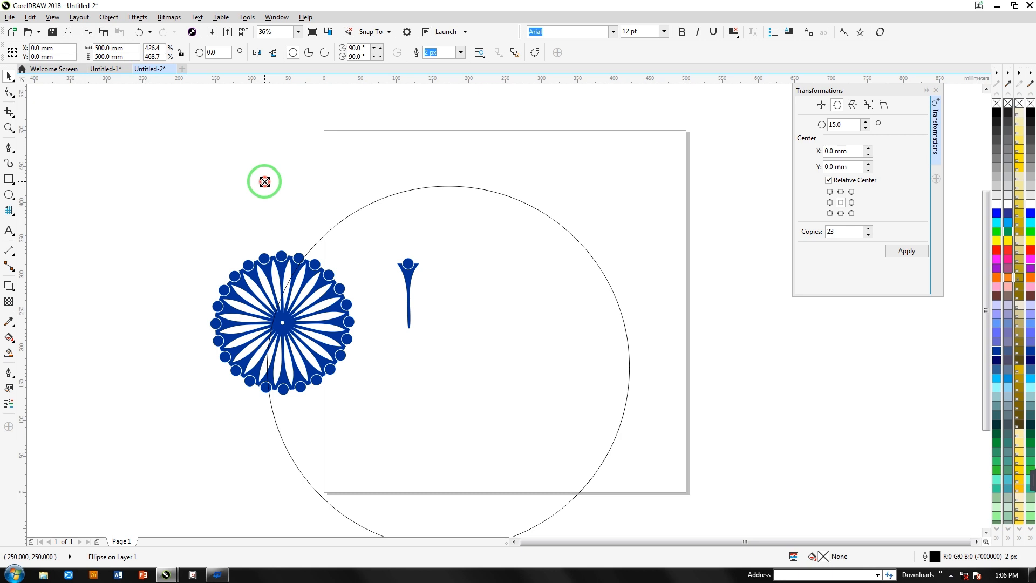
Scale the circle down about its centre to about 241 mm wide, placed right of the single spoke, and duplicate it
drag(264, 182, 356, 273)
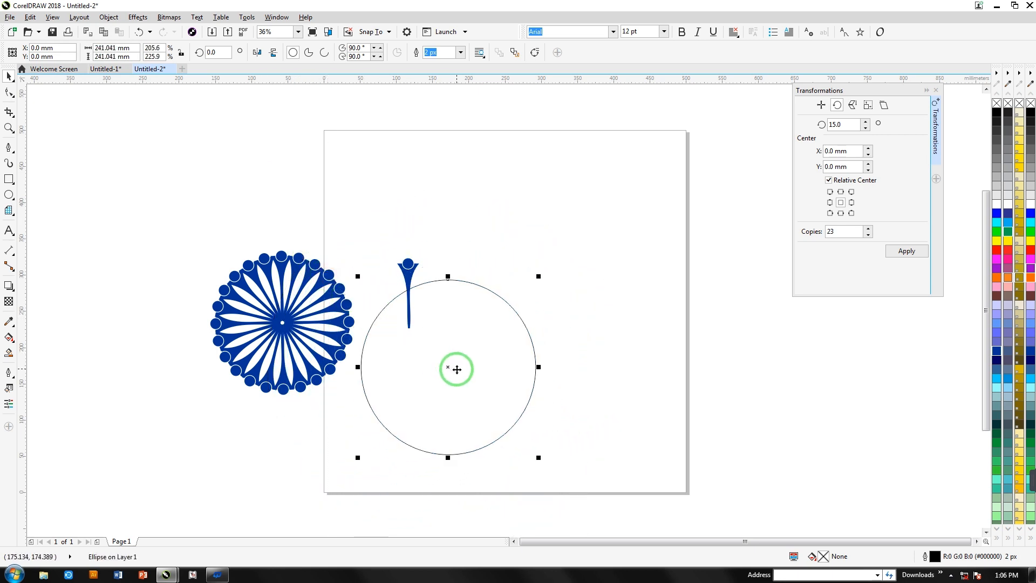
drag(457, 369, 567, 299)
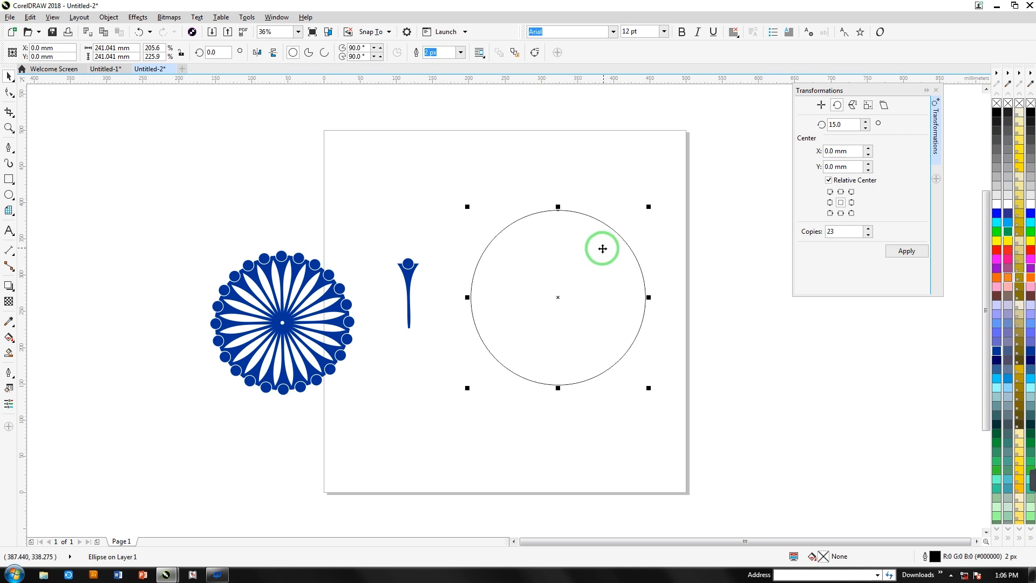
key(ctrl+d)
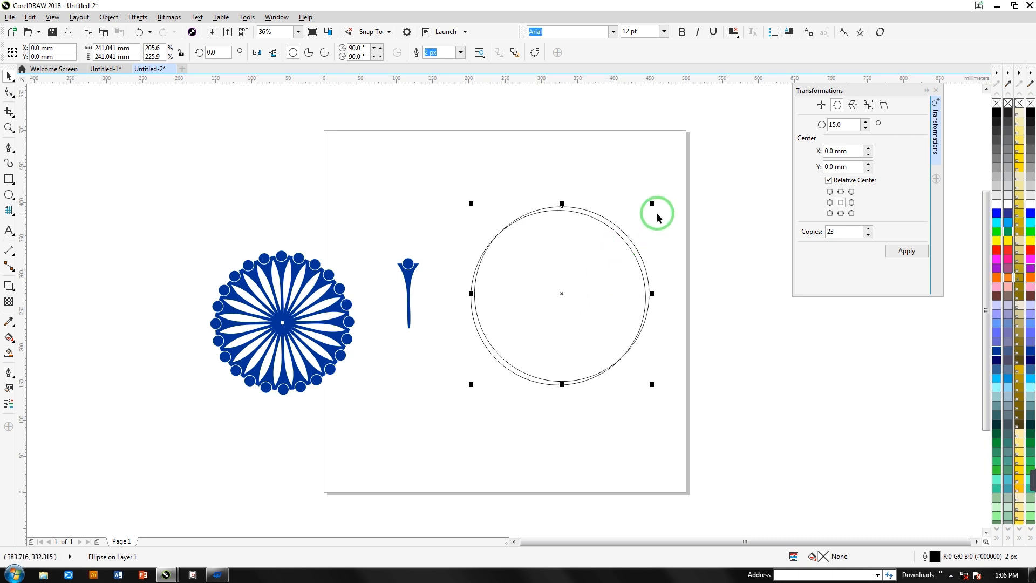
Scale the duplicate circle down to about 213 mm wide and centre it inside the 241 mm circle
drag(652, 201, 635, 212)
drag(477, 232, 665, 415)
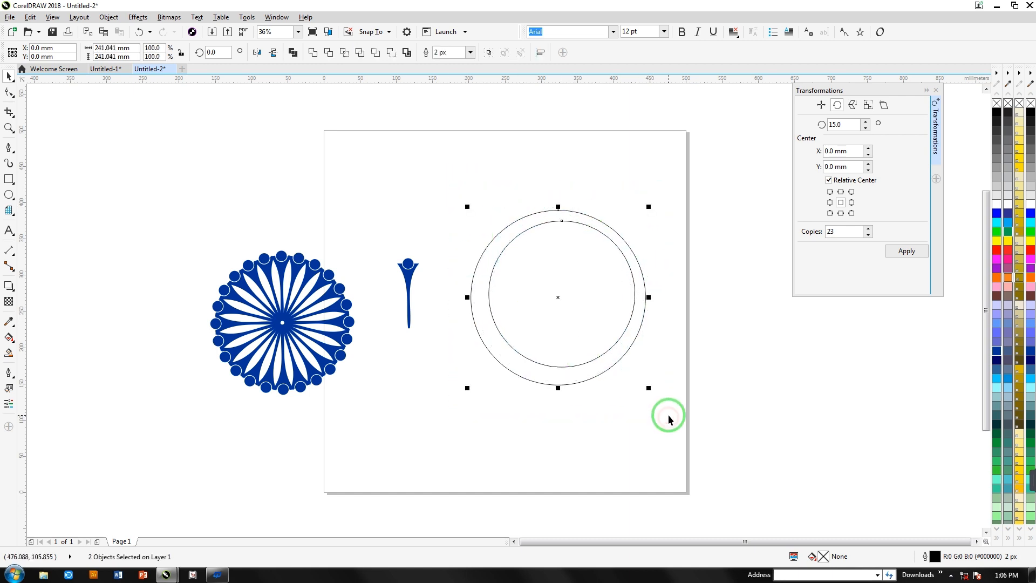
click(665, 401)
click(616, 342)
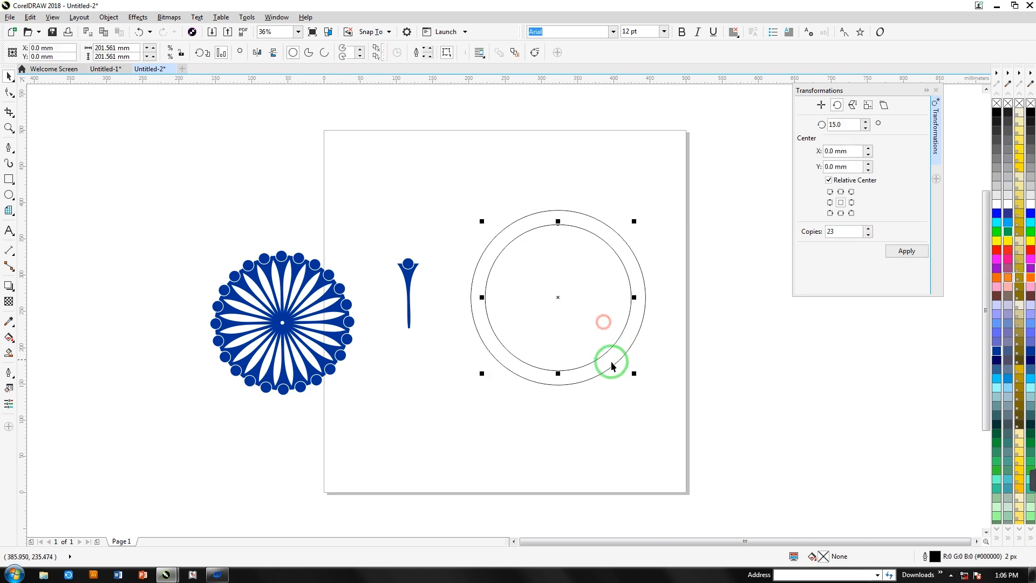
drag(634, 375, 639, 379)
Trim the outer circle with the inner one to form a ring, and delete the leftover inner circle
drag(440, 178, 645, 363)
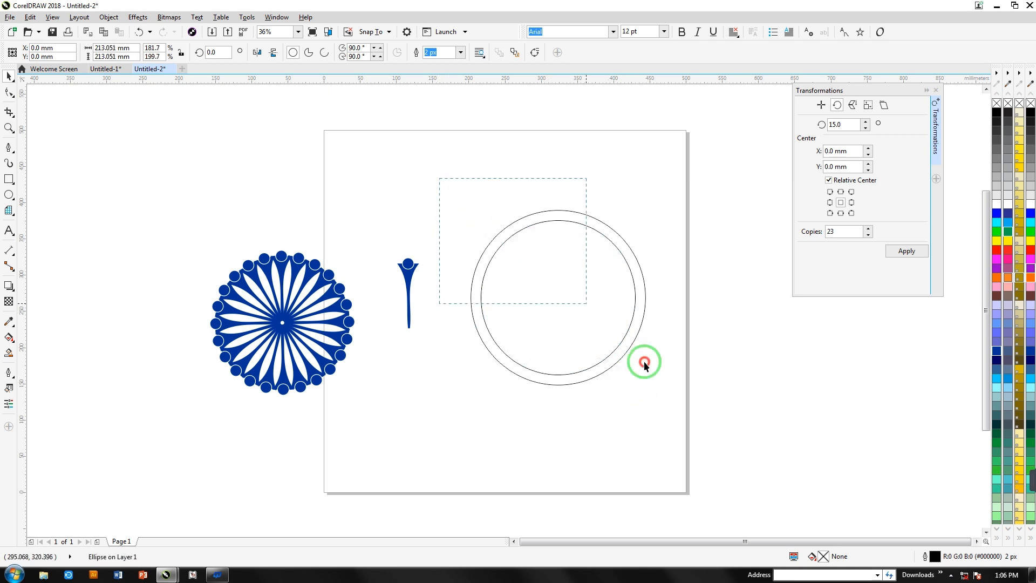
click(678, 406)
drag(649, 378, 673, 411)
click(328, 54)
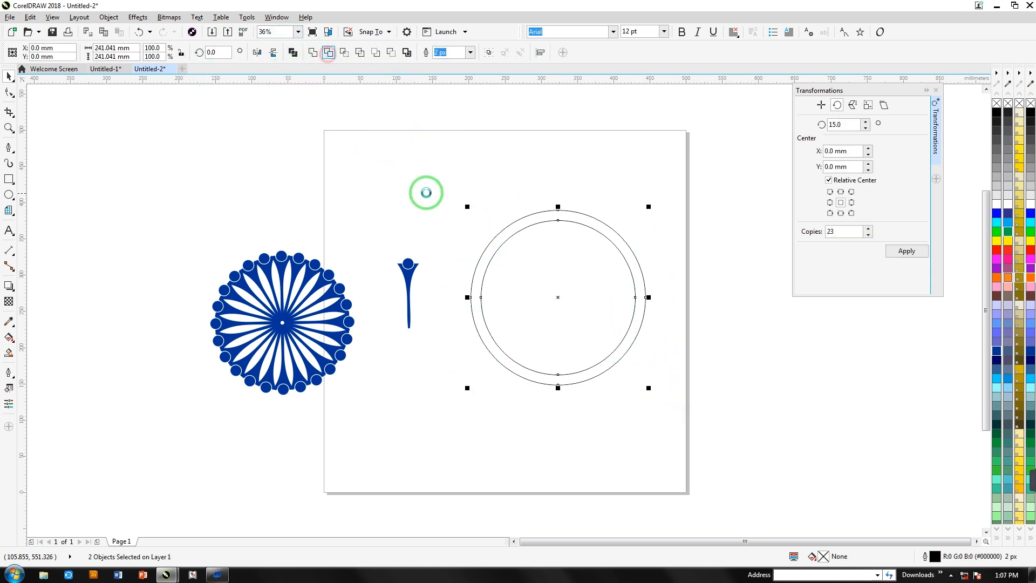
click(456, 216)
drag(523, 255, 659, 430)
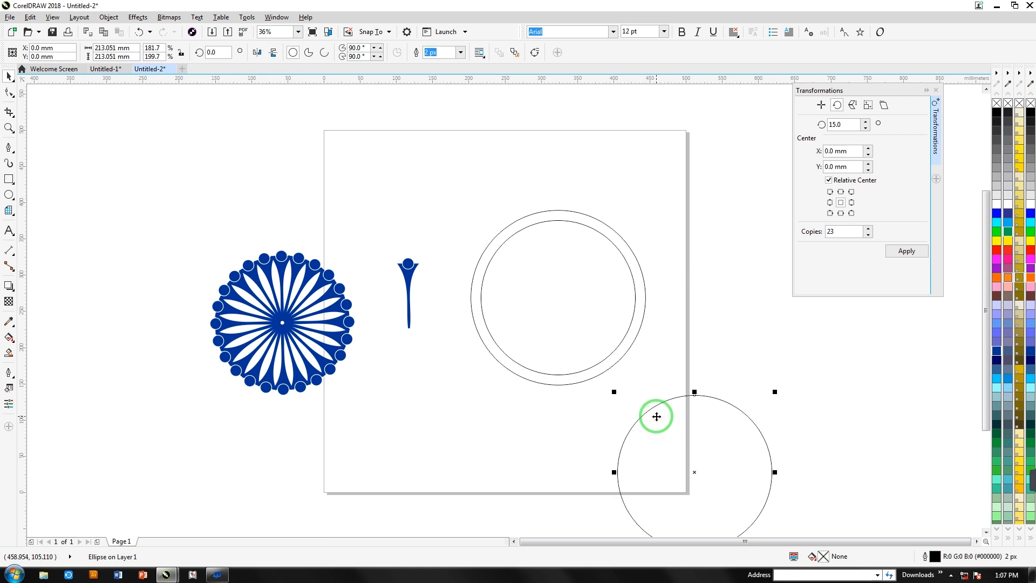
key(Delete)
Fill the ring with the wheel's blue, R0 G51 B153 (#003399)
click(561, 209)
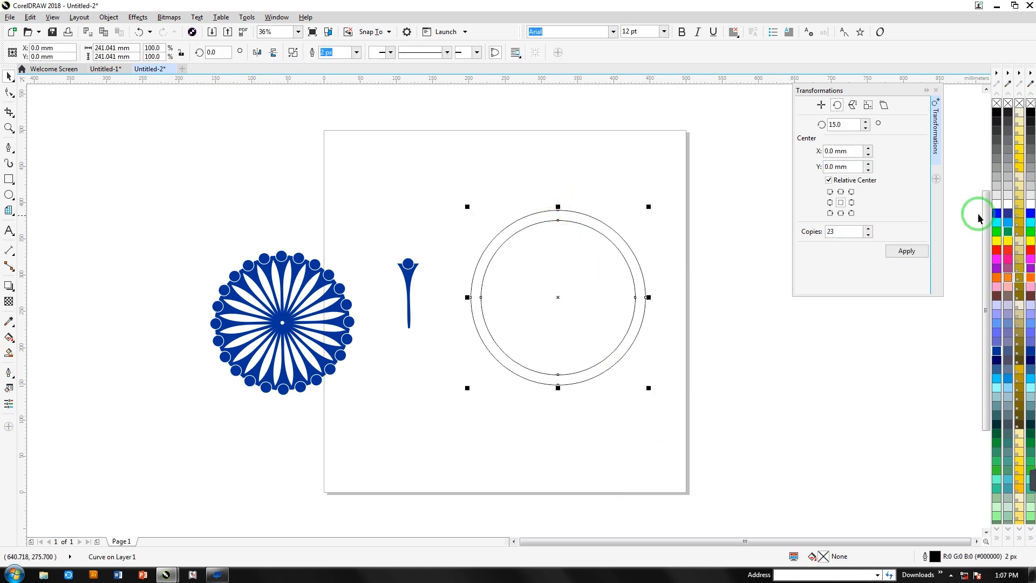
click(995, 213)
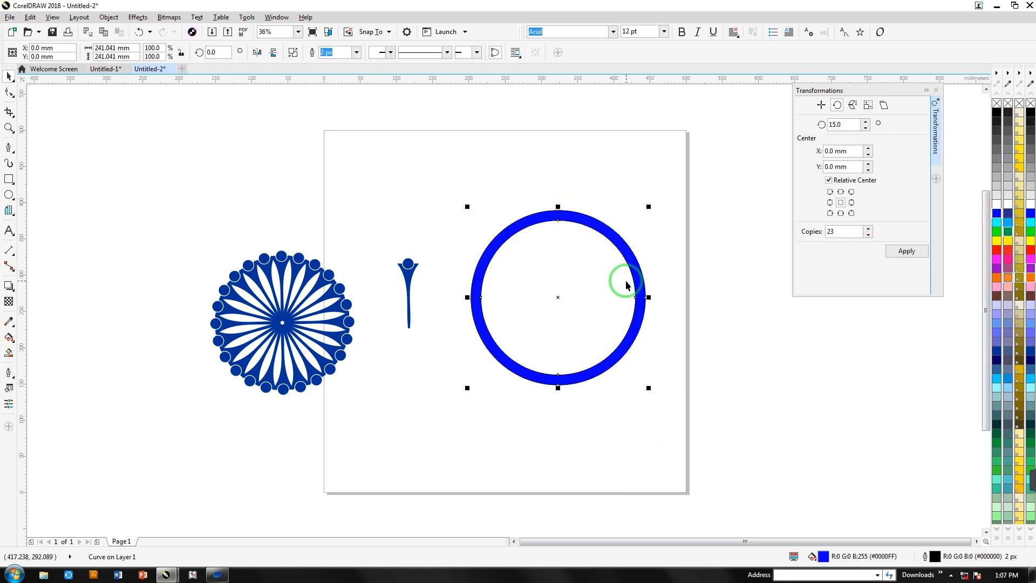
click(996, 359)
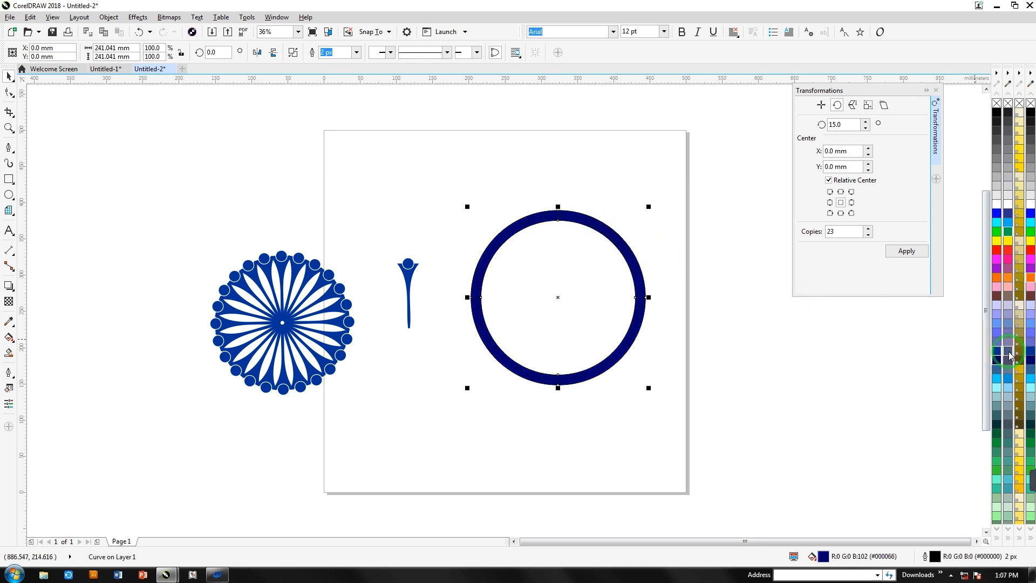
click(996, 352)
Move the blue ring around the spoked wheel and align both on their common centre
drag(598, 226, 322, 254)
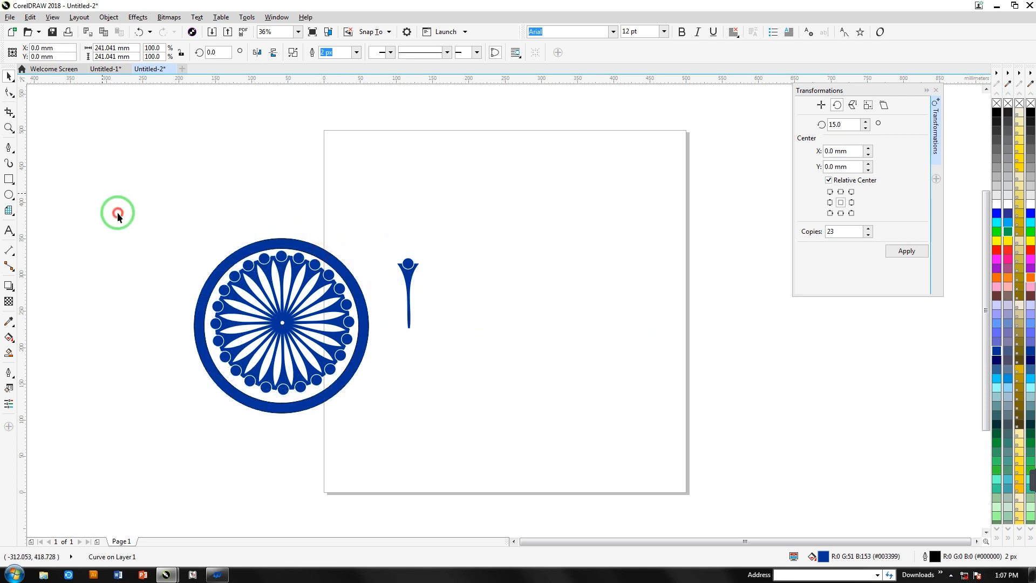
drag(103, 193, 382, 440)
key(c)
key(e)
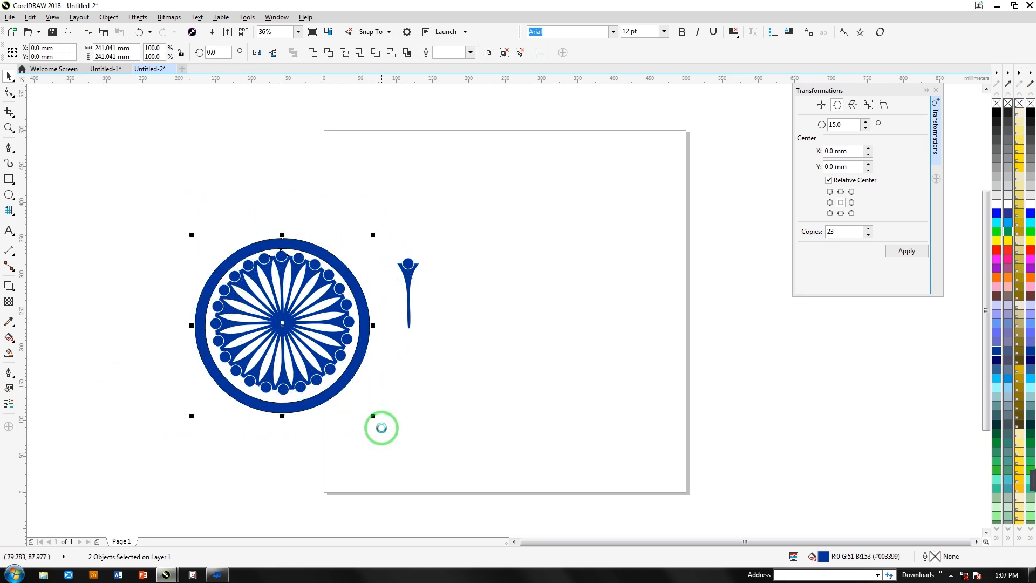
click(378, 424)
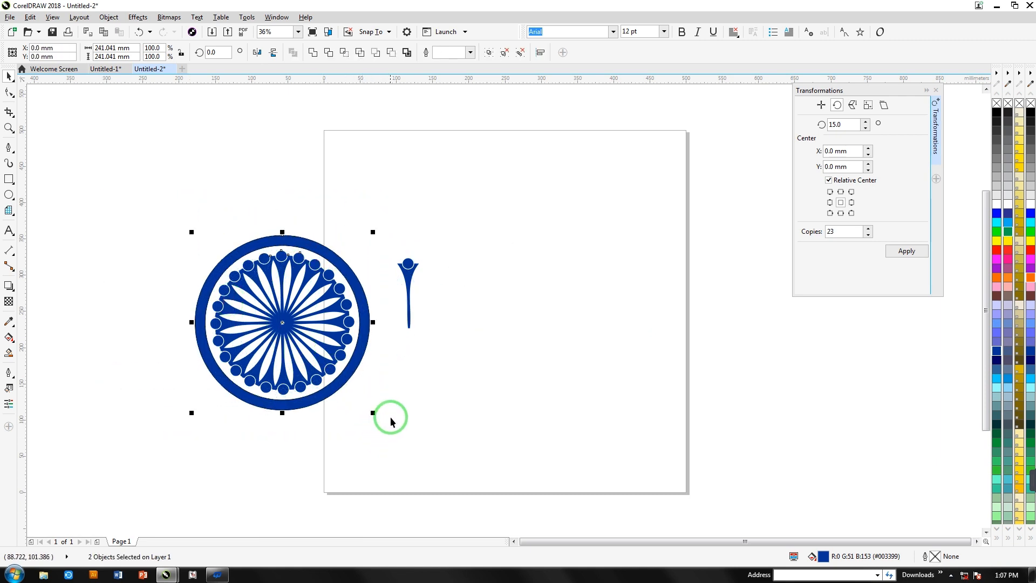
Copy the blue ring onto the page beside the single spoke and enlarge it to about 345 mm wide
click(305, 405)
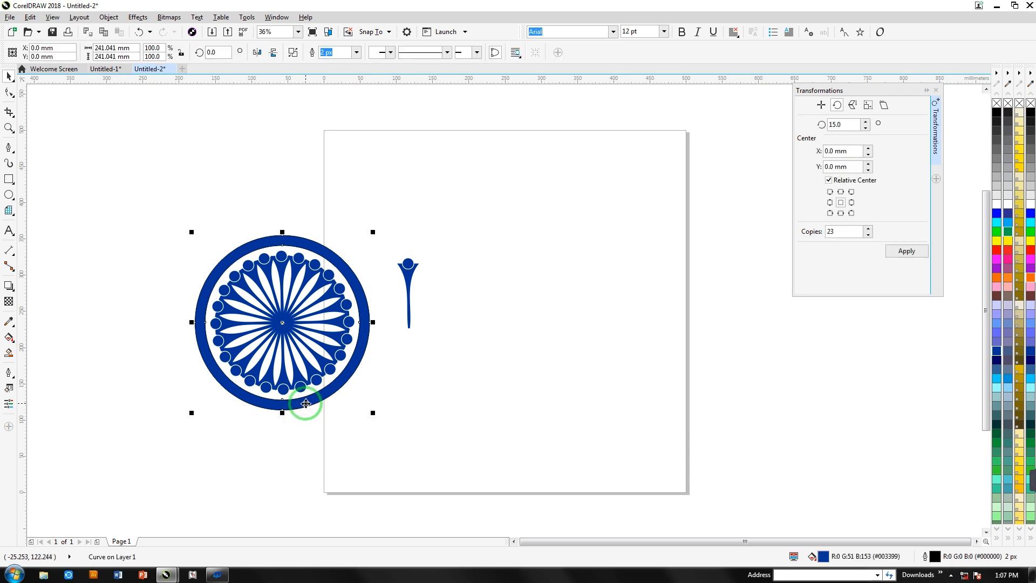
drag(306, 403, 719, 474)
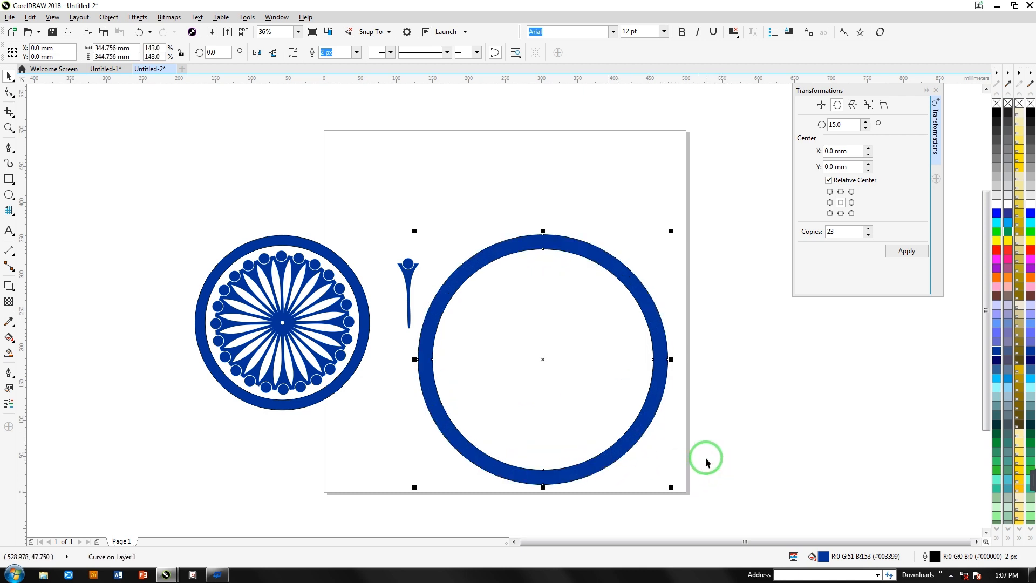
key(ctrl+d)
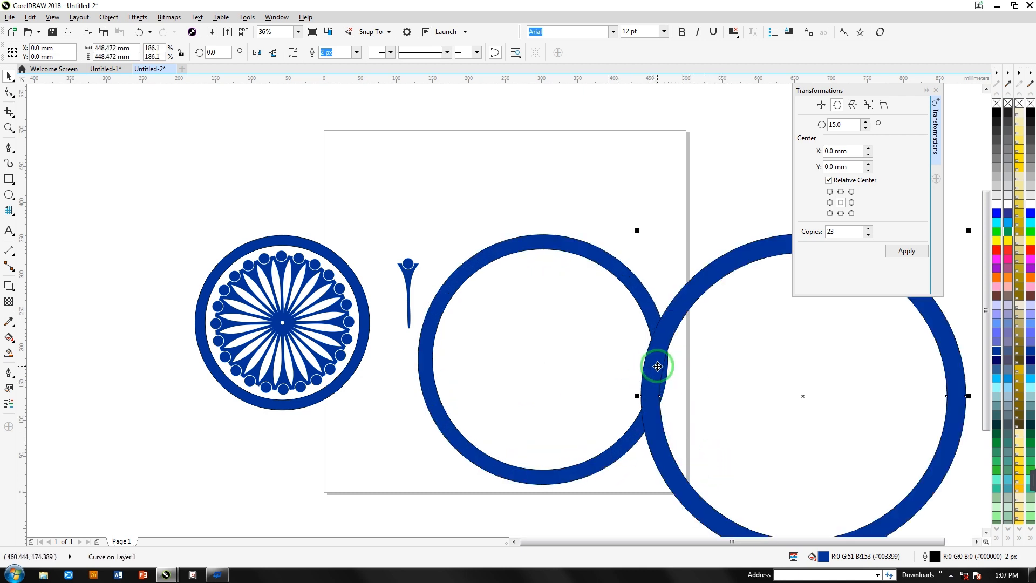
key(Delete)
Make a copy of the large ring scaled to about 326 mm wide and centre it on the original
click(645, 312)
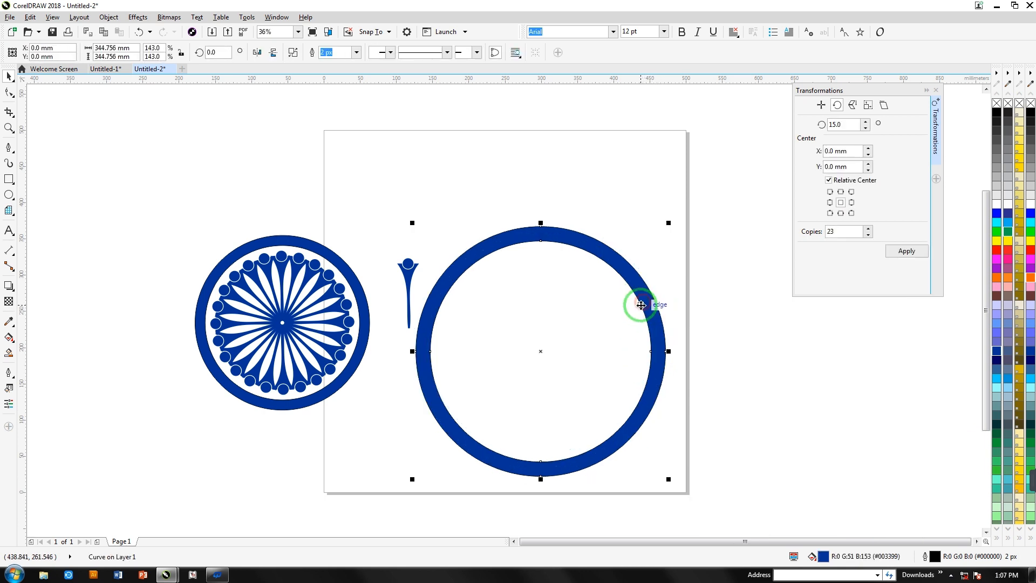
drag(669, 216, 664, 221)
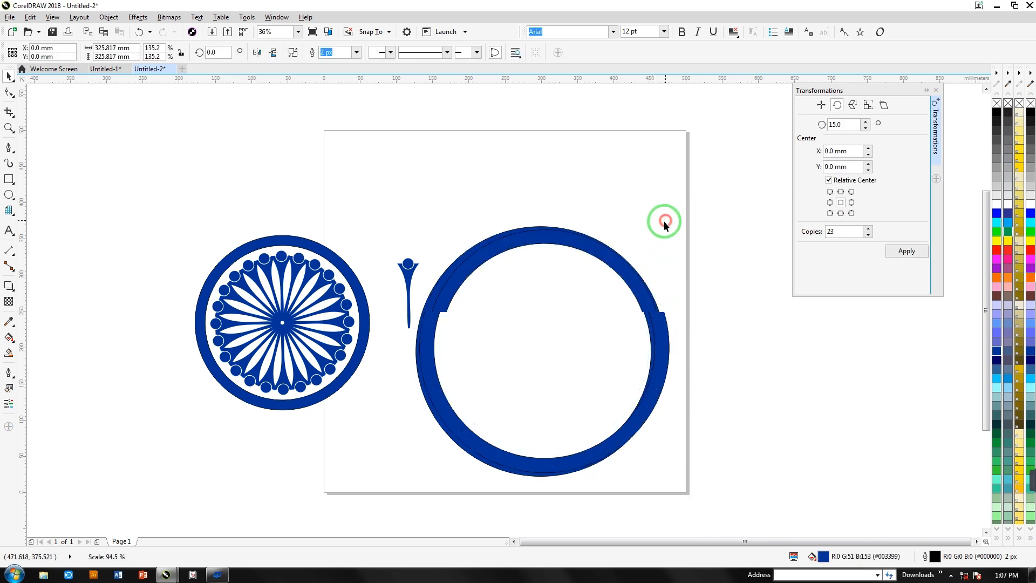
click(460, 345)
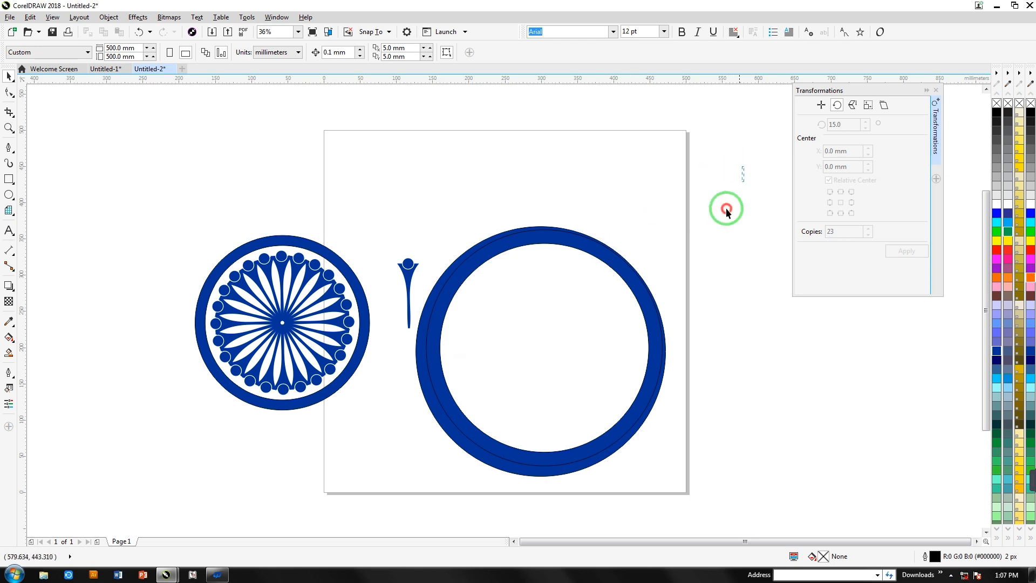
drag(469, 486, 406, 499)
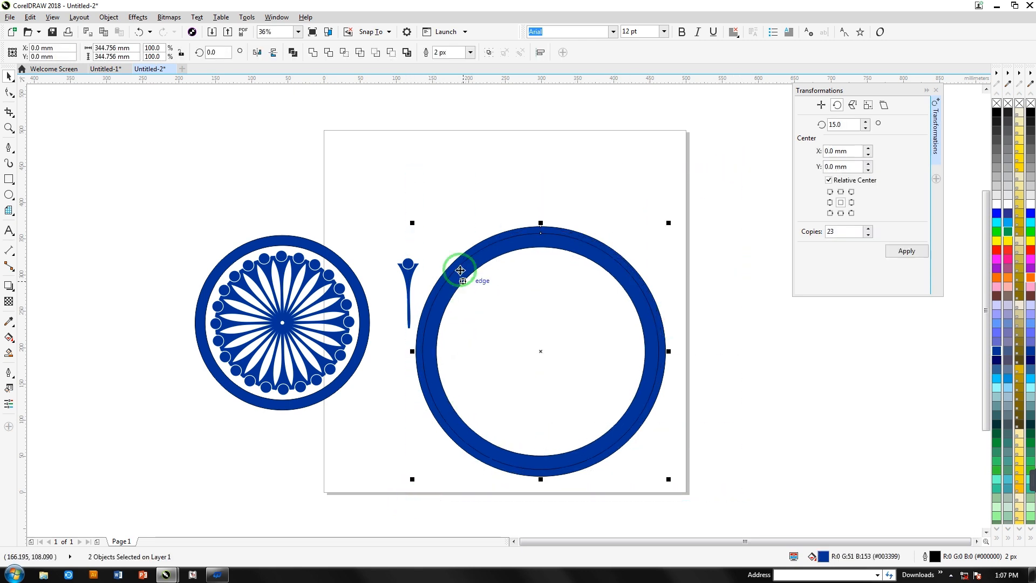
drag(416, 193, 526, 324)
drag(575, 423, 570, 413)
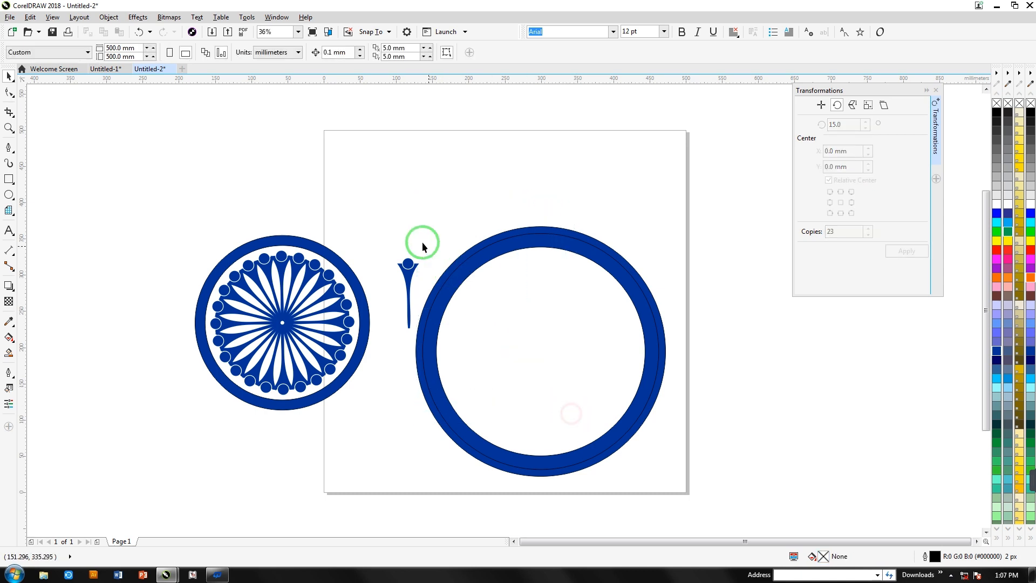
Intersect the two overlapping large rings and move the 326 mm ring aside from the resulting overlap
drag(406, 210, 682, 480)
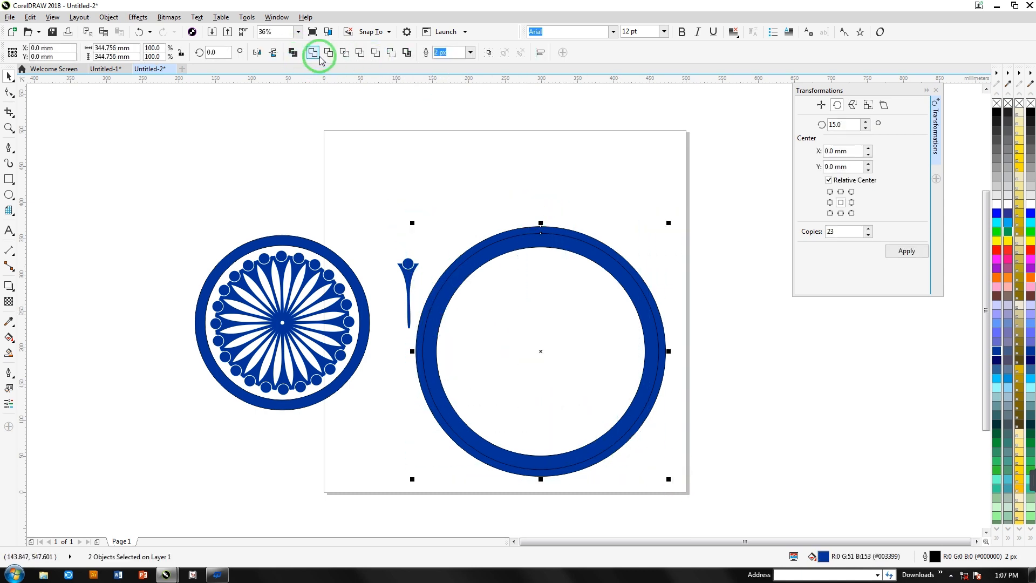
click(343, 54)
click(419, 197)
click(488, 254)
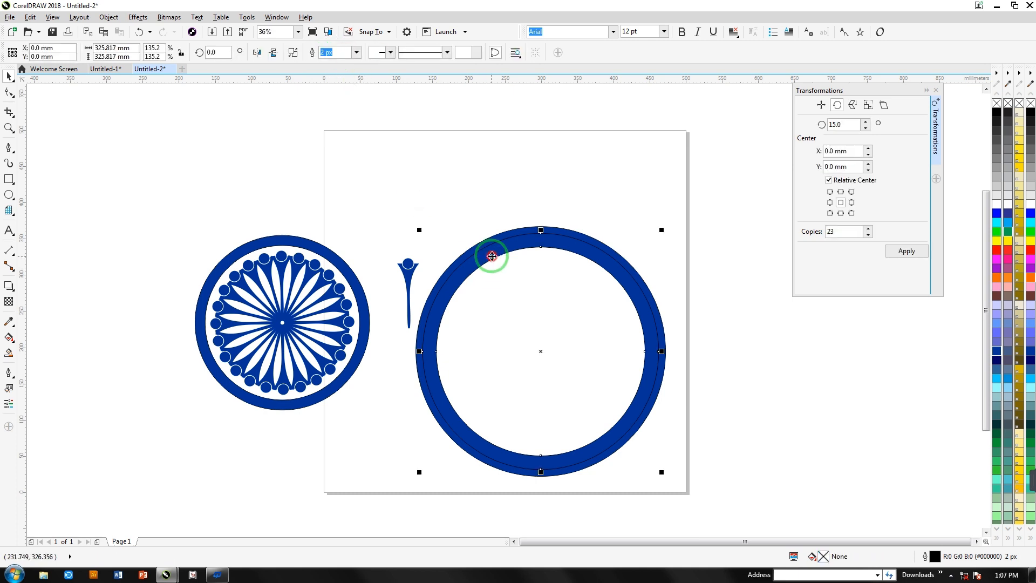
click(414, 218)
drag(469, 265, 686, 342)
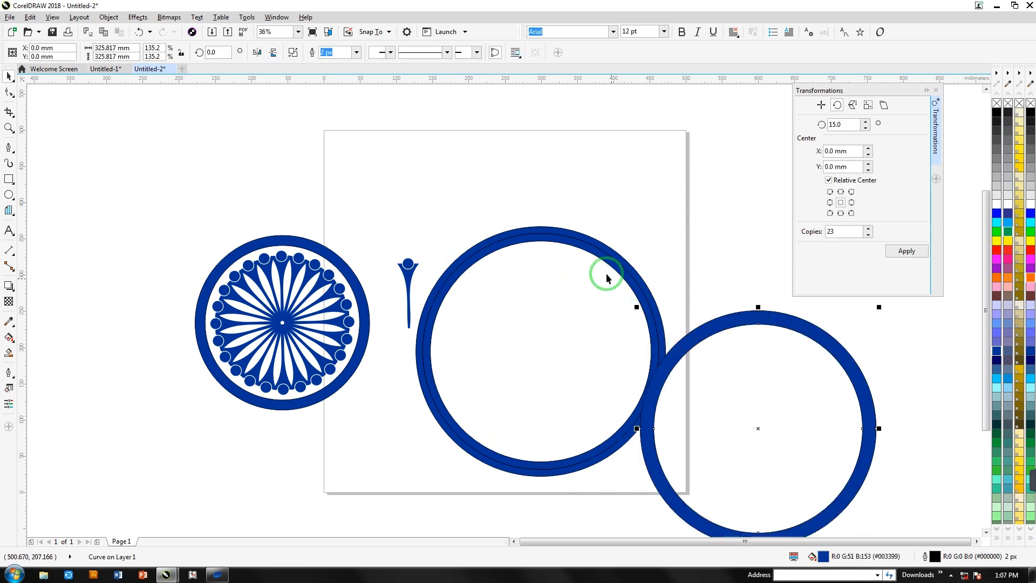
Fill the large outer ring with orange and the thin overlap ring with green (C100 M0 Y100 K0)
click(615, 243)
click(605, 241)
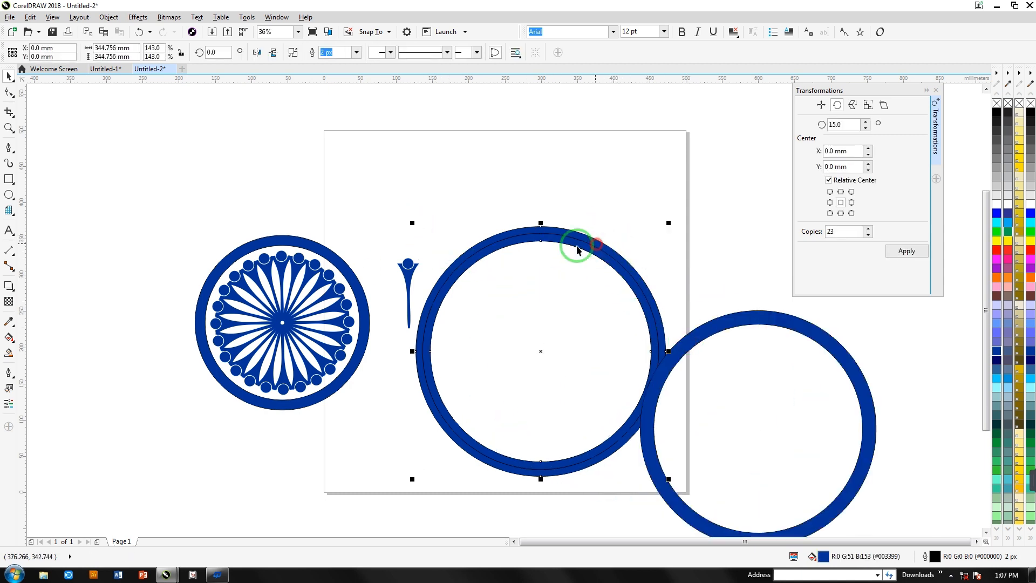
click(996, 280)
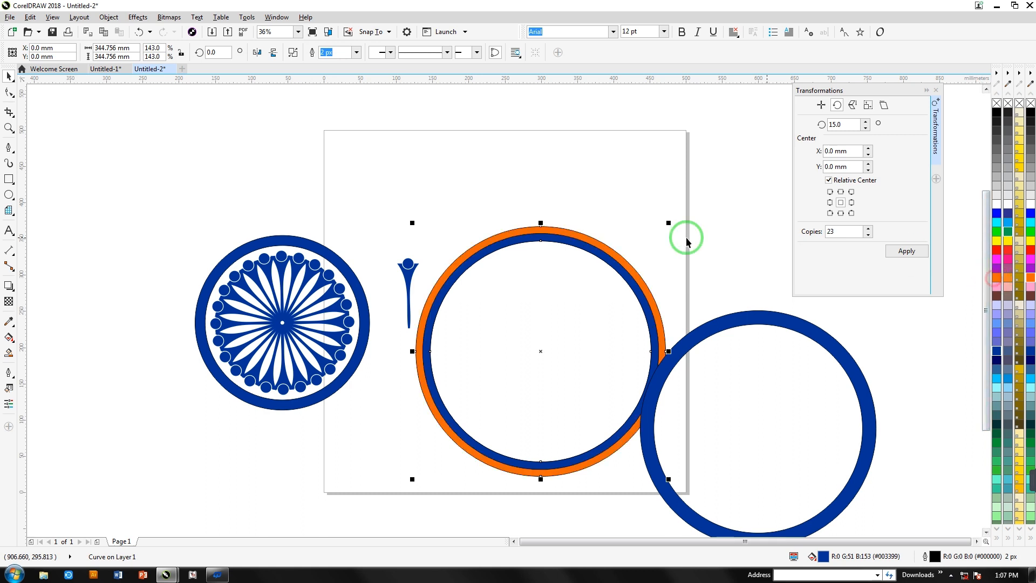
click(517, 189)
click(504, 233)
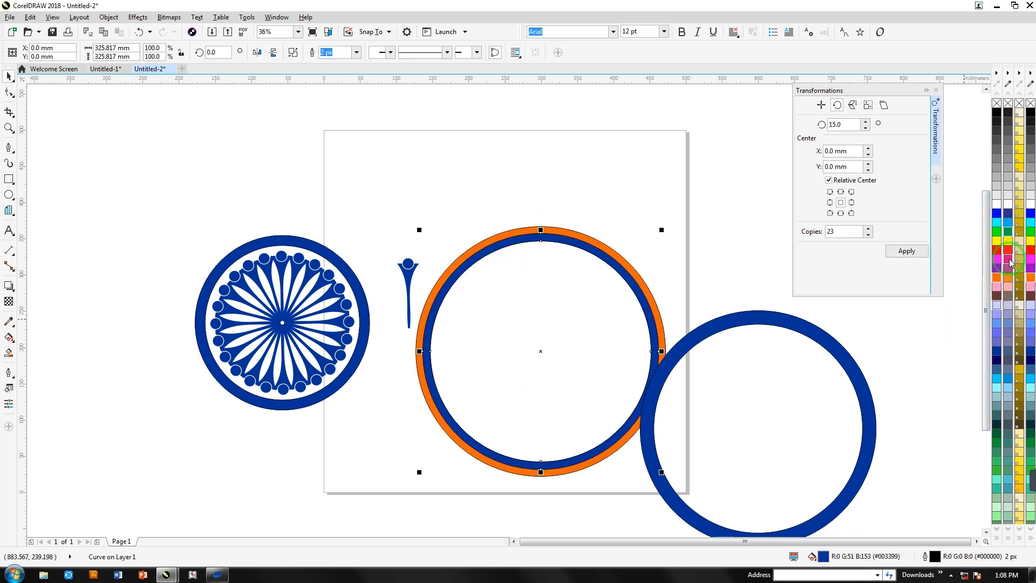
click(1008, 236)
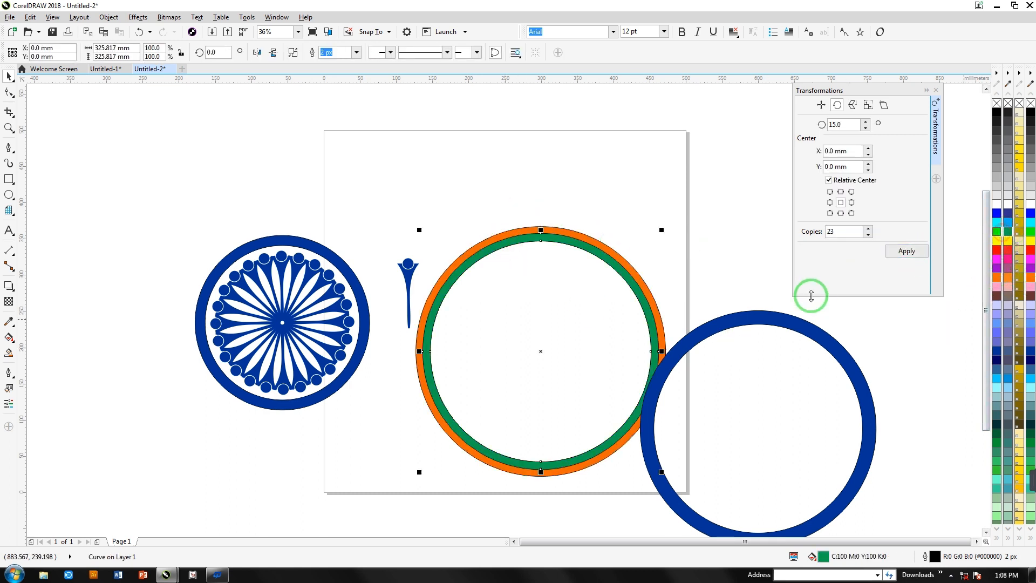
Delete the leftover blue ring that was moved aside
click(761, 319)
key(Delete)
click(525, 257)
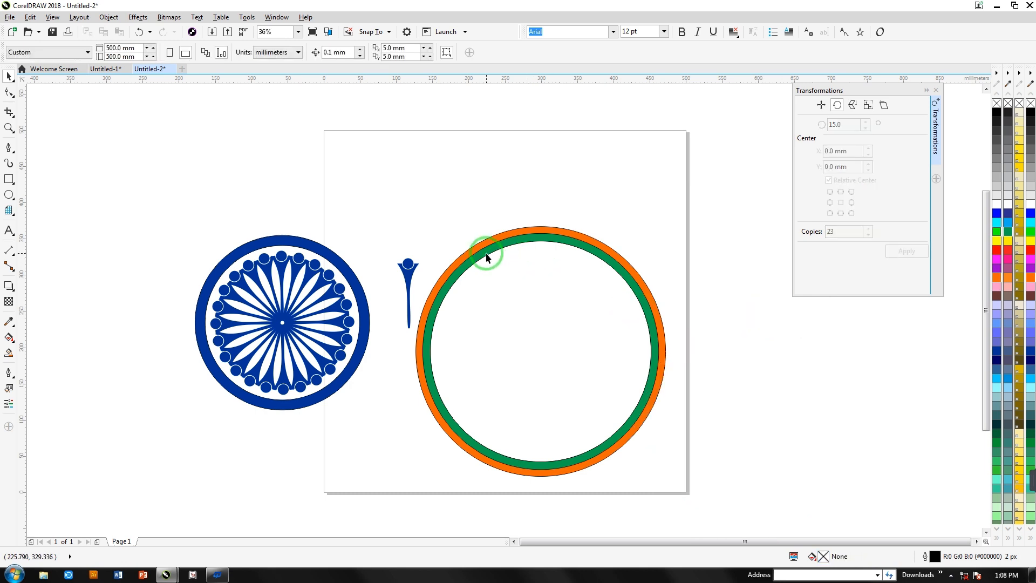
Shrink the green ring to leave a gap inside the orange ring, and group the two rings with their outline set to None
click(433, 252)
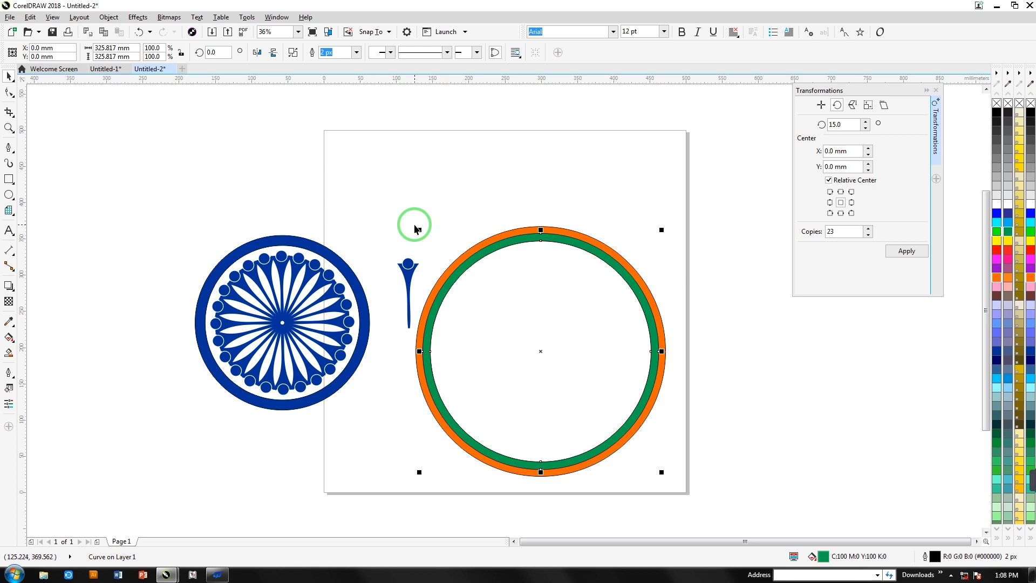
drag(417, 231, 676, 495)
click(293, 52)
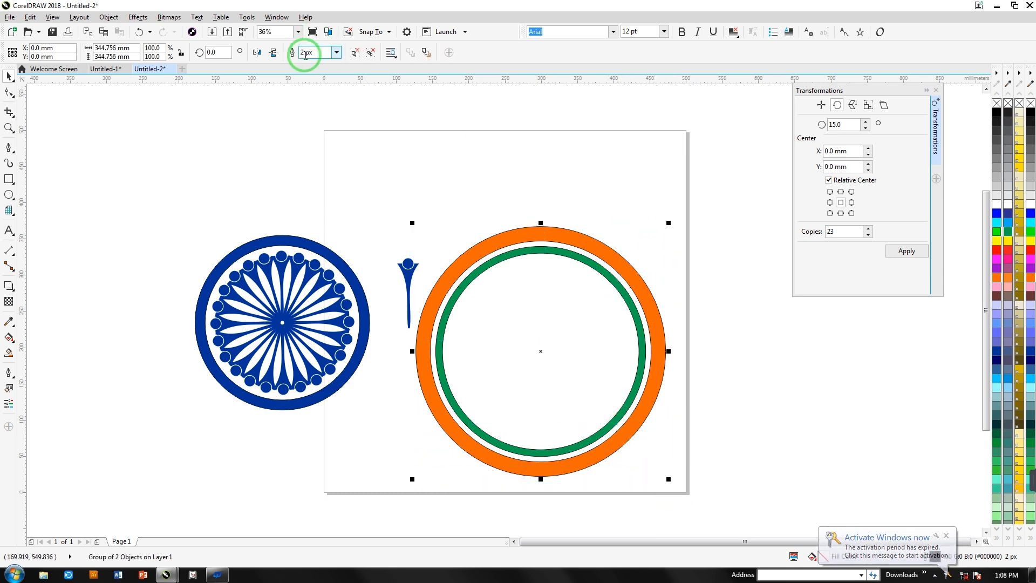
click(336, 54)
click(313, 66)
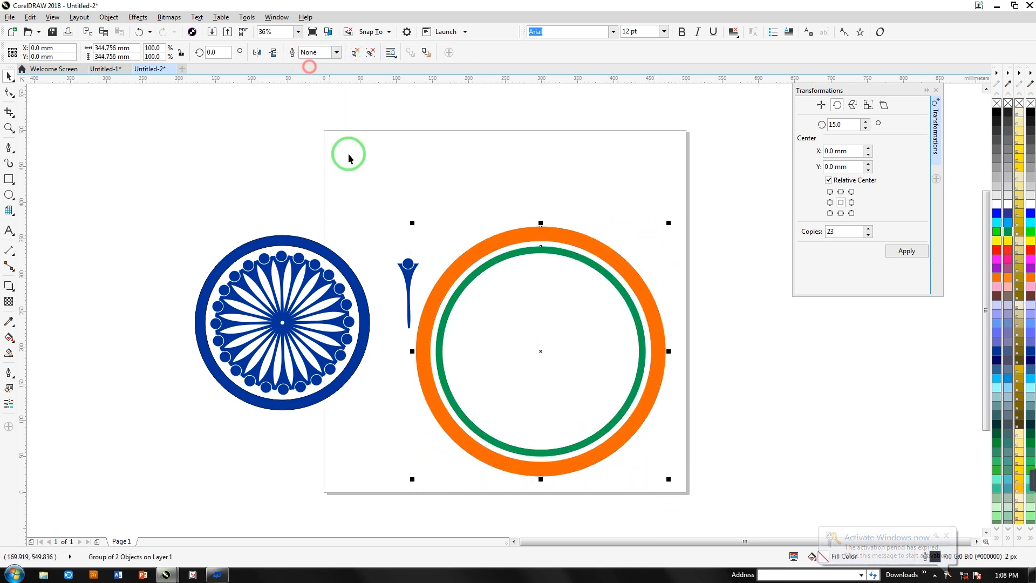
Place the orange and green ring group around the blue wheel, scale it to about 309 mm wide and centre everything together
drag(412, 223, 236, 305)
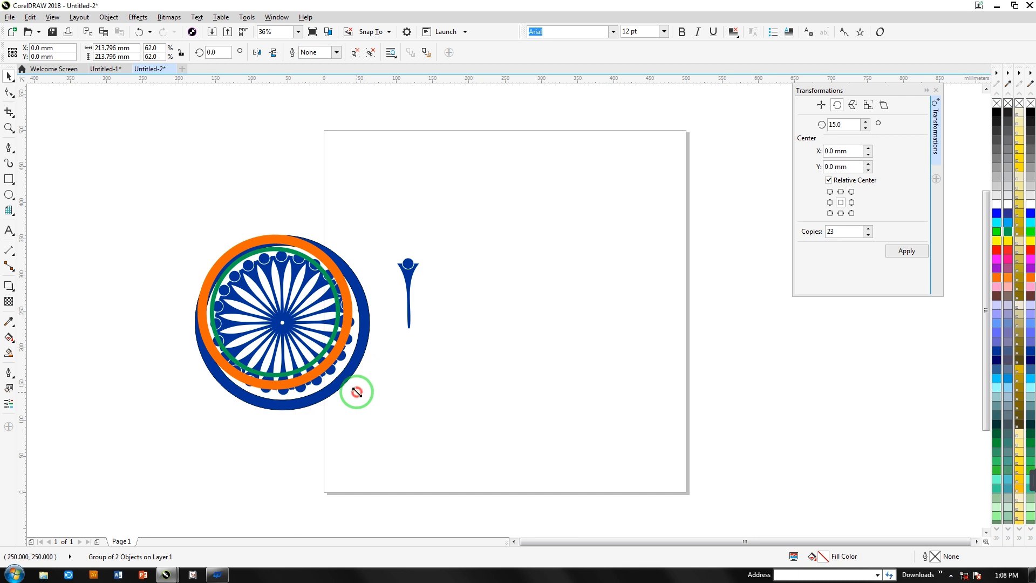
drag(357, 392, 408, 427)
drag(138, 170, 356, 404)
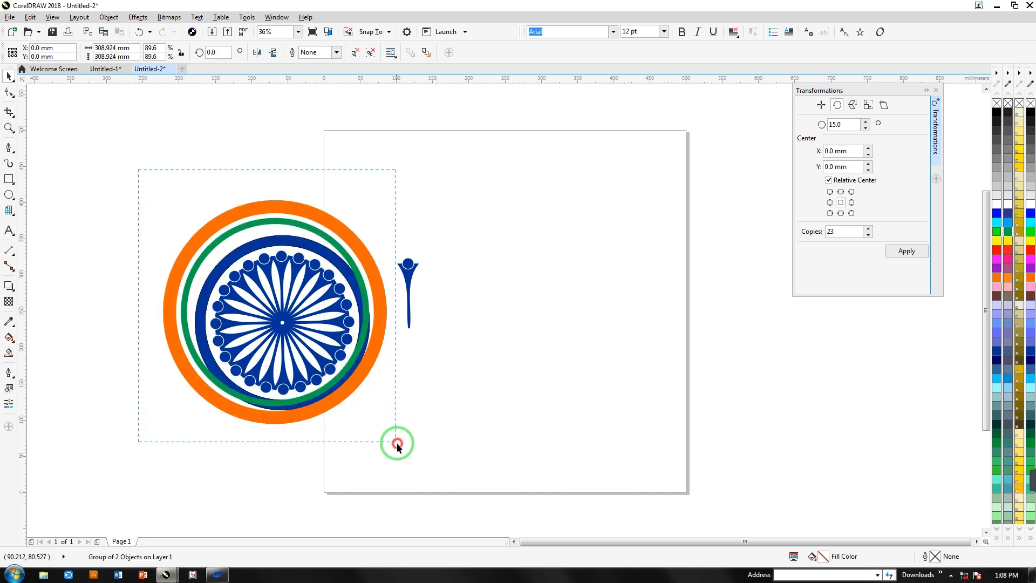
drag(397, 443, 397, 443)
key(c)
key(e)
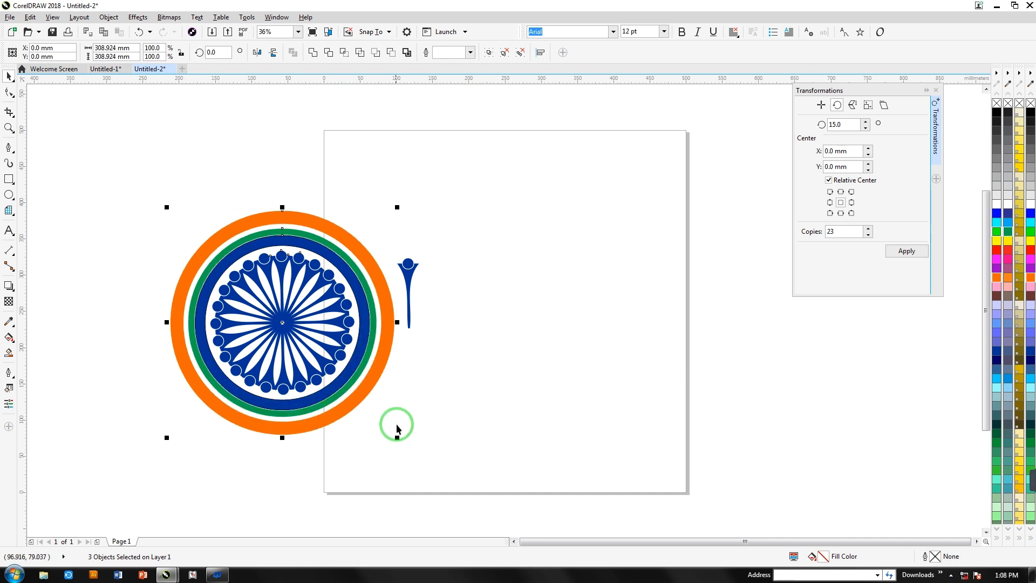
click(416, 372)
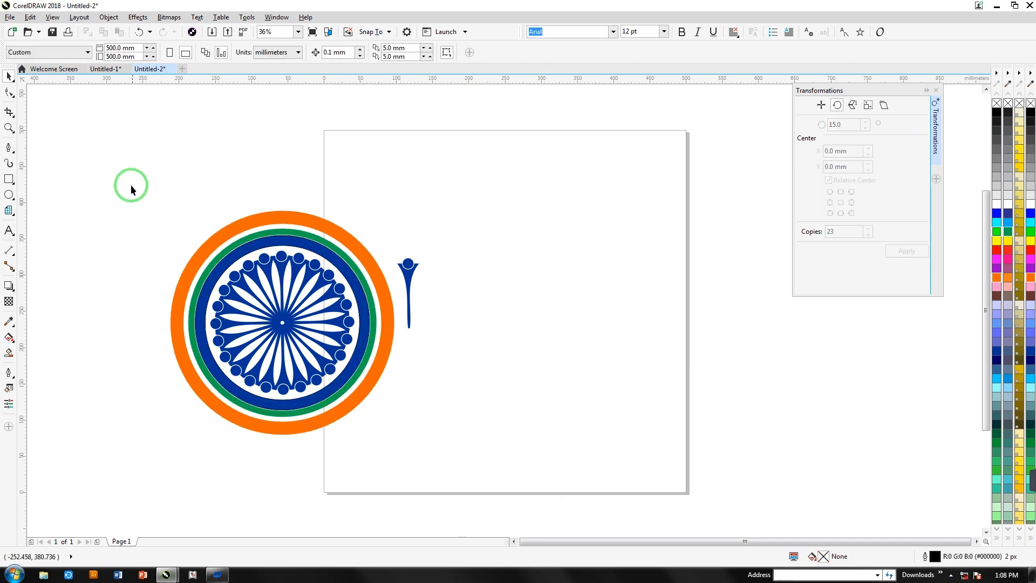
Move the complete wheel emblem with its rings up and off the page's left edge
drag(147, 177, 401, 475)
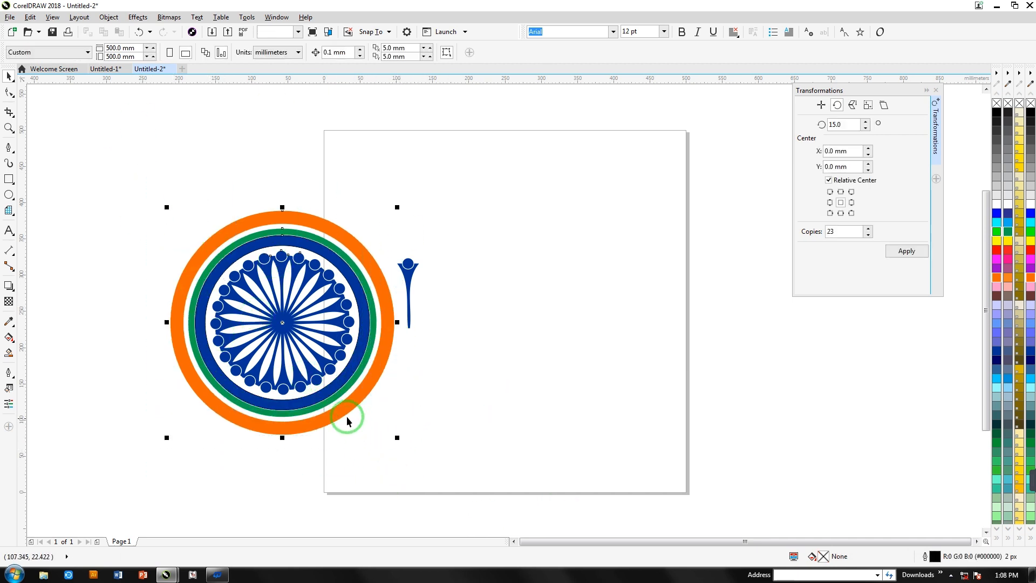
drag(346, 416, 274, 374)
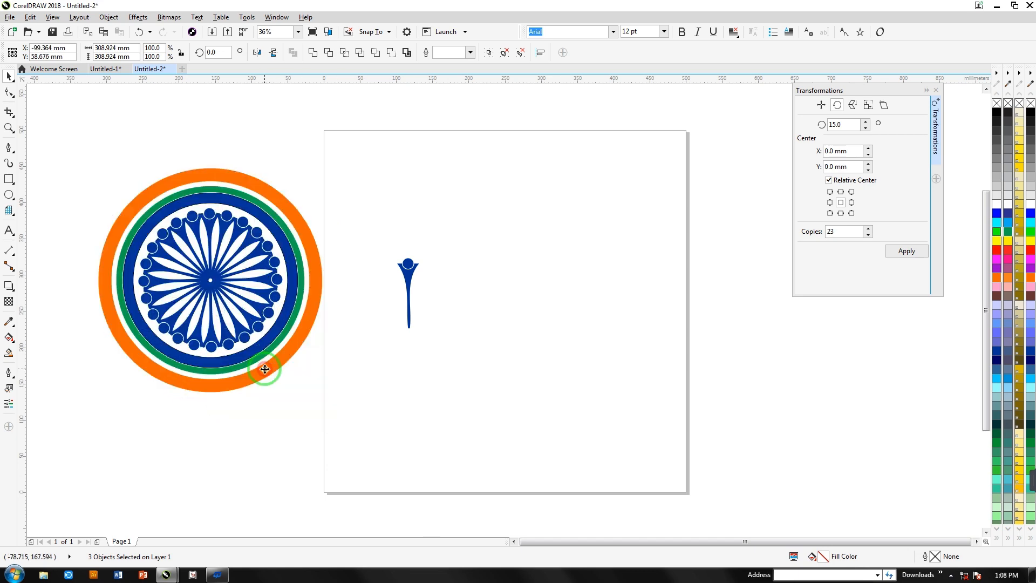
Add the artistic text "Happy repulic day" across the page's lower part and scale it to about 434 mm wide
click(9, 231)
click(305, 474)
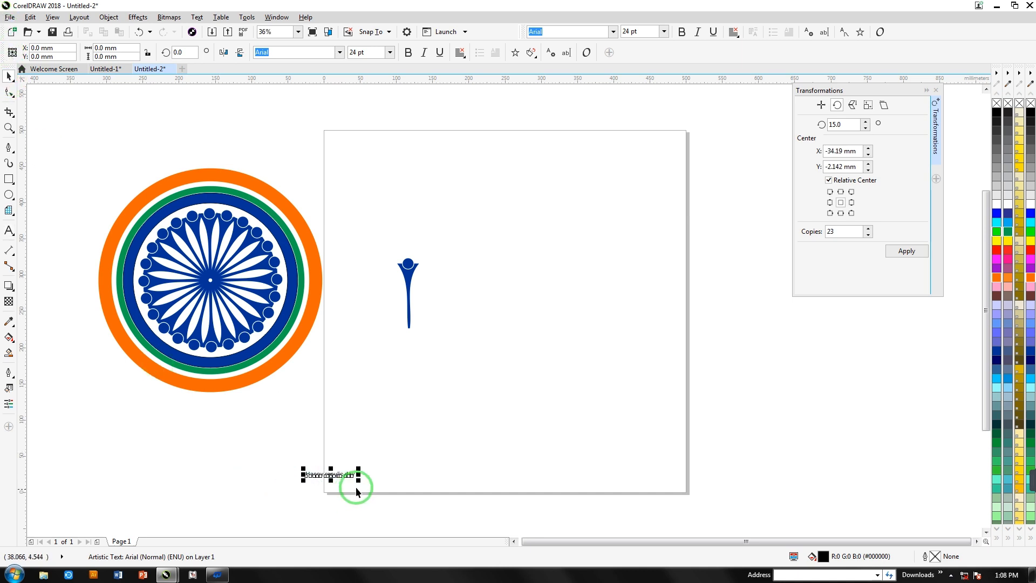
drag(358, 480, 623, 522)
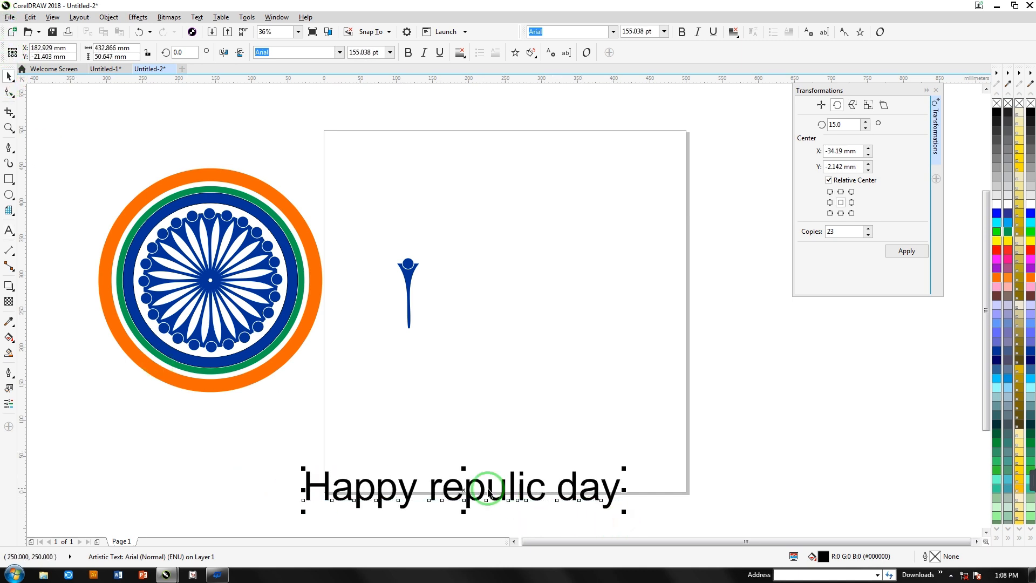
mouse_move(471, 445)
mouse_down()
mouse_move(439, 439)
mouse_move(456, 446)
mouse_up()
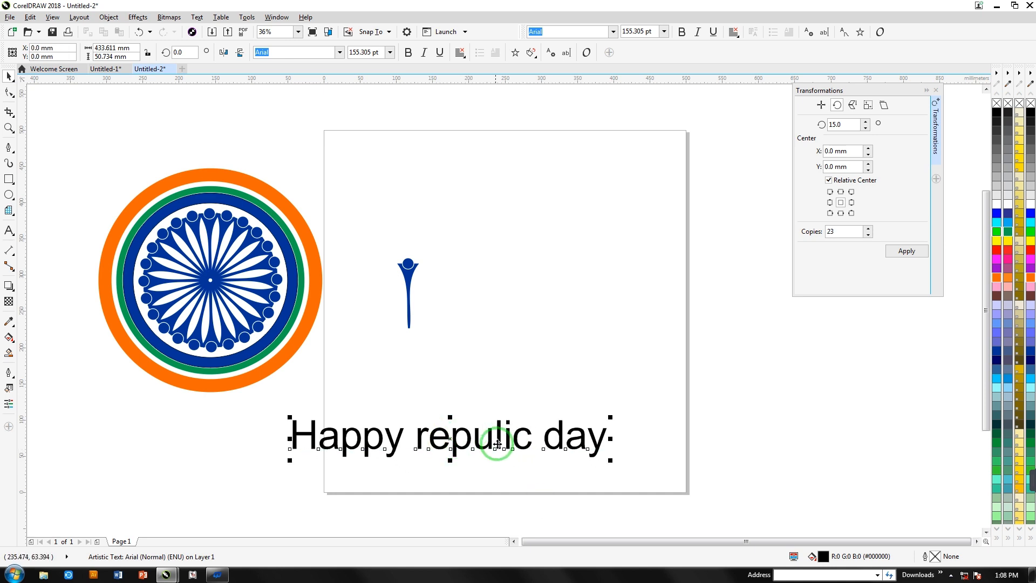
Change the greeting text to Title Case
click(216, 17)
click(197, 17)
click(197, 18)
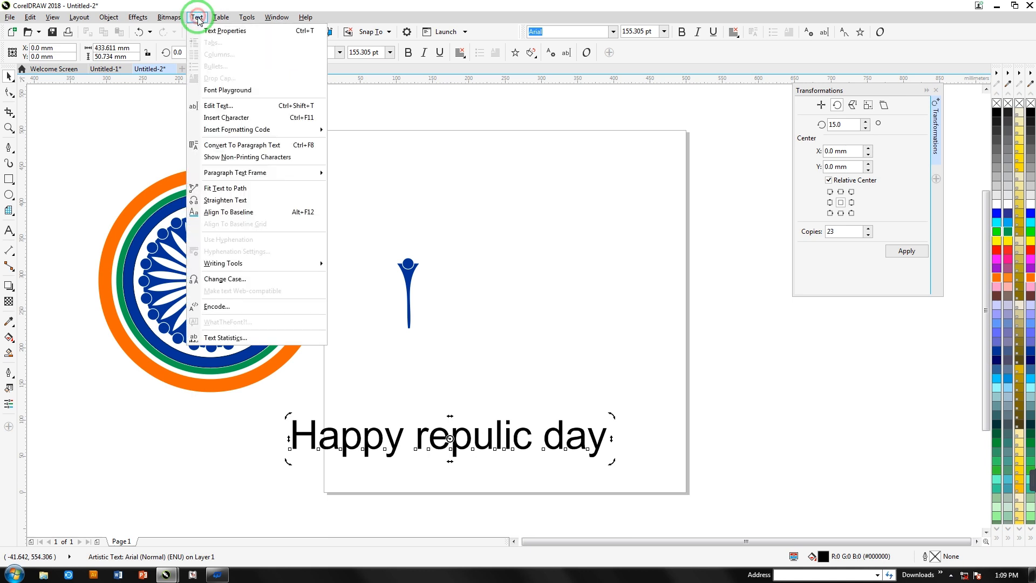
click(221, 279)
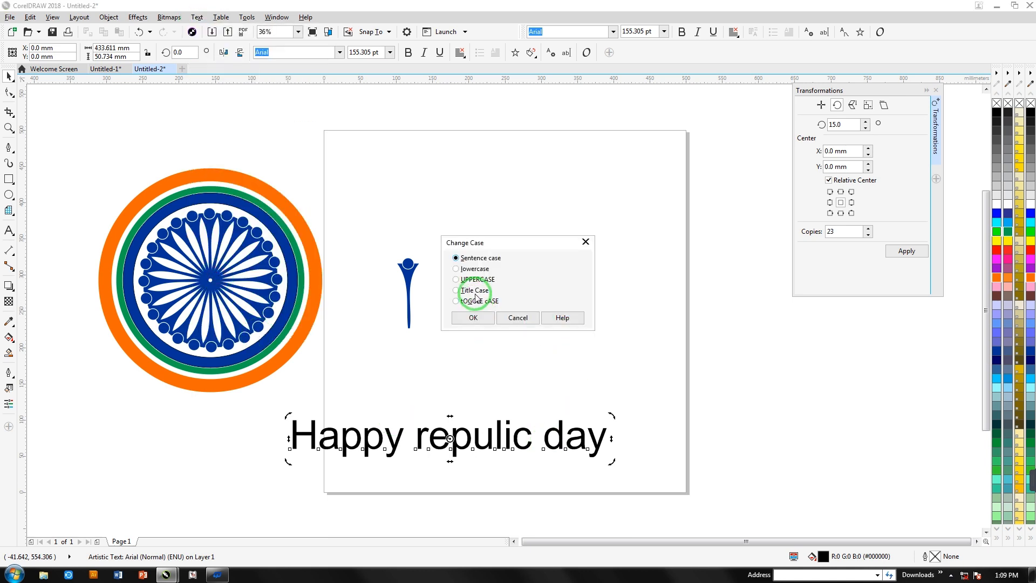
click(476, 291)
click(473, 319)
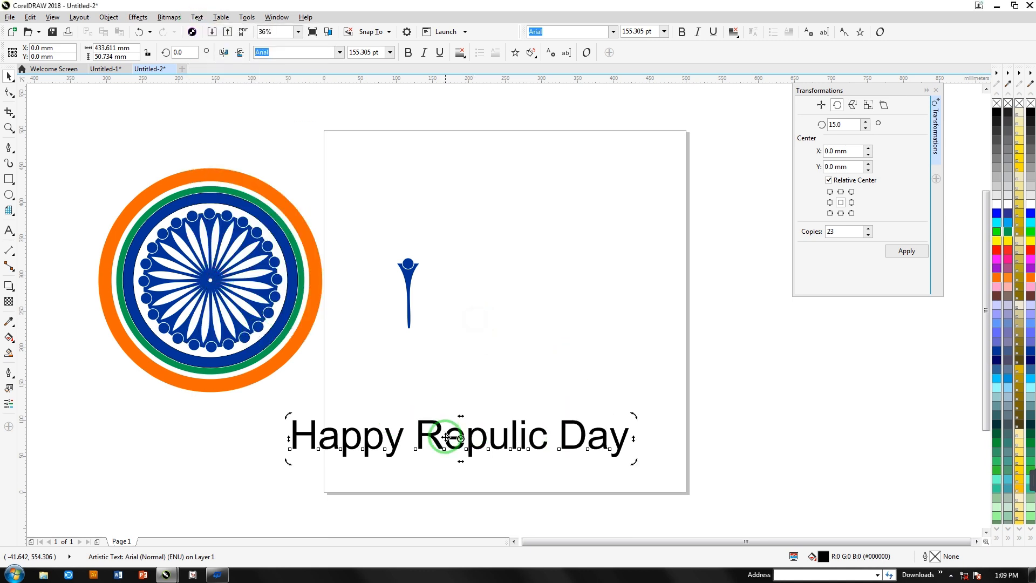
Place the greeting text directly beneath the wheel emblem and fill it with green (C100 M0 Y100 K0)
drag(445, 437, 211, 409)
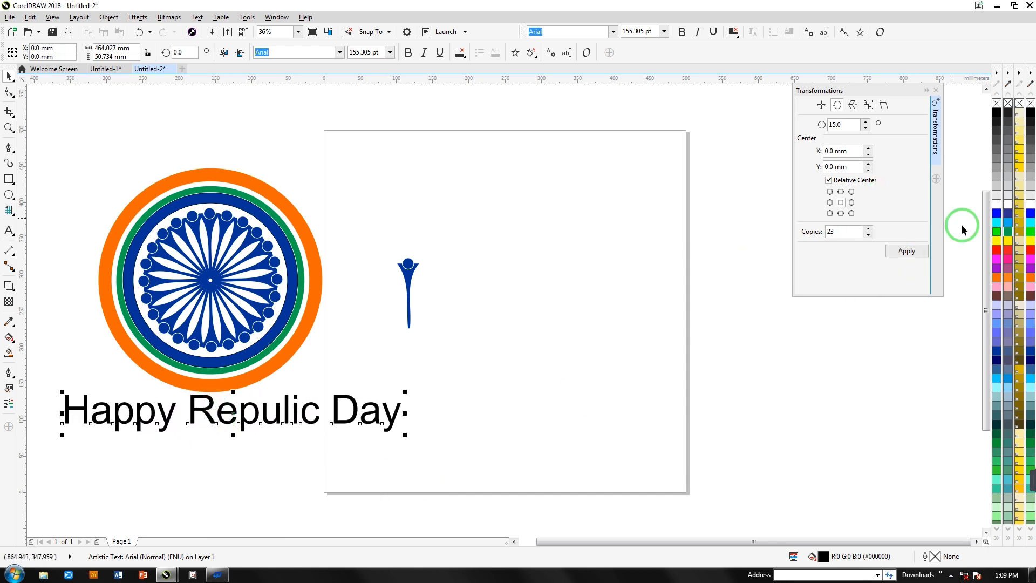
click(1009, 233)
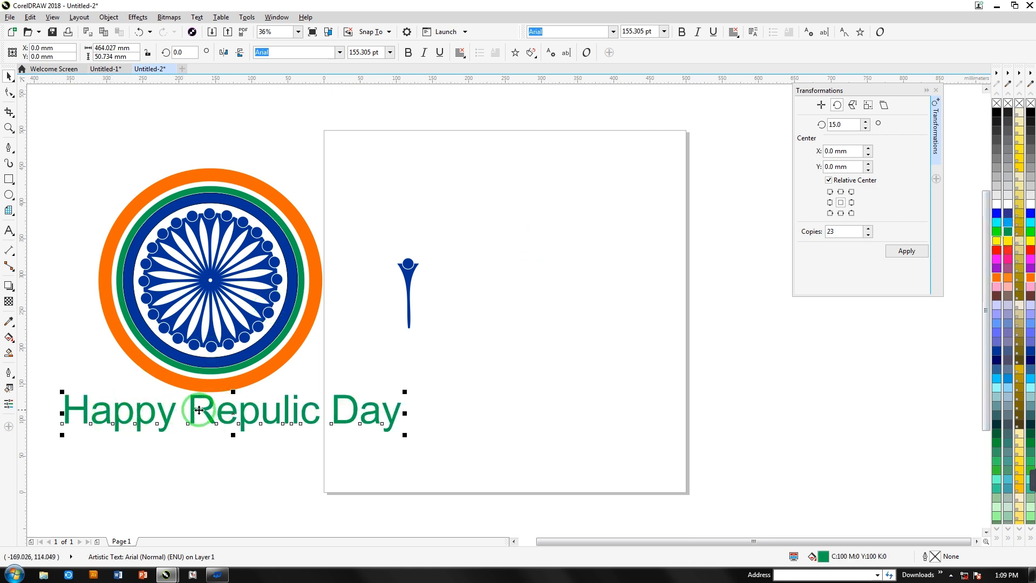
drag(178, 411, 190, 413)
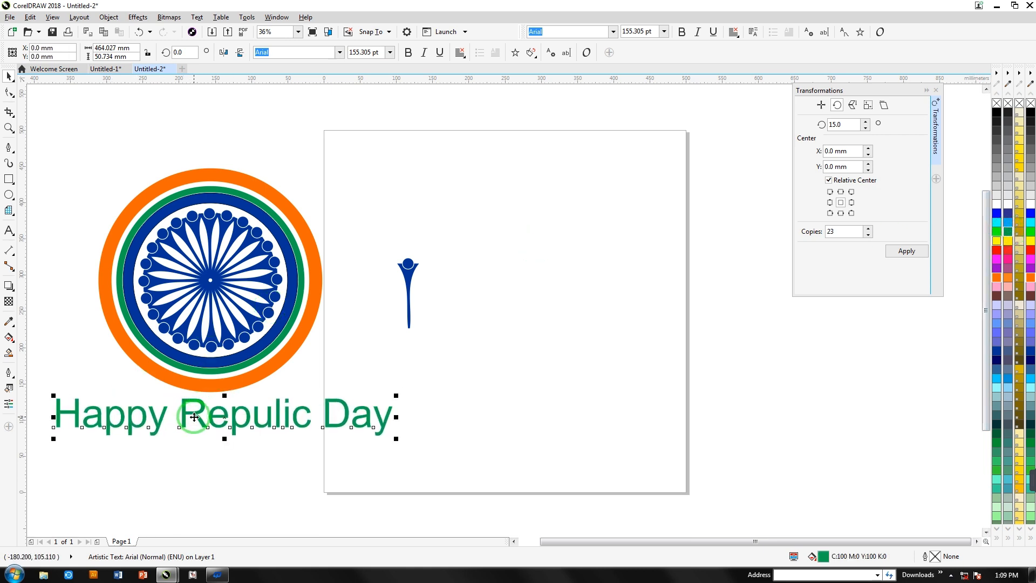
Duplicate the green greeting, fill the copy with orange (#FF6600) and offset it slightly so a thin green edge shows behind it
key(ctrl+d)
click(996, 277)
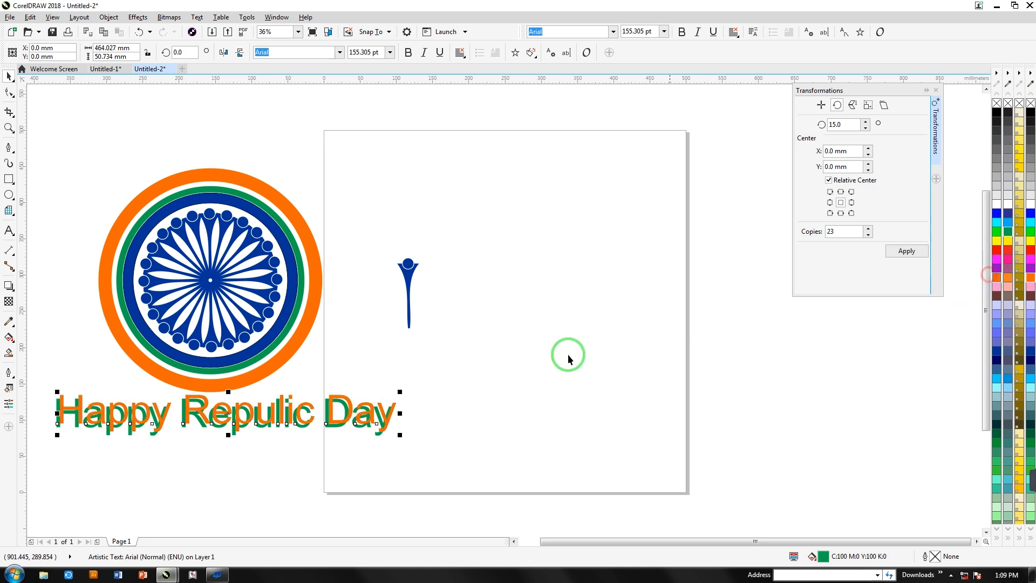
click(254, 481)
drag(187, 410, 161, 429)
key(Escape)
scroll(190, 421, up, 5)
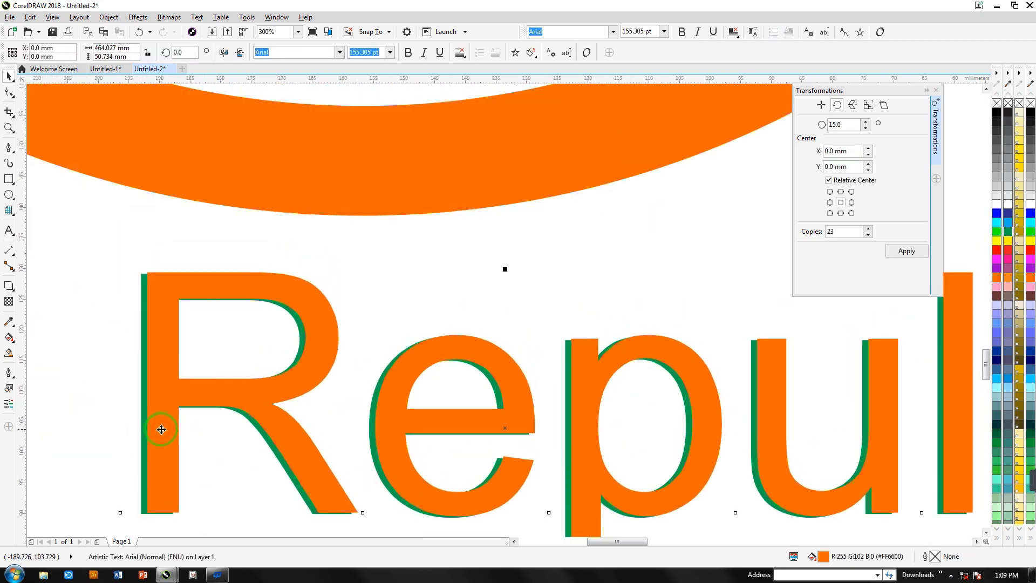
scroll(178, 413, down, 5)
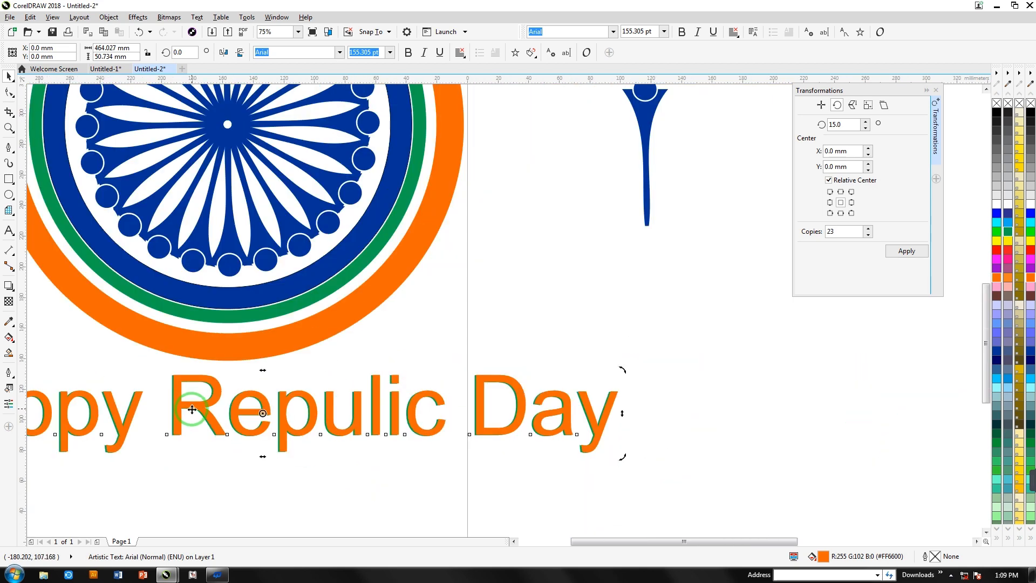
click(203, 471)
scroll(205, 464, down, 3)
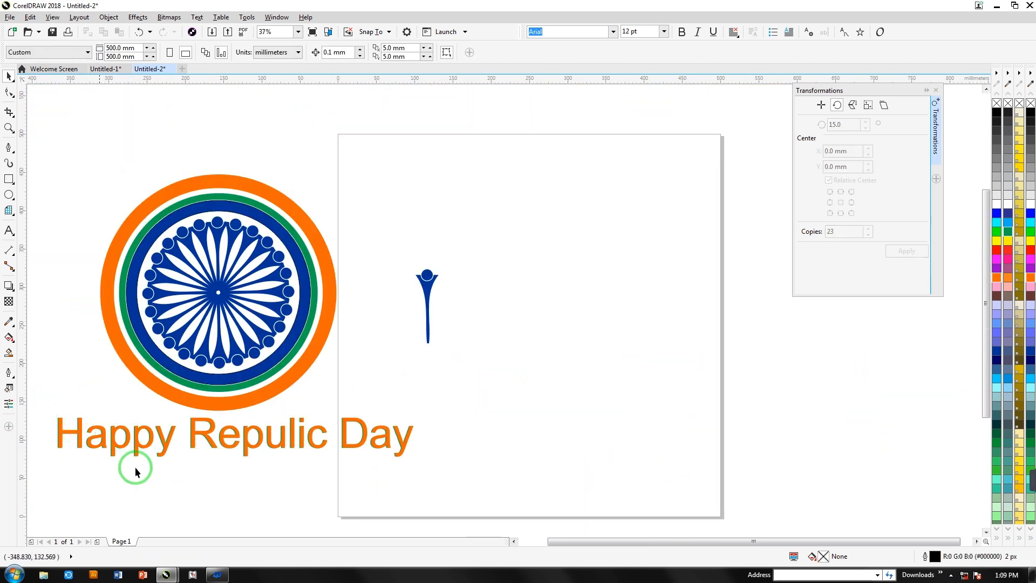
Scale the wheel emblem and both greeting copies down together to about 224 mm wide
drag(267, 462, 454, 506)
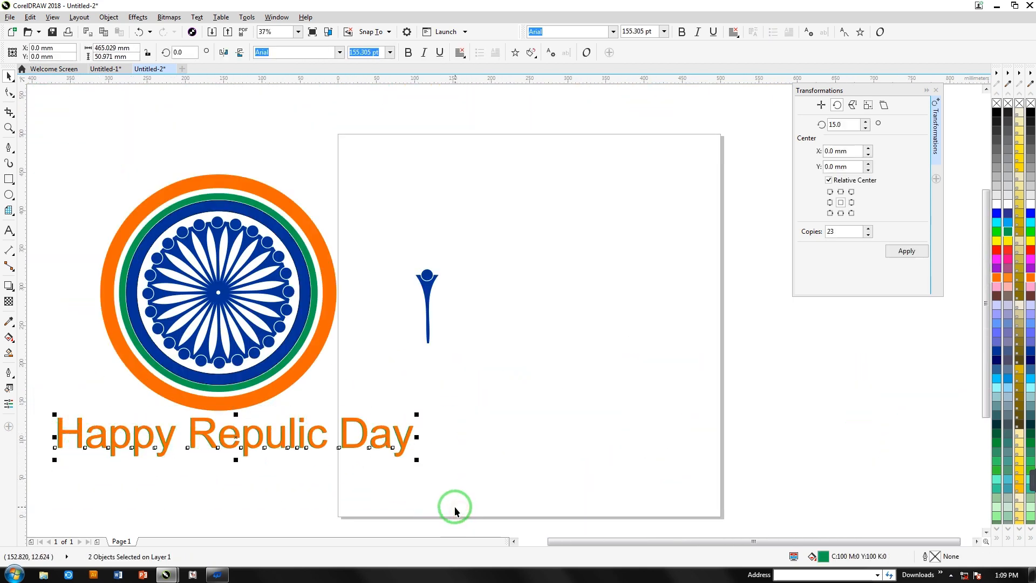
click(49, 176)
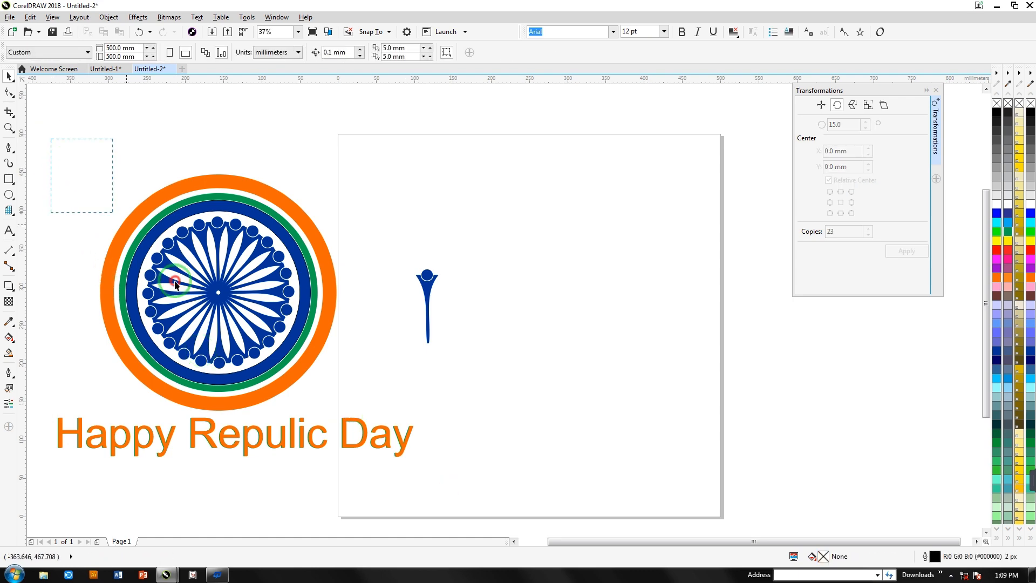
drag(176, 283, 260, 373)
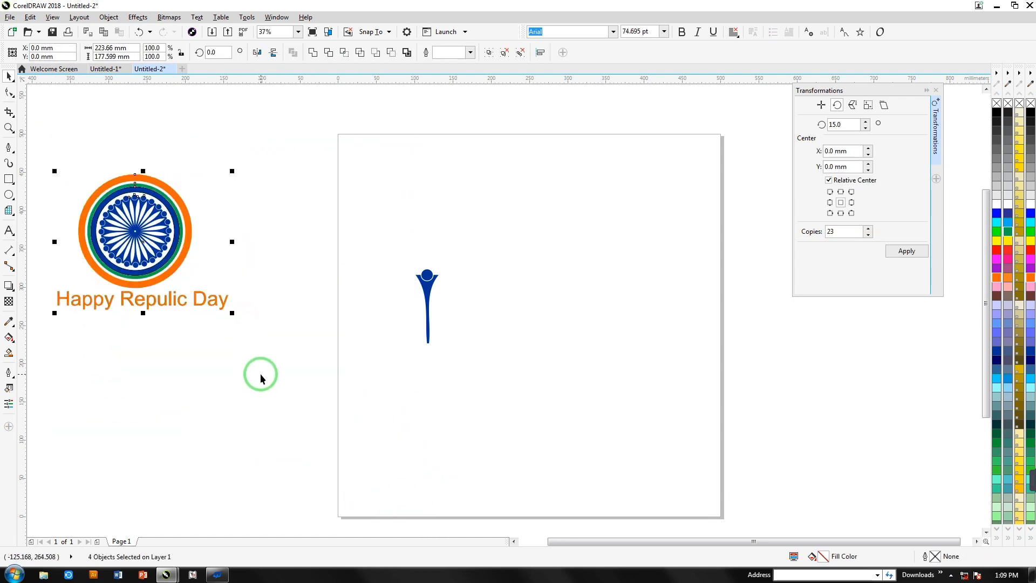
click(258, 357)
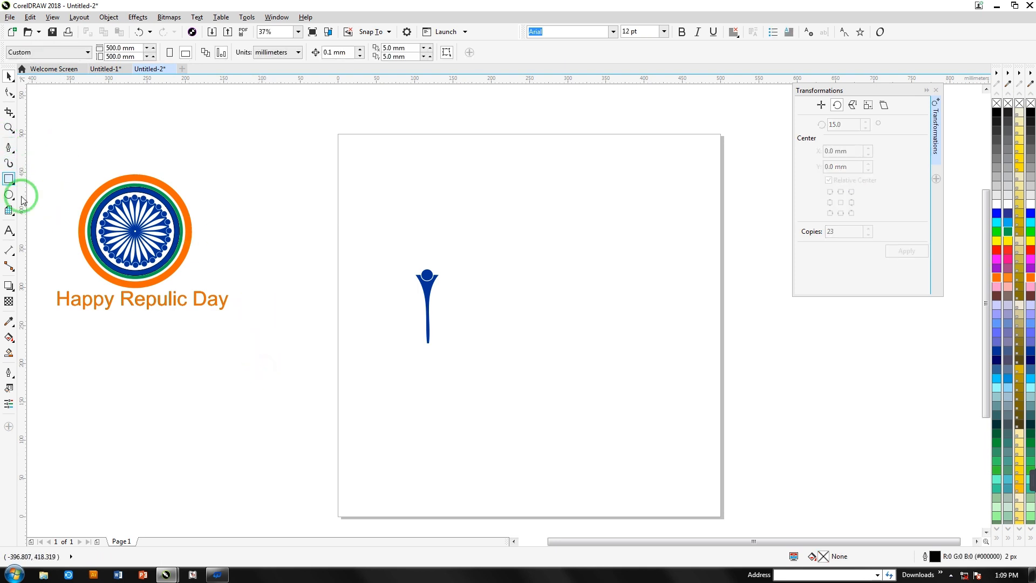
drag(50, 156, 258, 351)
click(301, 354)
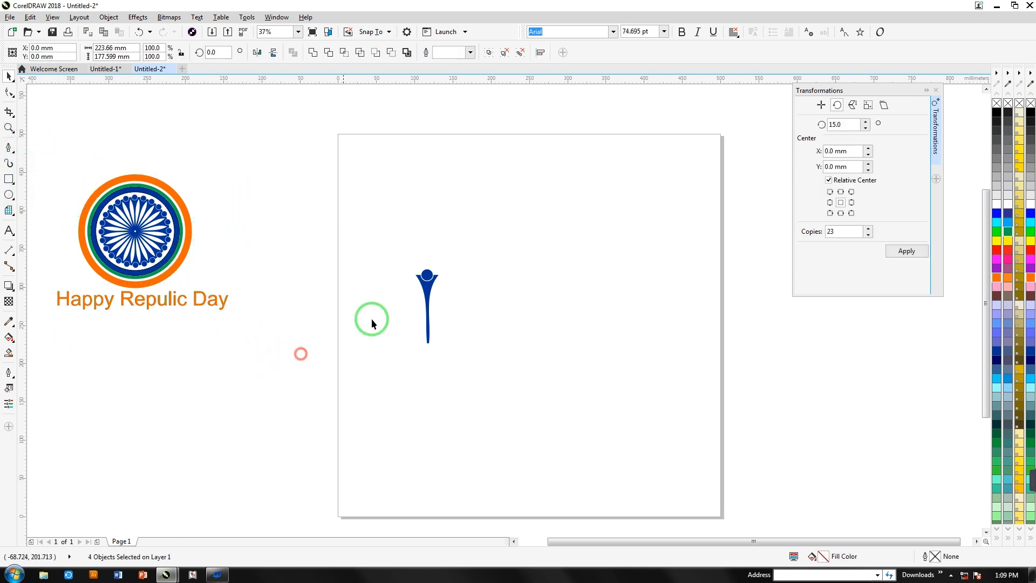
Enlarge the spare blue spoke with its circle to about 79 by 255 mm and reposition it on the page
drag(391, 251, 477, 378)
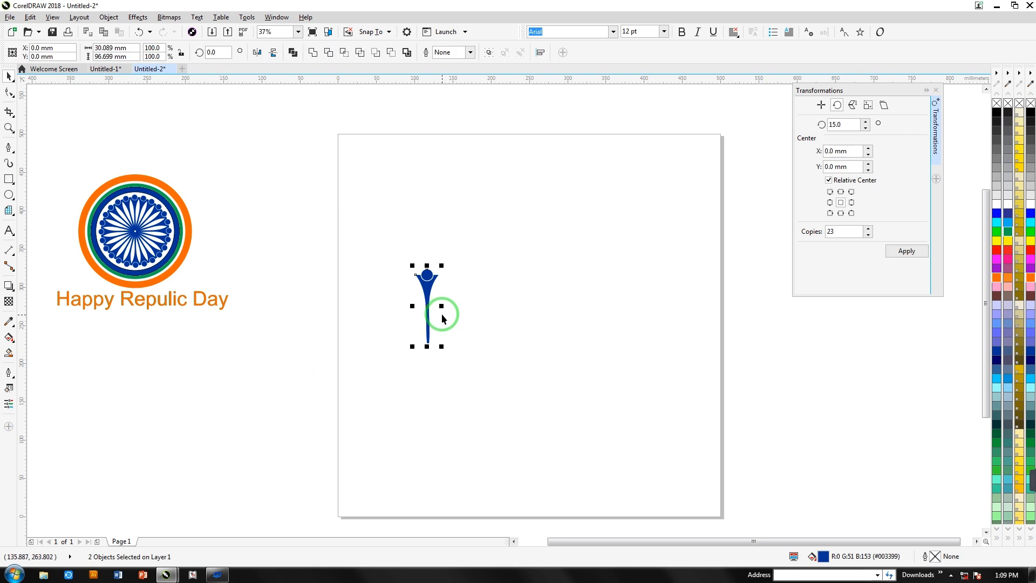
drag(444, 347, 649, 465)
drag(433, 319, 452, 270)
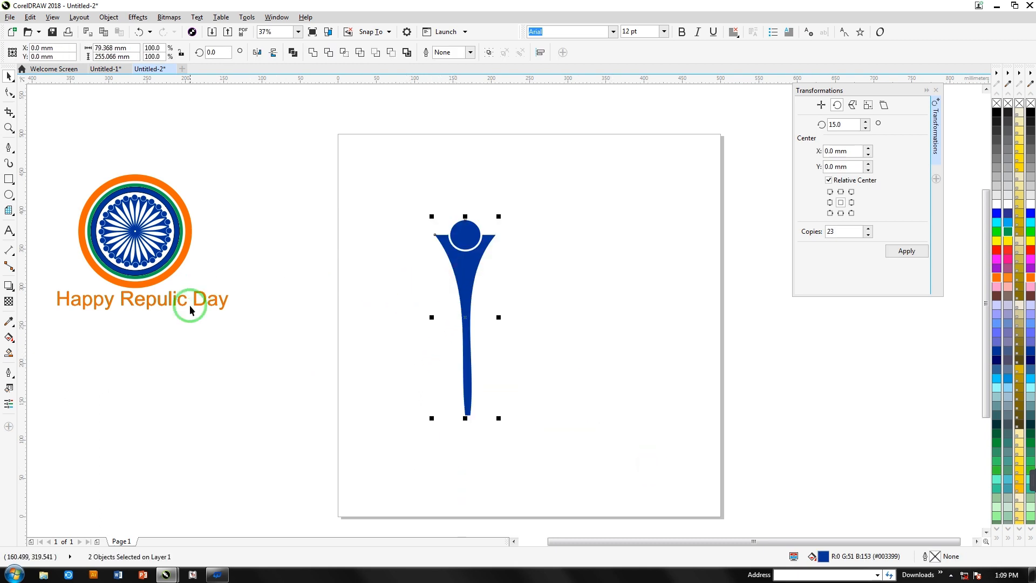
click(489, 53)
click(412, 143)
click(462, 280)
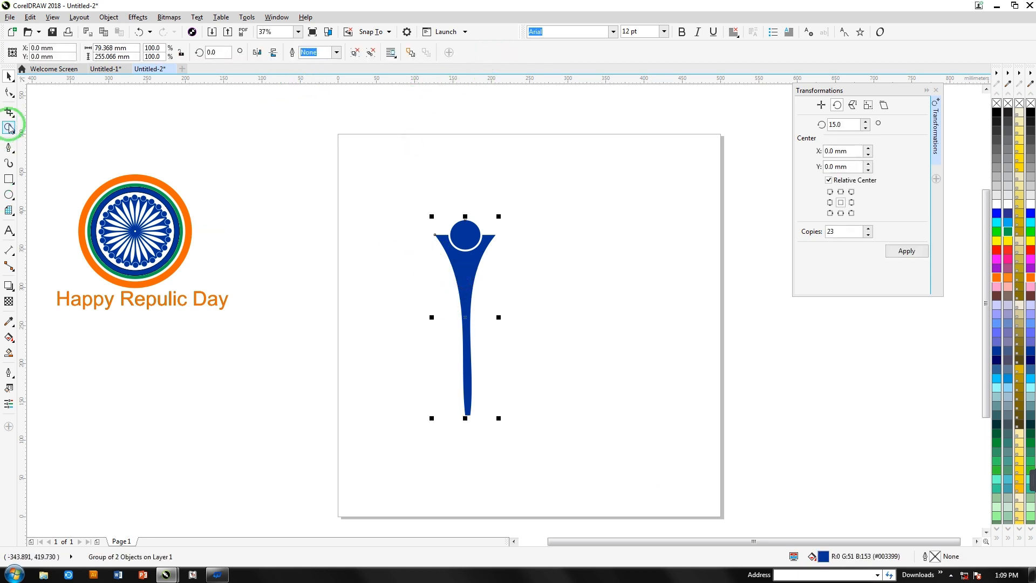
click(426, 342)
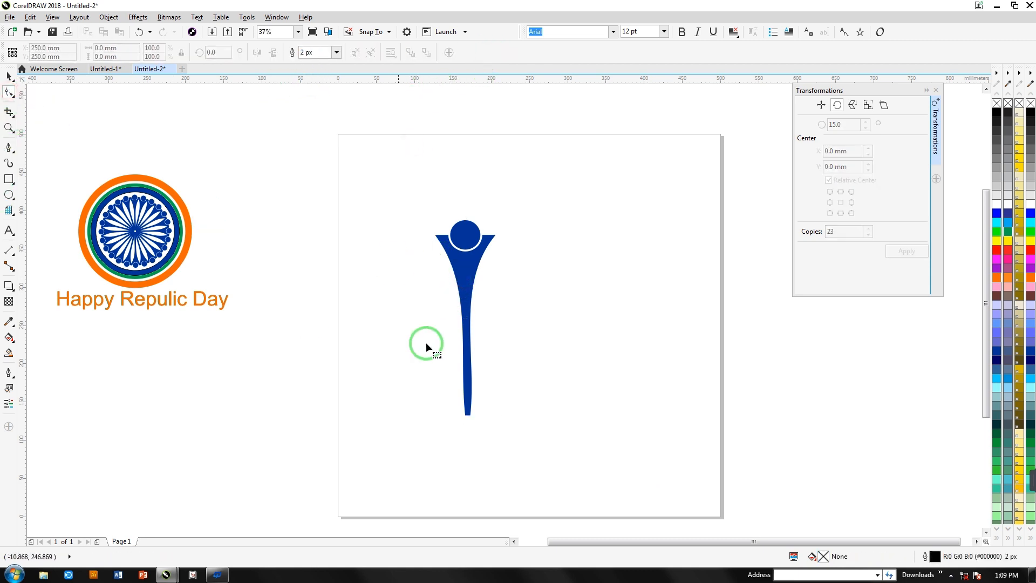
right_click(469, 345)
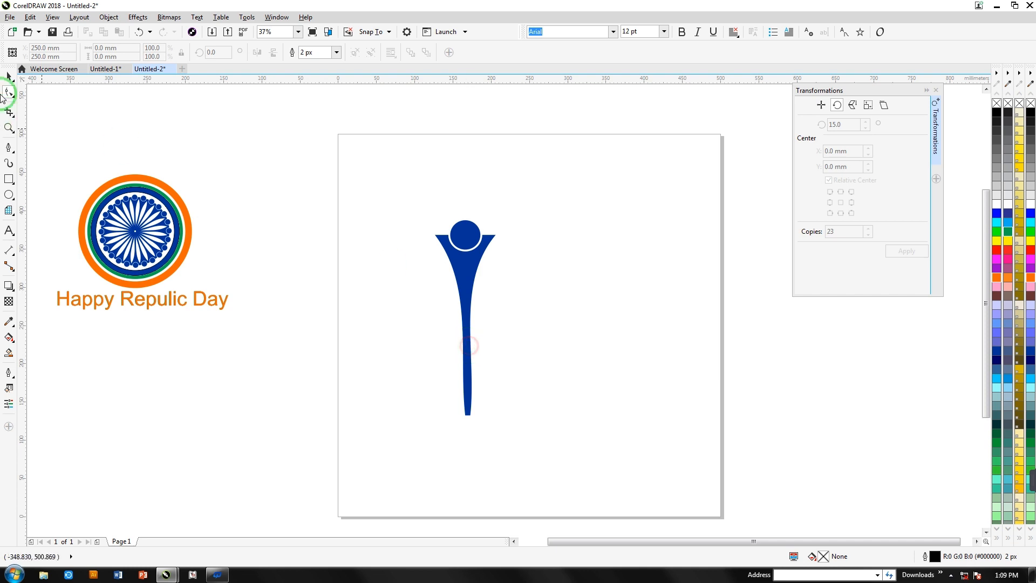
click(9, 77)
click(465, 283)
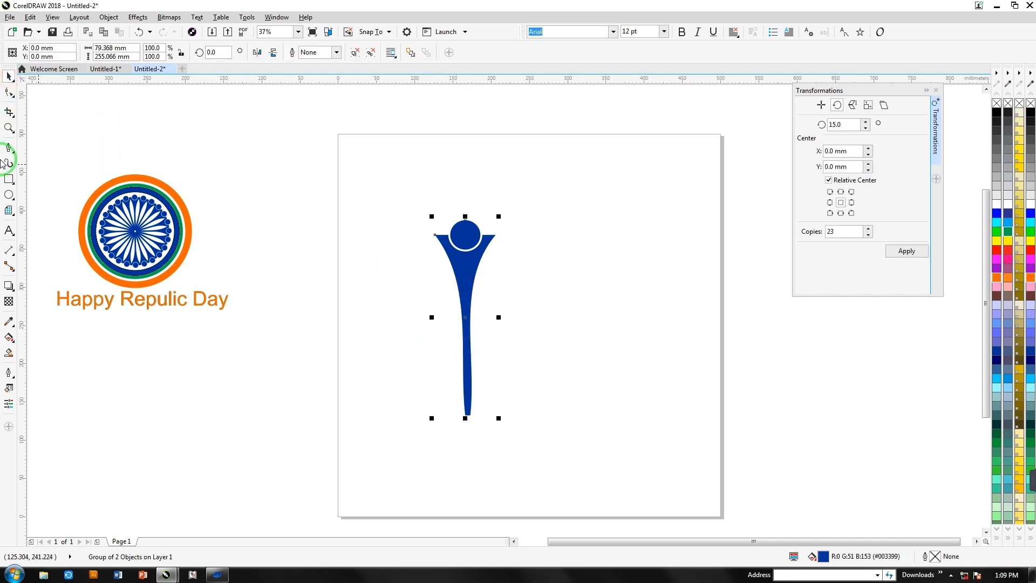
click(354, 52)
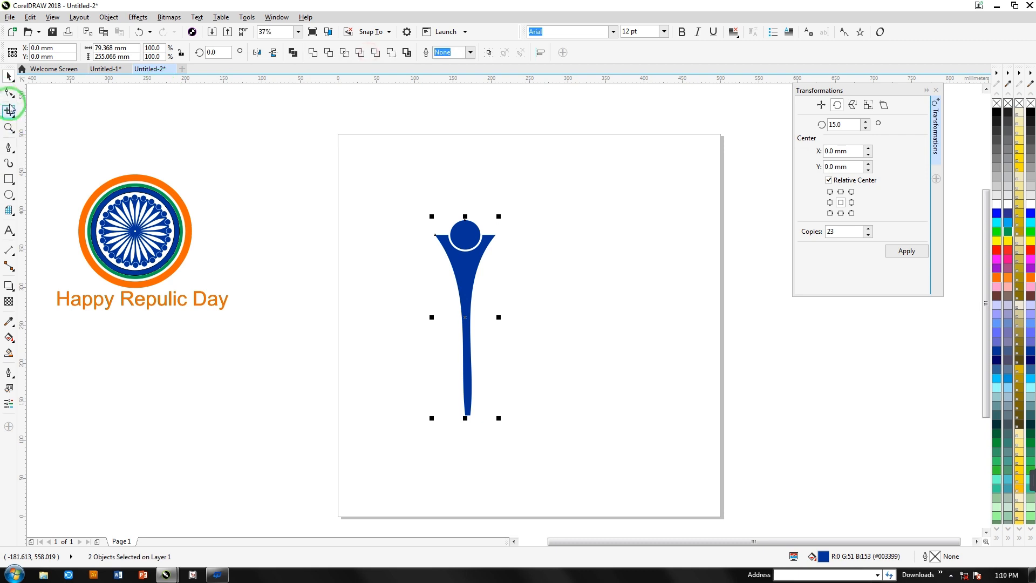
Add one curve node on each side of the large spoke's shaft, level with each other near its middle
click(45, 129)
click(10, 93)
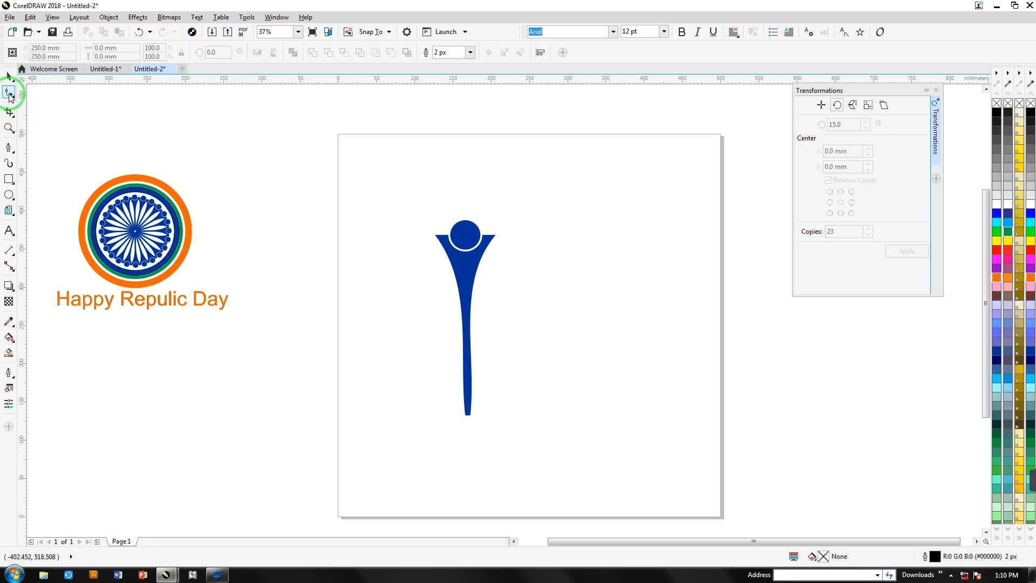
click(470, 334)
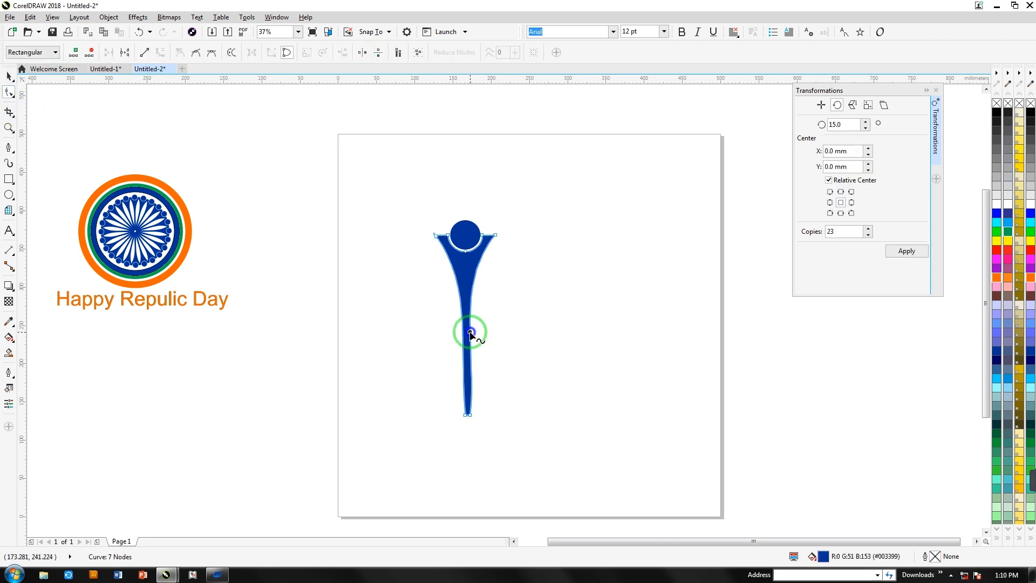
right_click(472, 331)
click(484, 340)
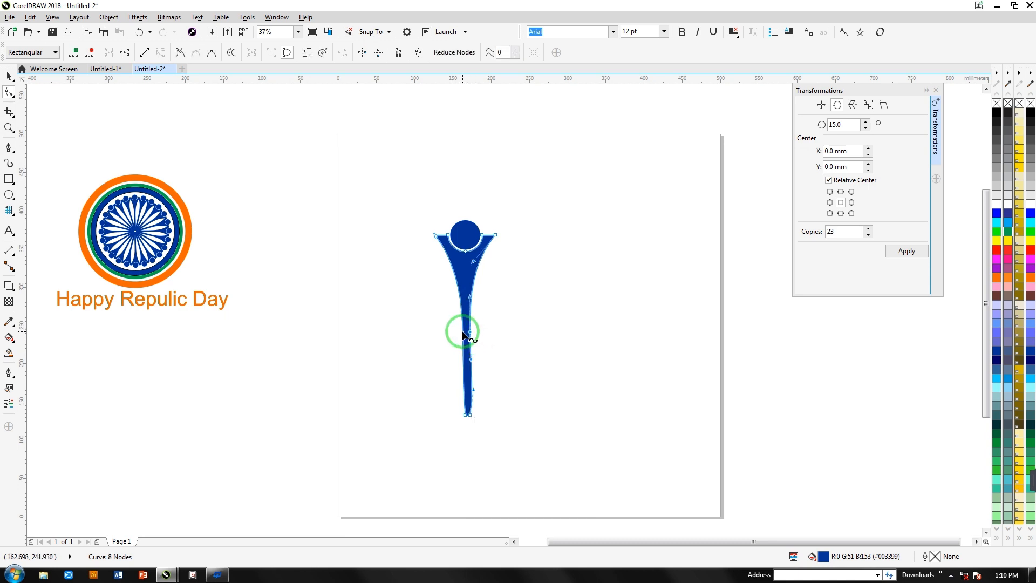
right_click(463, 334)
click(484, 340)
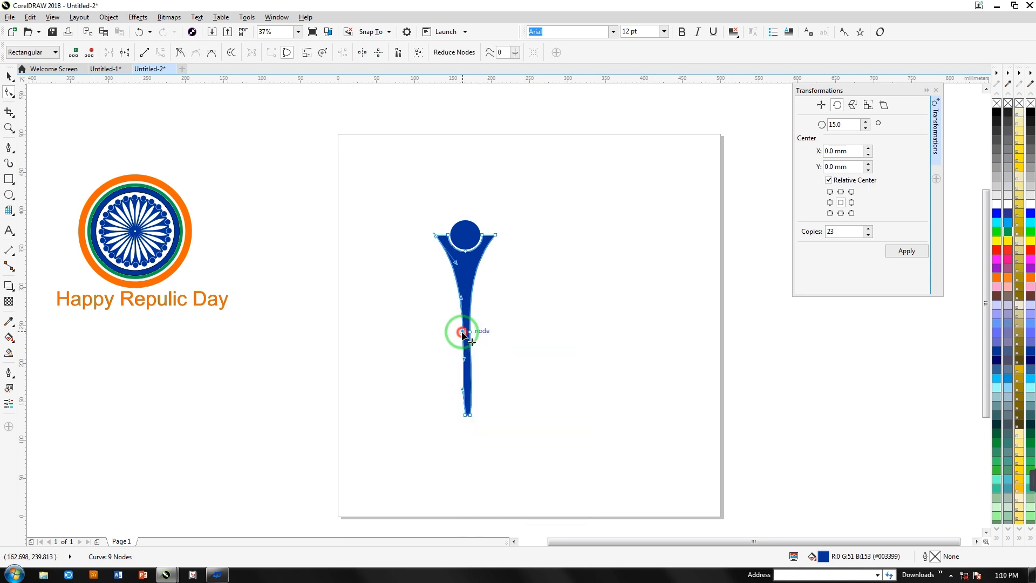
Pull the two added shaft nodes outward so the spoke bulges at its middle and tapers to the lower tip
drag(462, 333, 486, 330)
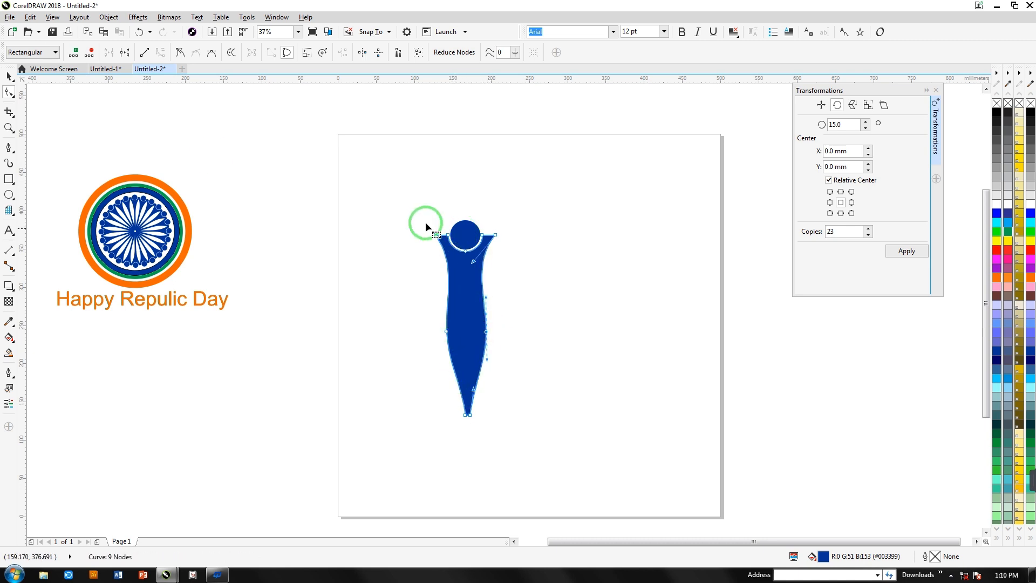
click(9, 78)
click(230, 173)
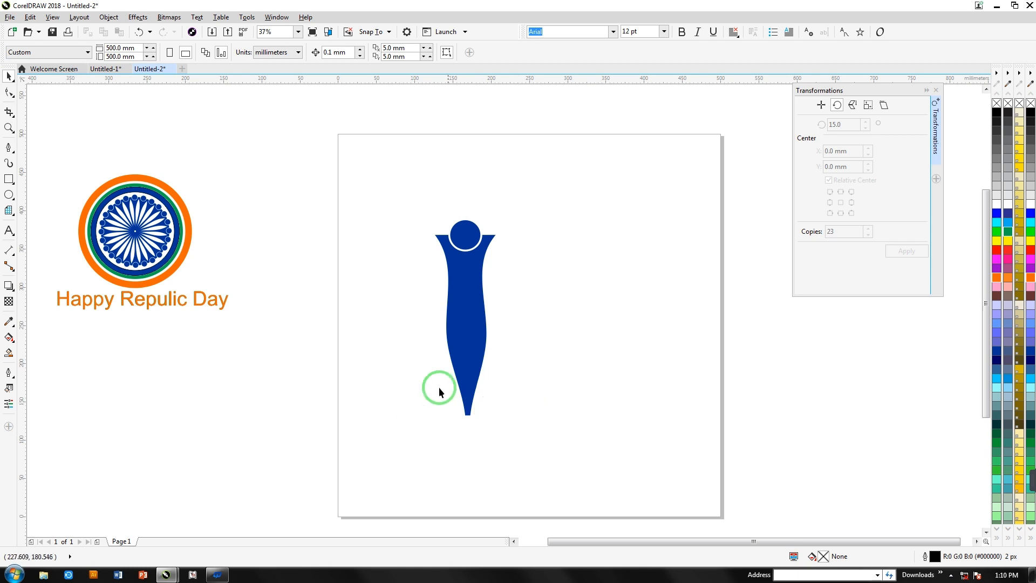
Adjust the curve handles of the large spoke's two middle nodes to narrow the shaft above them and broaden the lower part
click(447, 331)
click(9, 92)
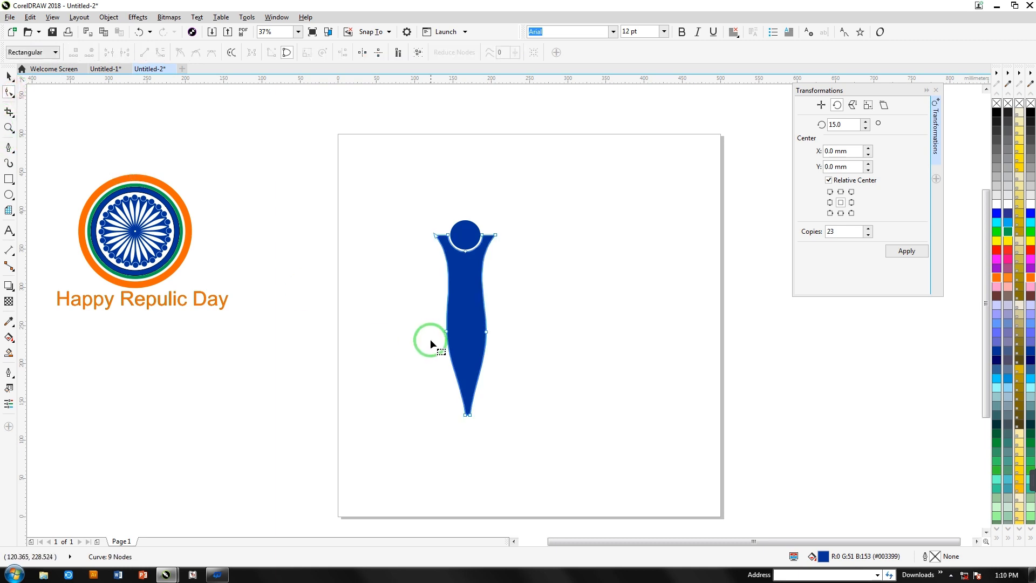
click(446, 331)
drag(445, 361, 465, 322)
click(487, 332)
drag(514, 344, 509, 335)
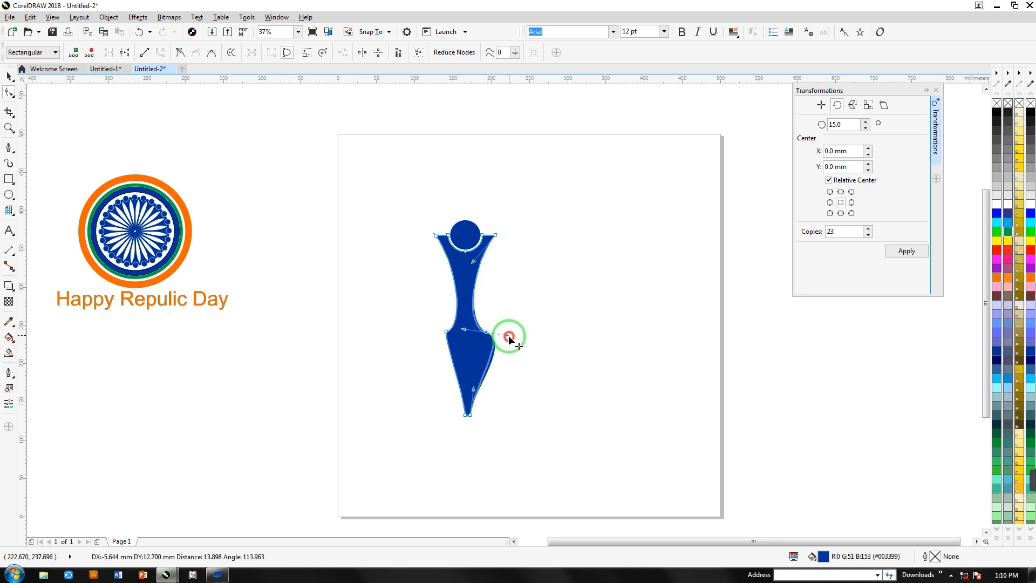
Refine the curves around the two middle nodes into a rounded leaf-shaped lower part and adjust the nodes at the spoke's tip
click(439, 333)
mouse_move(446, 334)
mouse_down()
mouse_move(445, 343)
mouse_move(448, 332)
mouse_up()
drag(446, 332, 443, 331)
click(486, 331)
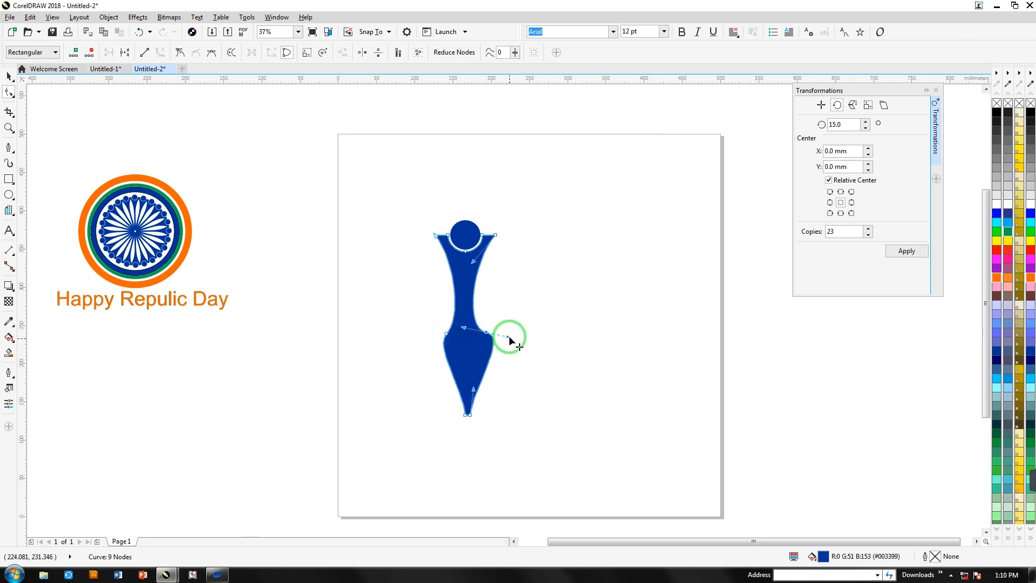
drag(510, 337, 462, 326)
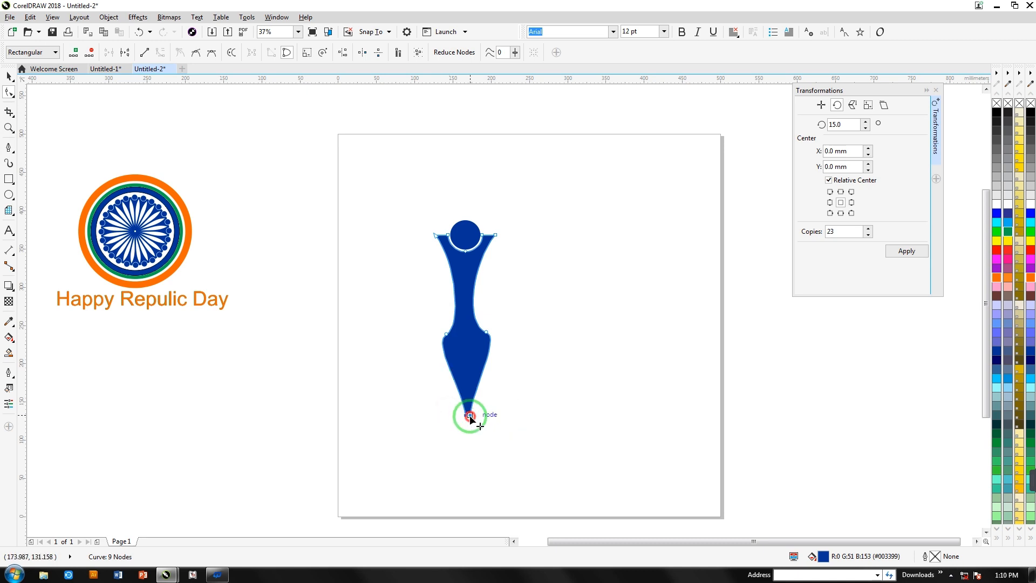
drag(470, 416, 467, 416)
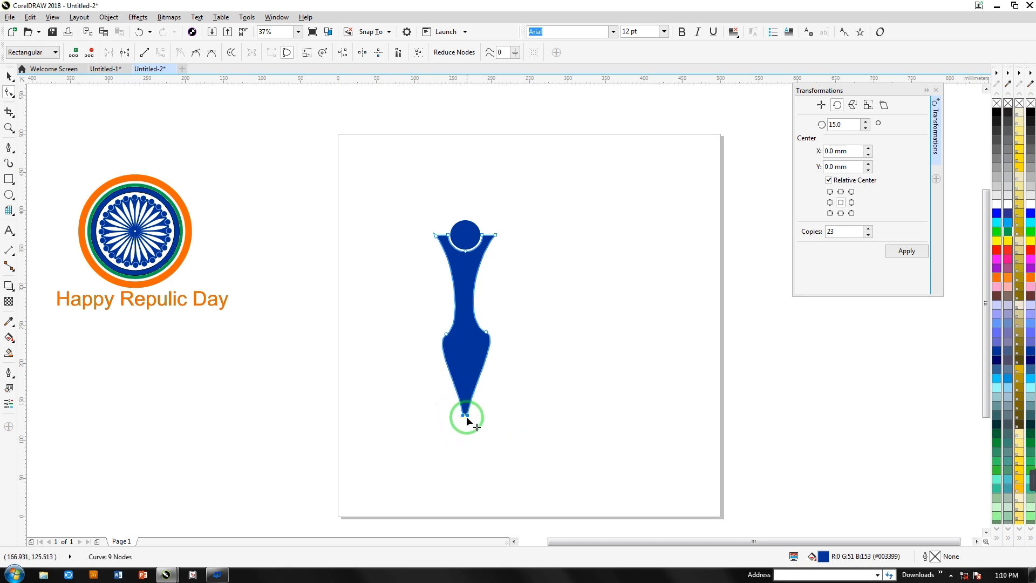
drag(464, 415, 467, 415)
click(8, 80)
click(173, 150)
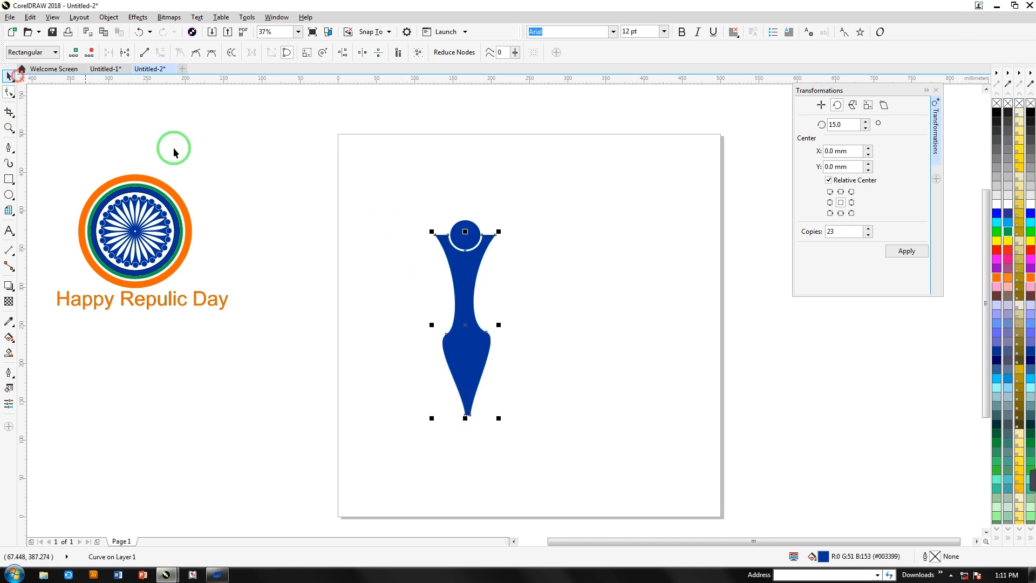
drag(373, 189, 510, 400)
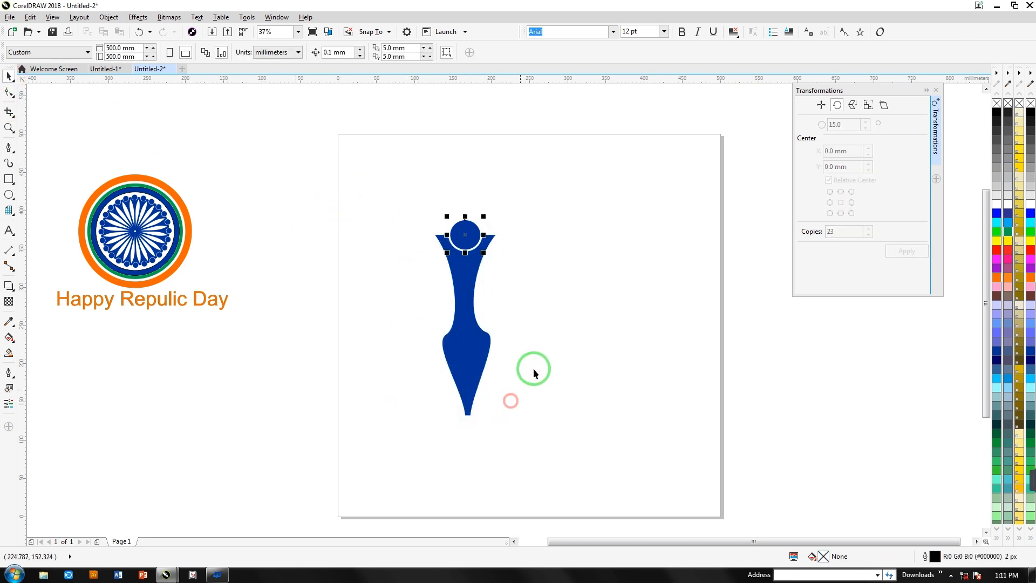
click(458, 319)
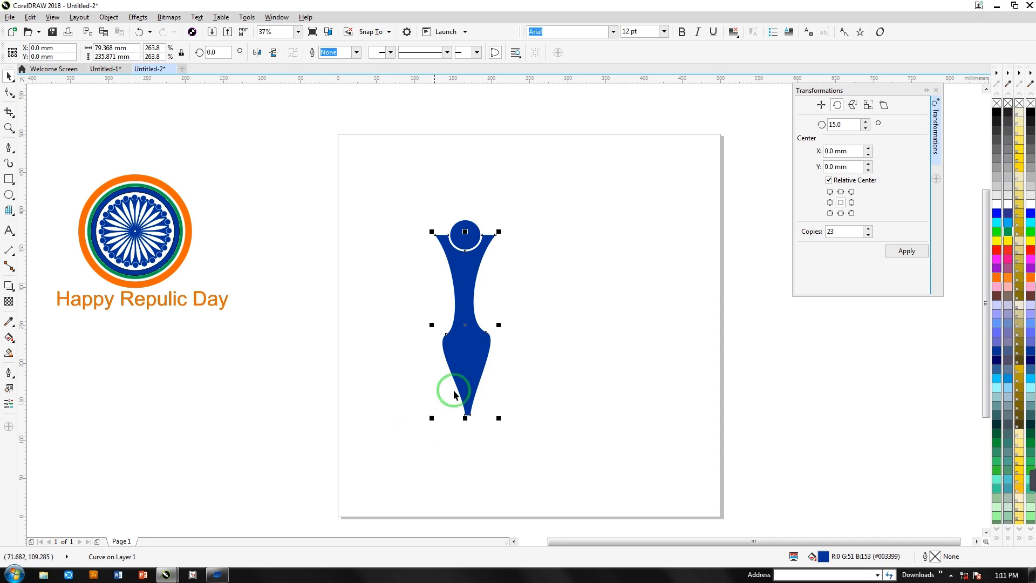
click(597, 353)
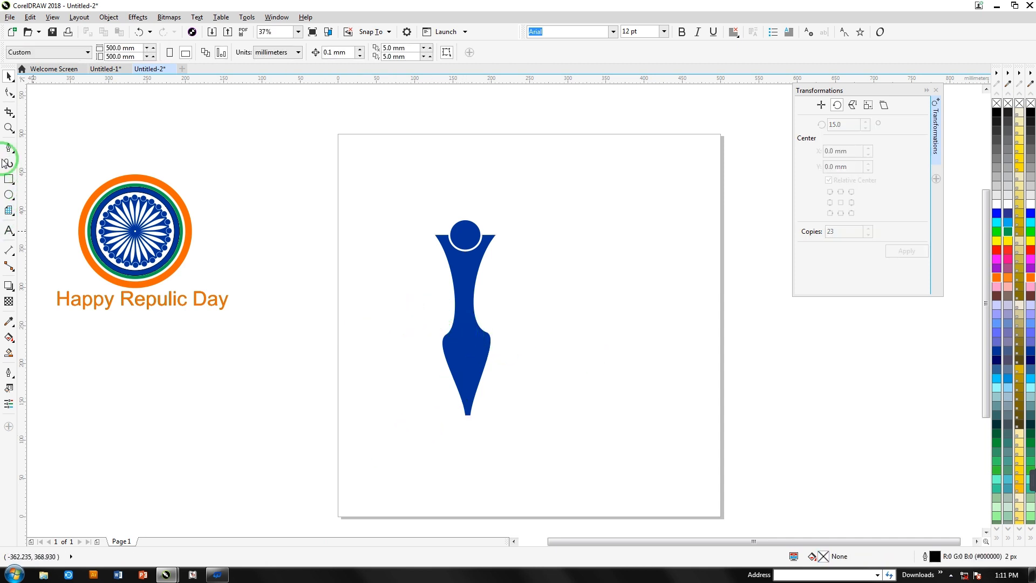
Draw an ellipse about 140 by 150 mm over the spoke's lower part and move it until it encloses the leaf shape
click(8, 194)
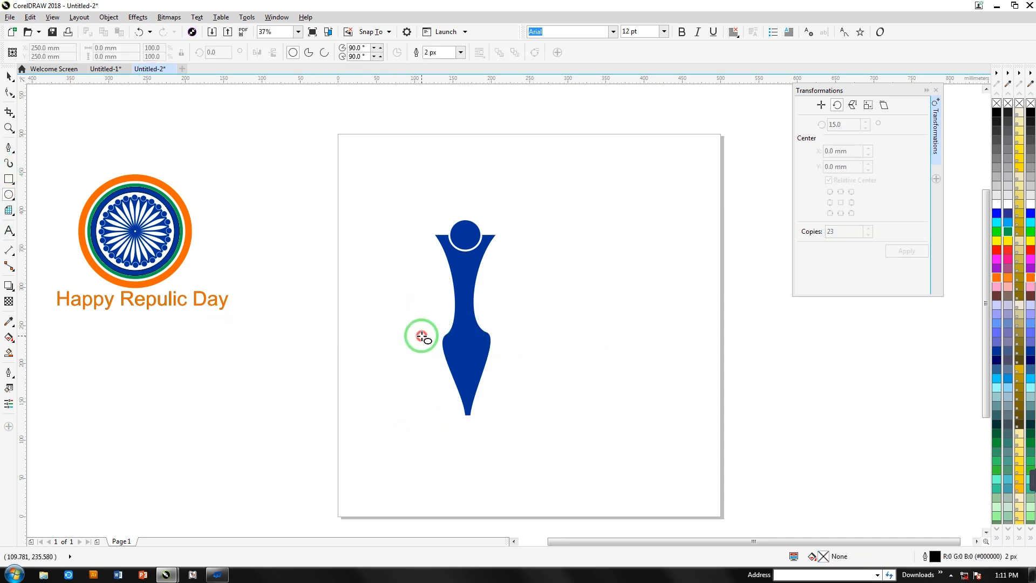
drag(421, 335, 527, 442)
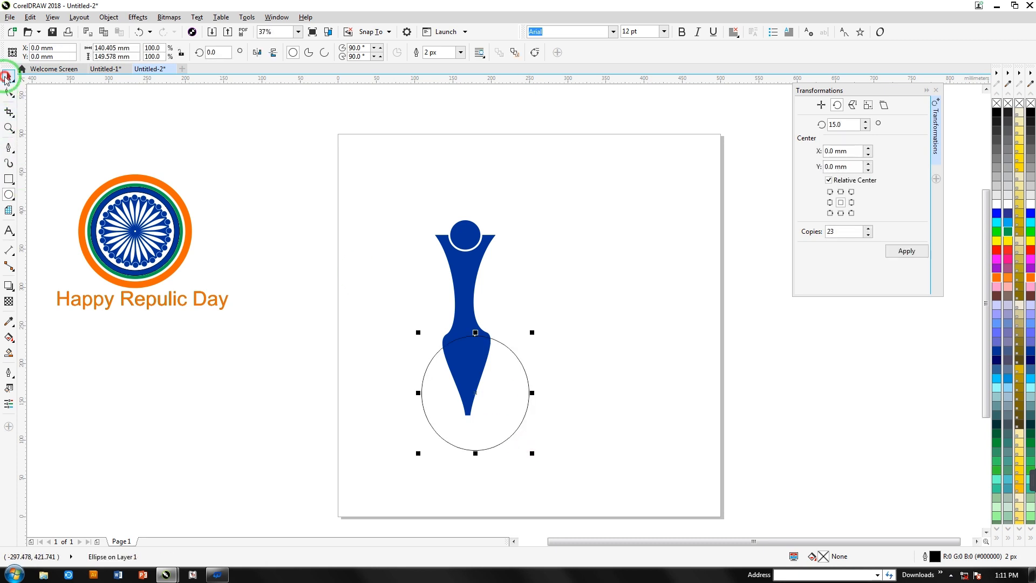
click(6, 77)
click(284, 339)
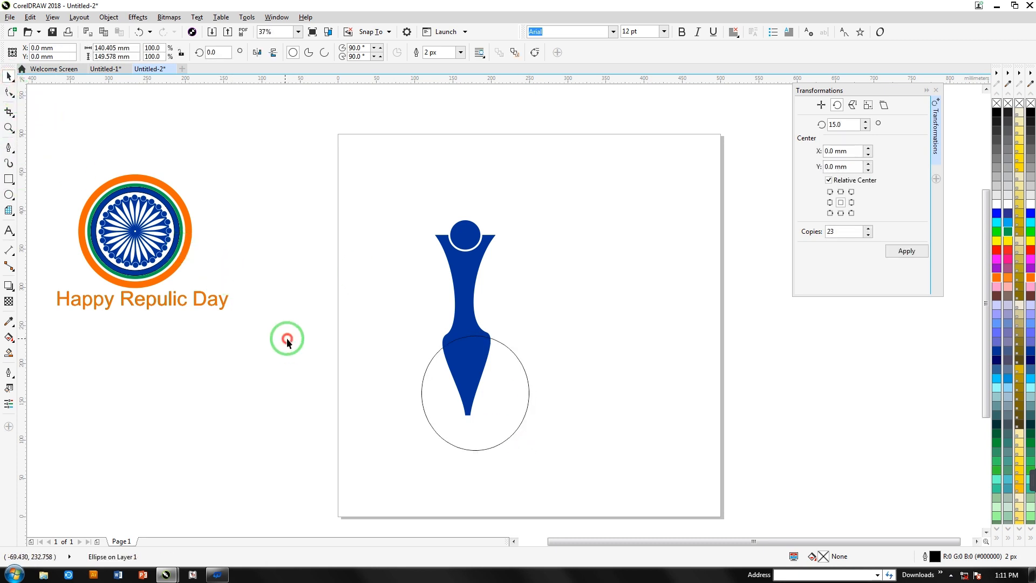
click(425, 417)
drag(418, 405, 414, 394)
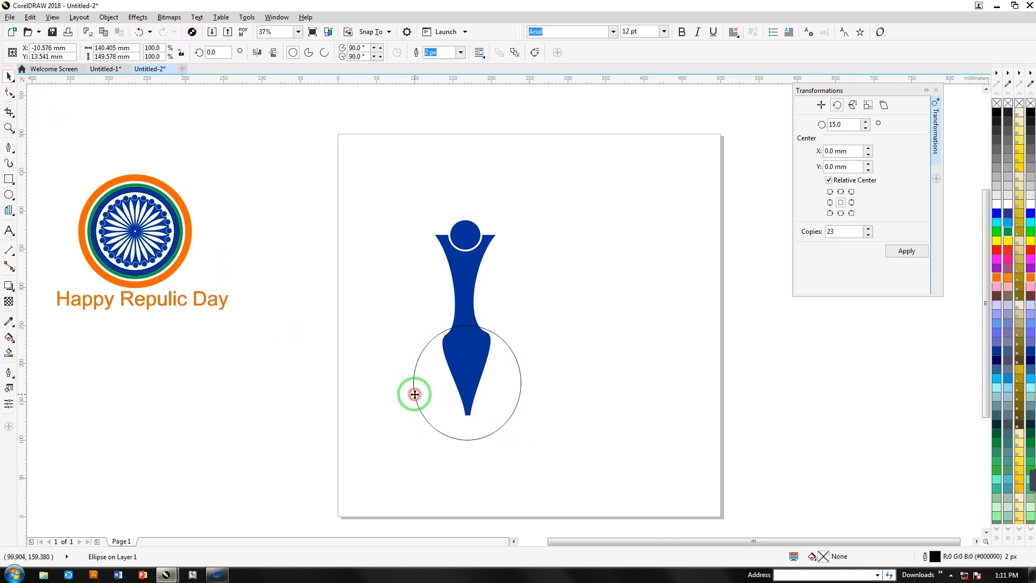
Intersect the ellipse with the spoke and fill the resulting lower leaf piece green
shift+click(462, 273)
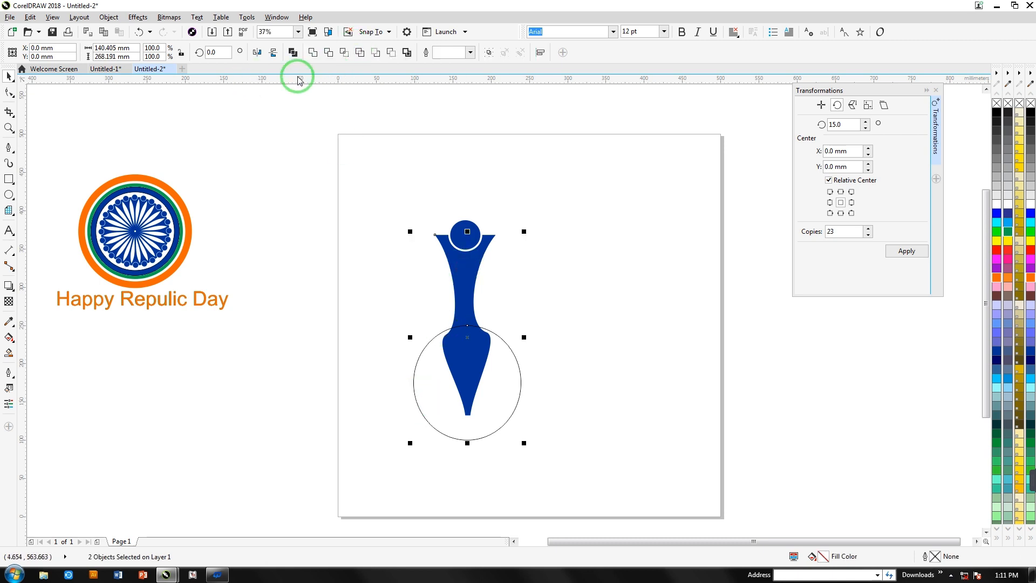
click(342, 55)
click(330, 336)
drag(421, 362, 429, 205)
click(467, 360)
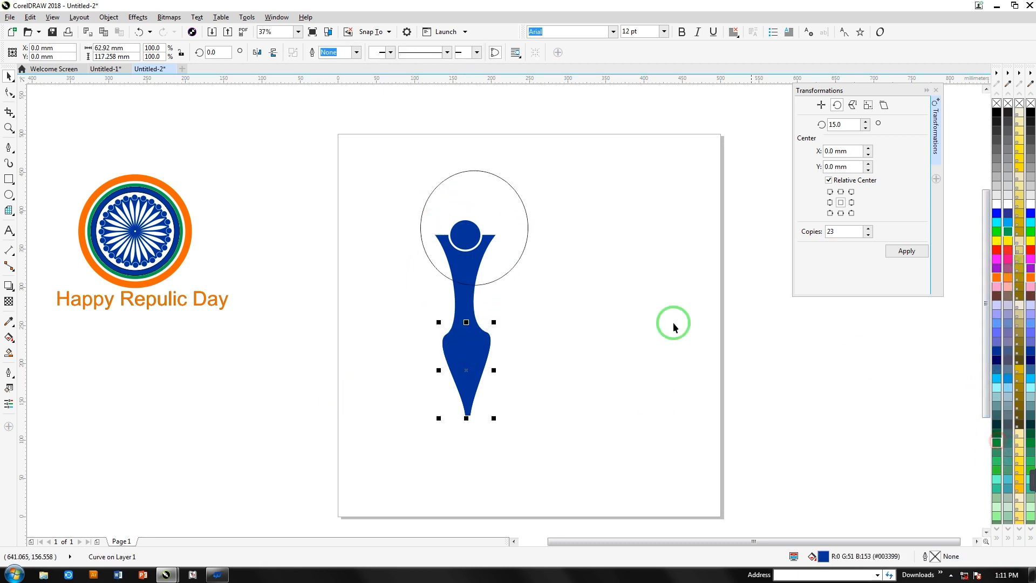
click(549, 299)
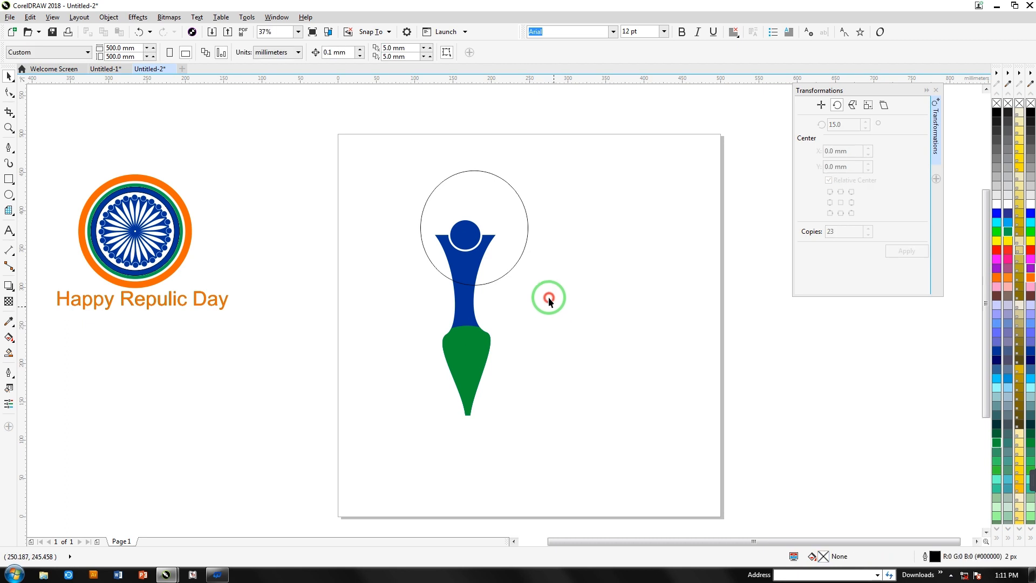
click(514, 262)
click(468, 300)
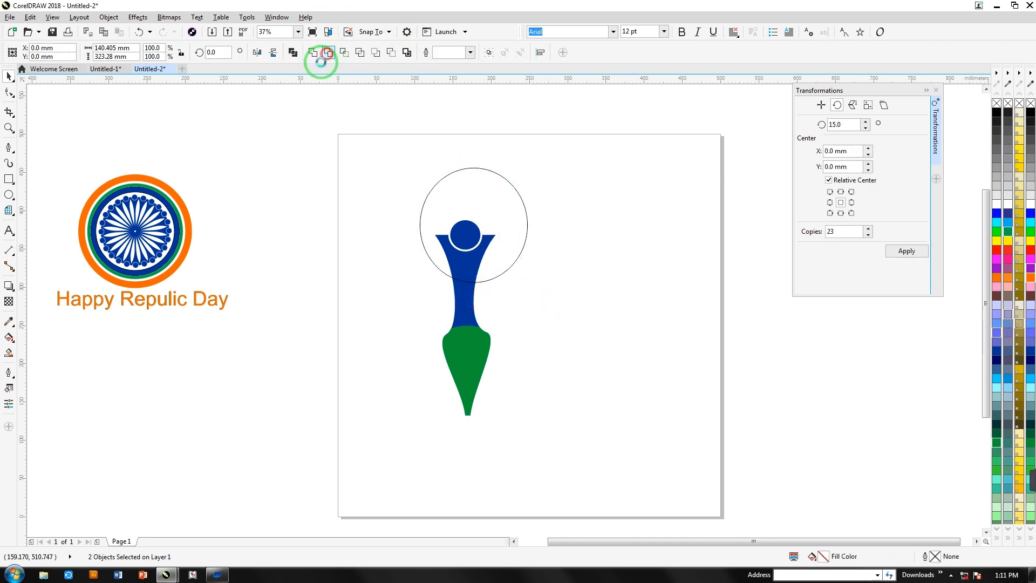
key(ctrl+z)
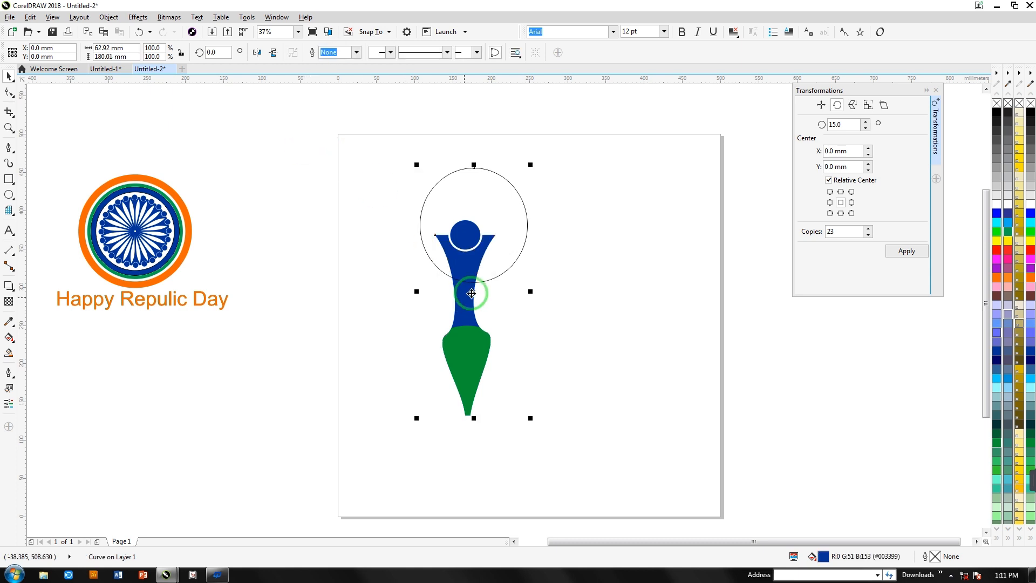
Intersect the ellipse, centred around the spoke's head, with the blue spoke, and move the ellipse aside to the page's right edge
drag(524, 245, 517, 243)
shift+click(463, 296)
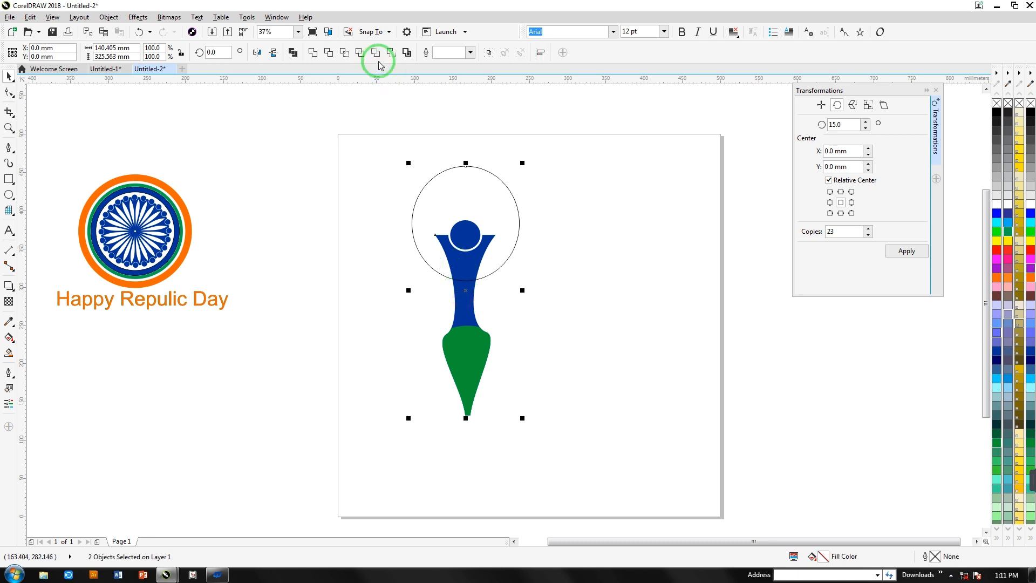
click(341, 53)
drag(488, 171, 688, 173)
Fill the original spoke shape white, and fill the separated upper piece and its circle orange
click(468, 304)
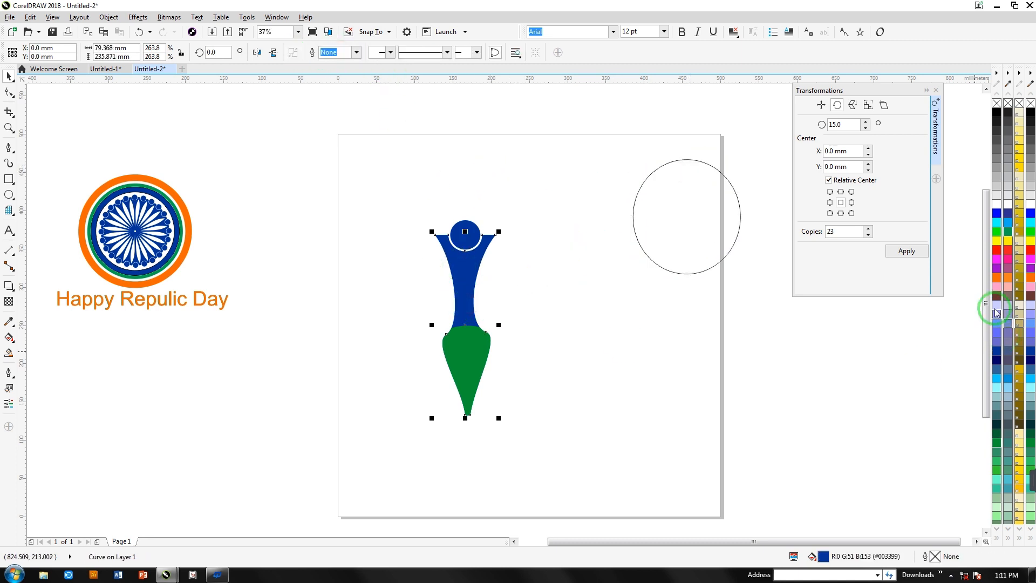
click(996, 205)
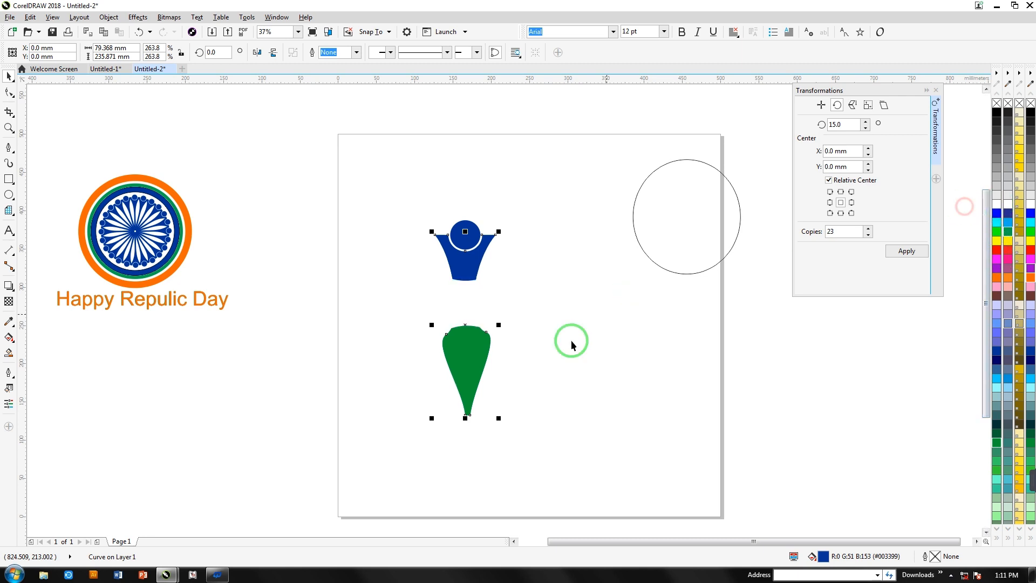
click(556, 343)
click(463, 264)
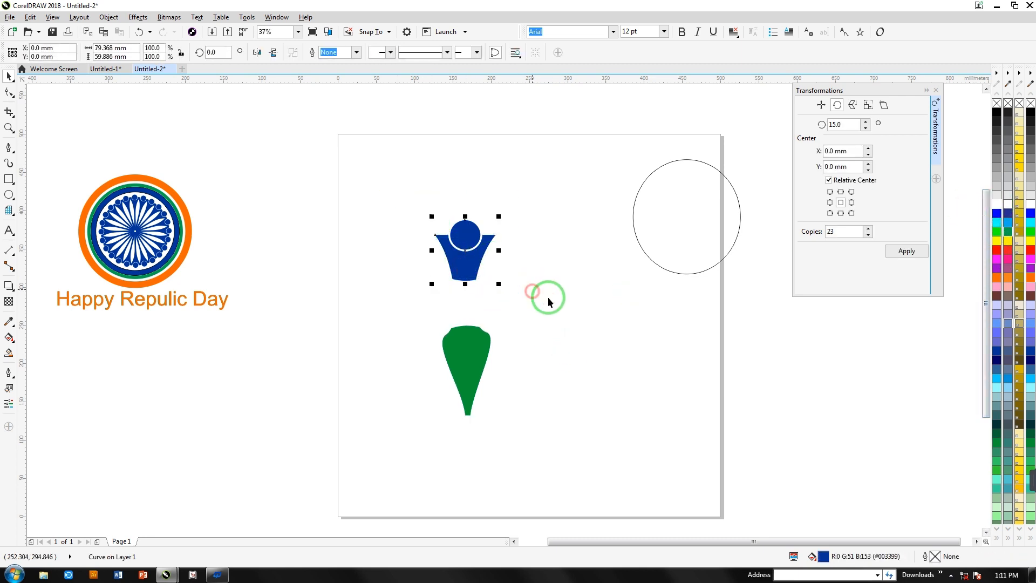
shift+click(545, 294)
click(996, 276)
click(610, 369)
Group all four spoke parts and move the group up to the top edge of the page
drag(363, 176, 528, 452)
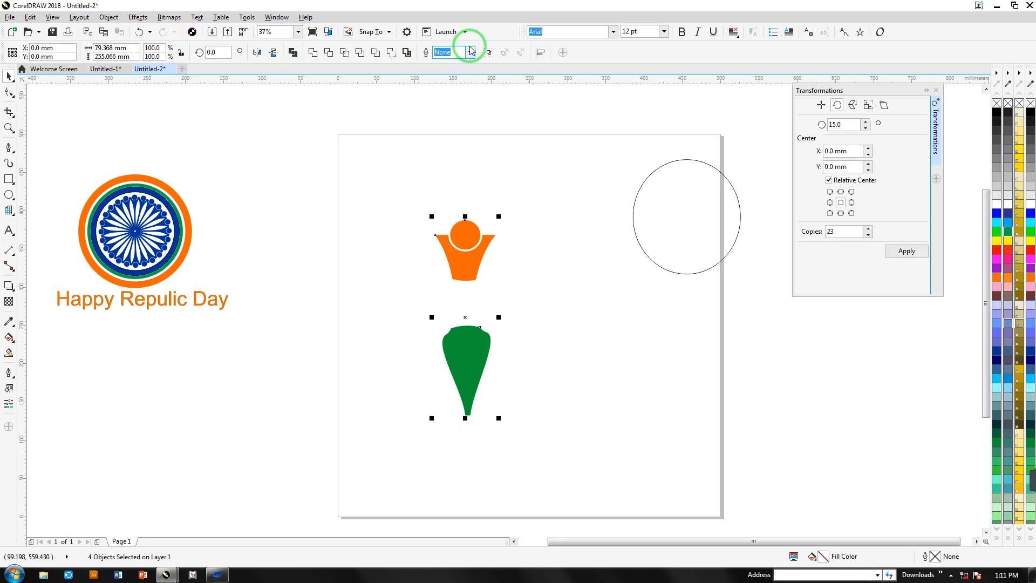
click(488, 52)
key(ctrl+g)
drag(465, 260, 458, 176)
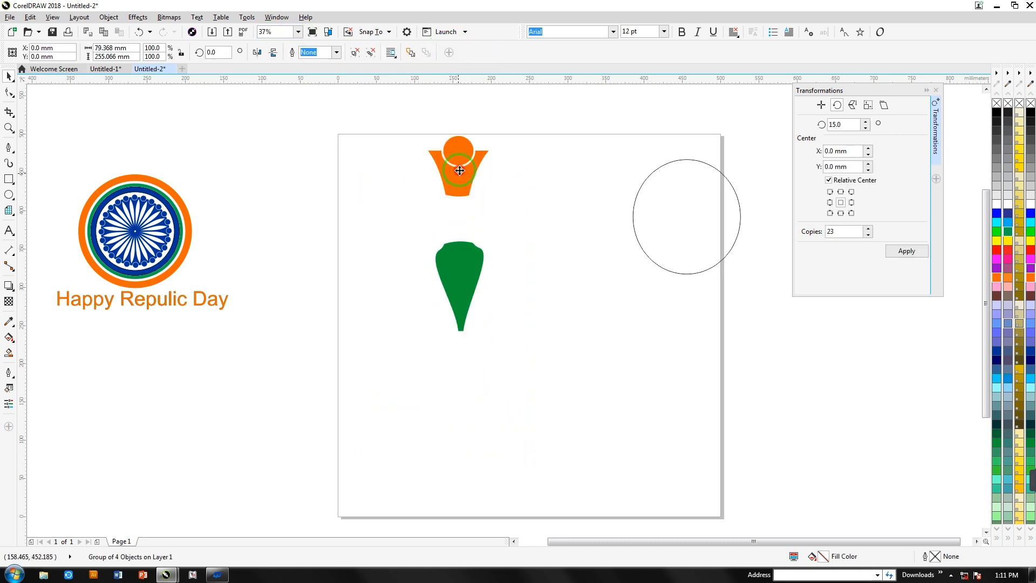
Set the group's rotation centre just below the green tip and create 23 rotated copies at 15-degree intervals
click(458, 176)
drag(458, 234, 460, 357)
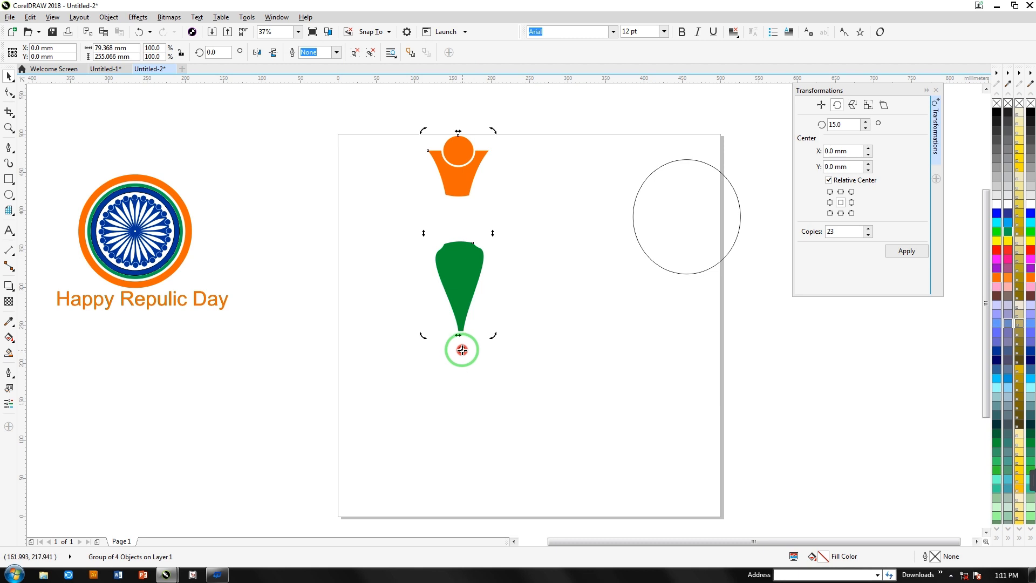
click(906, 251)
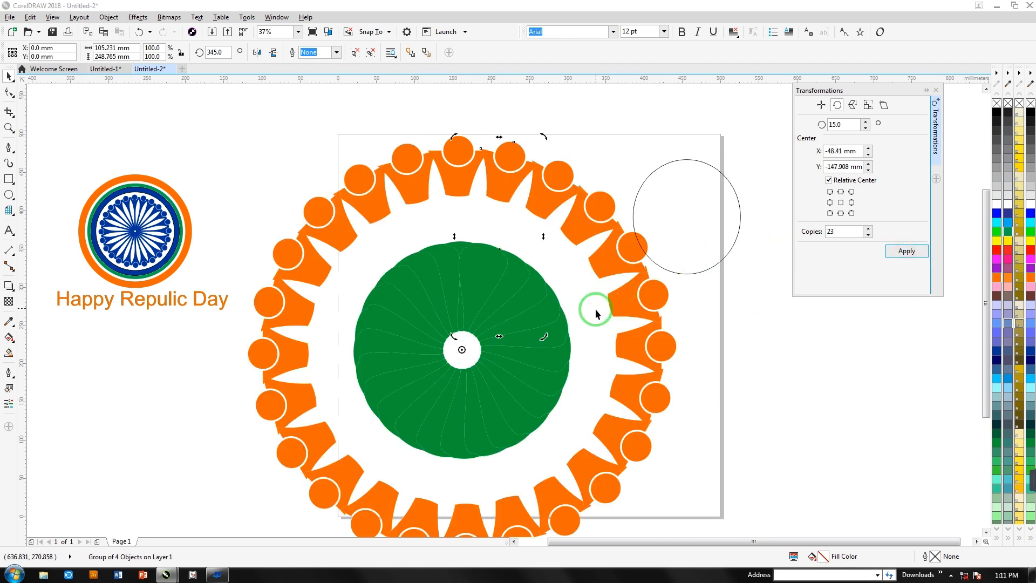
Delete the spare ellipse and group all the spokes of the orange and green wheel
click(689, 275)
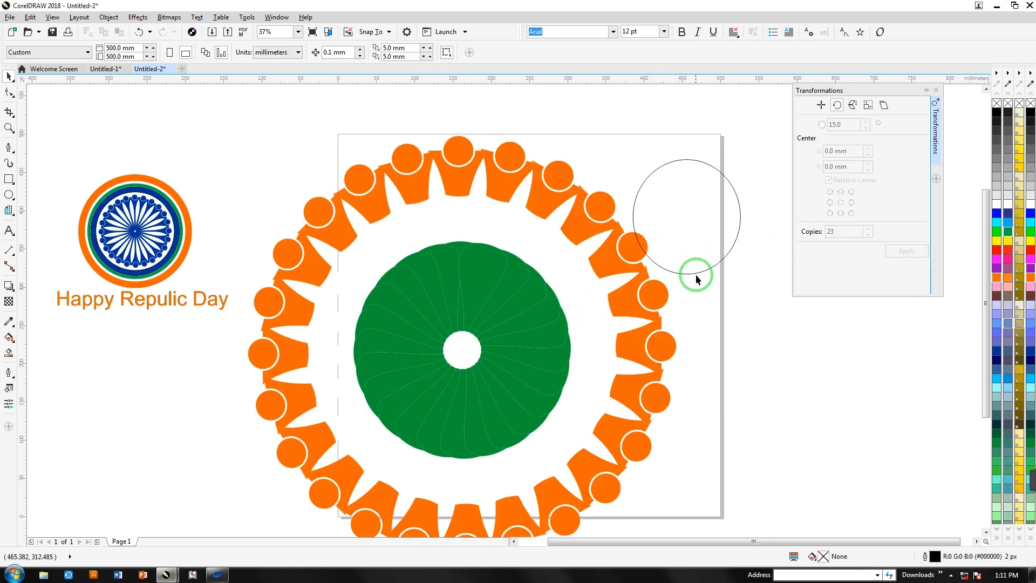
click(695, 274)
key(Delete)
scroll(663, 261, down, 2)
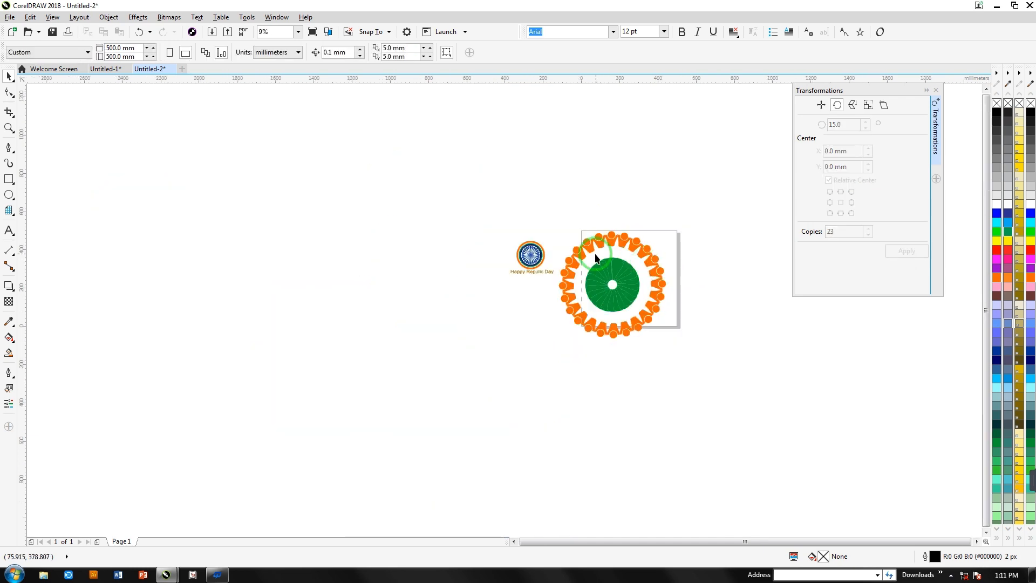
drag(558, 368, 555, 370)
drag(672, 345, 579, 270)
key(ctrl+g)
Enlarge the greeting emblem to about 335% and place it with the orange-green wheel side by side left of the page
drag(466, 215, 640, 306)
drag(507, 292, 37, 402)
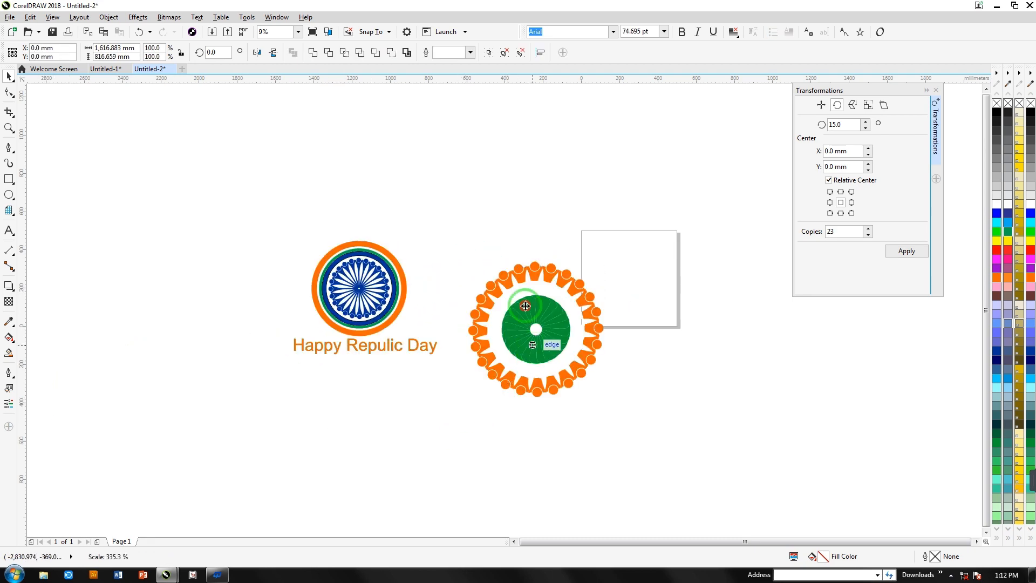
key(p)
click(388, 359)
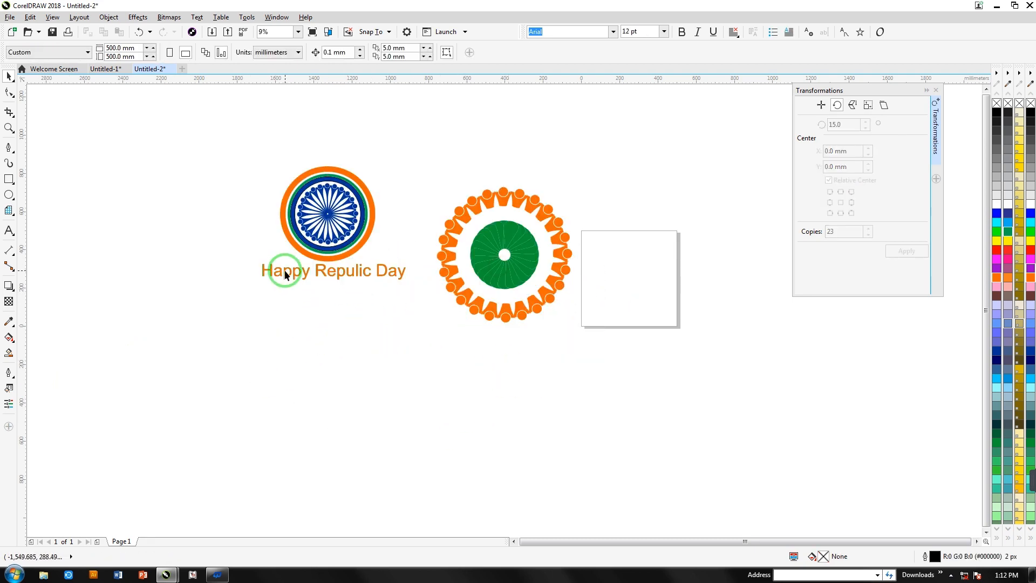
Add the text "National day" and enlarge it to about 1450 mm wide beneath the orange-green wheel
click(8, 231)
click(482, 393)
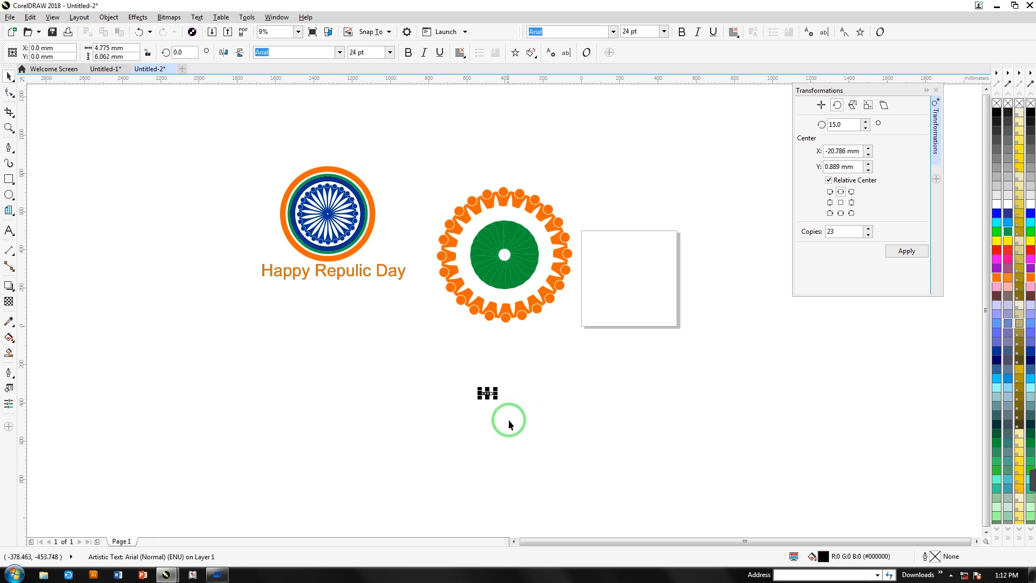
drag(495, 397, 764, 525)
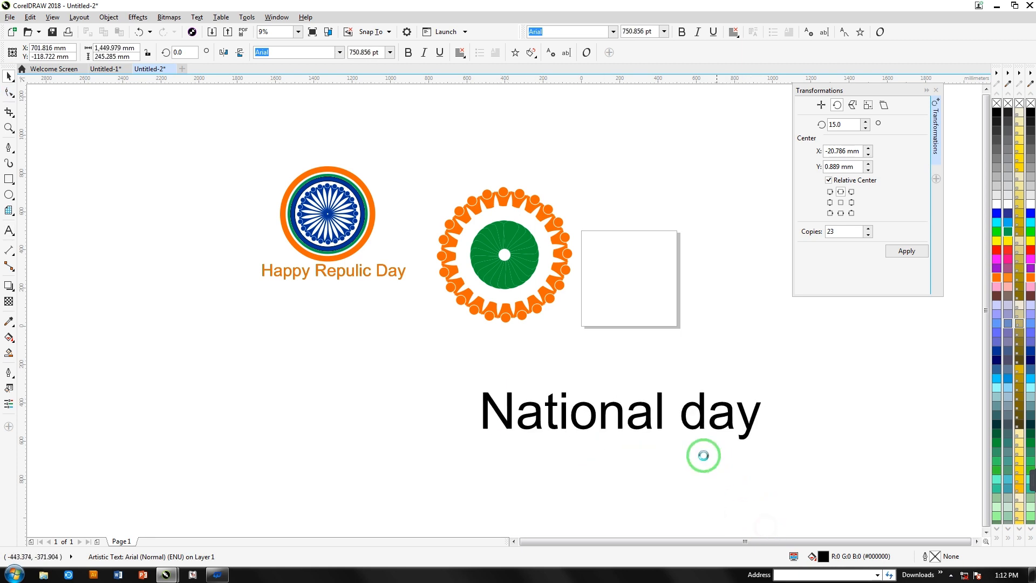
drag(621, 412, 532, 356)
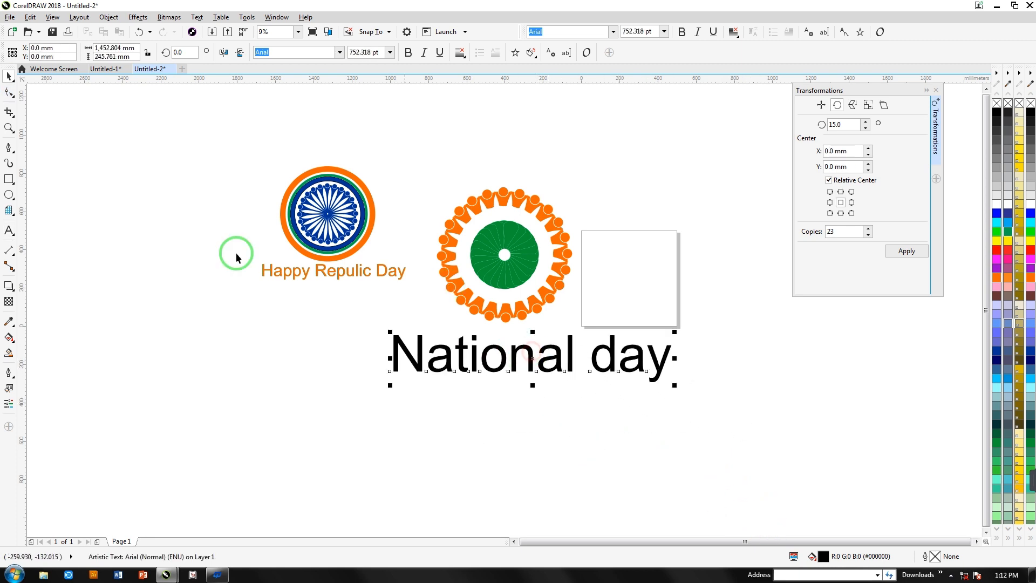
Change the "National day" caption's font to Bodoni MT Bold after trying NSimSun
click(339, 52)
click(331, 60)
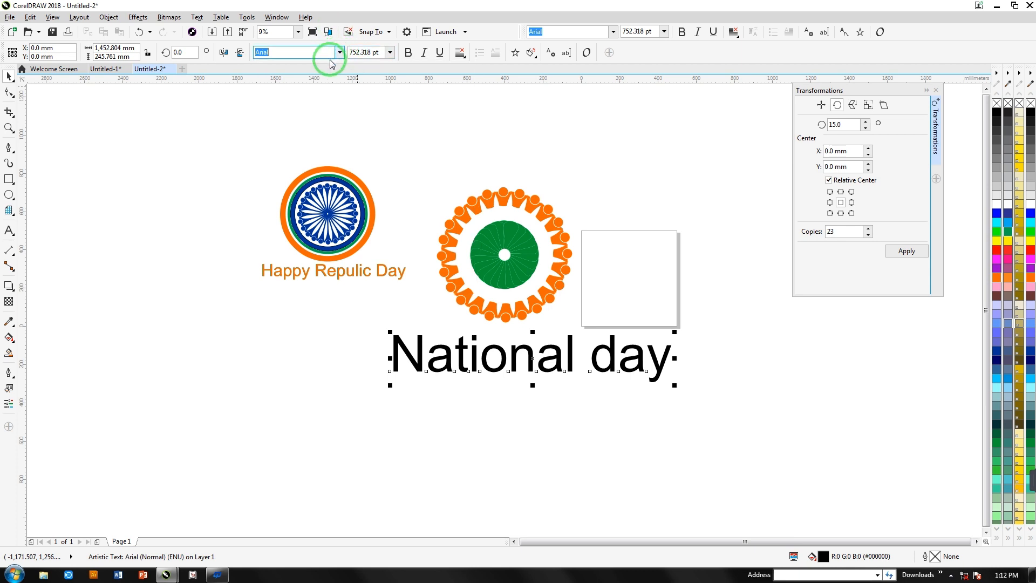
click(339, 52)
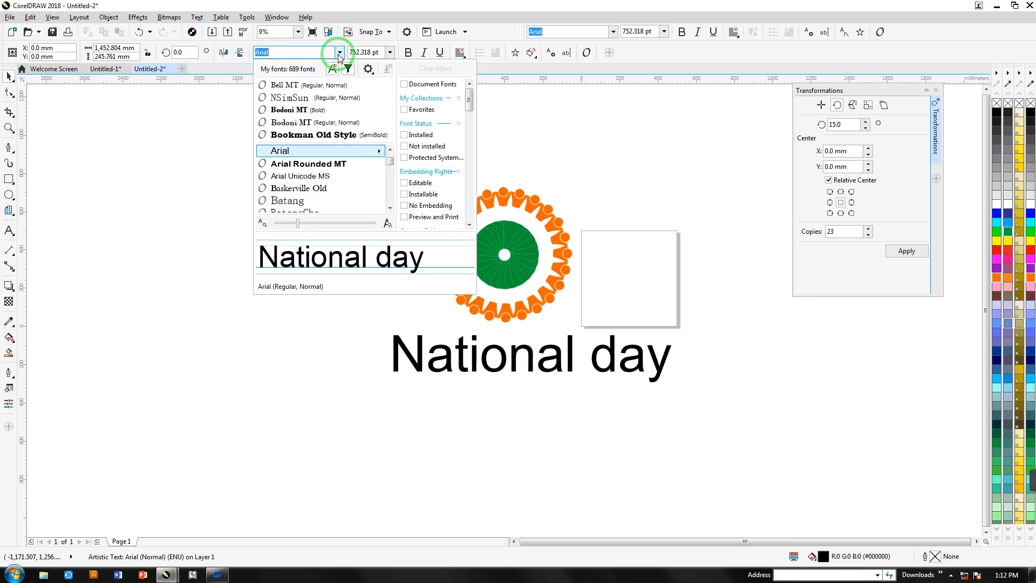
click(292, 98)
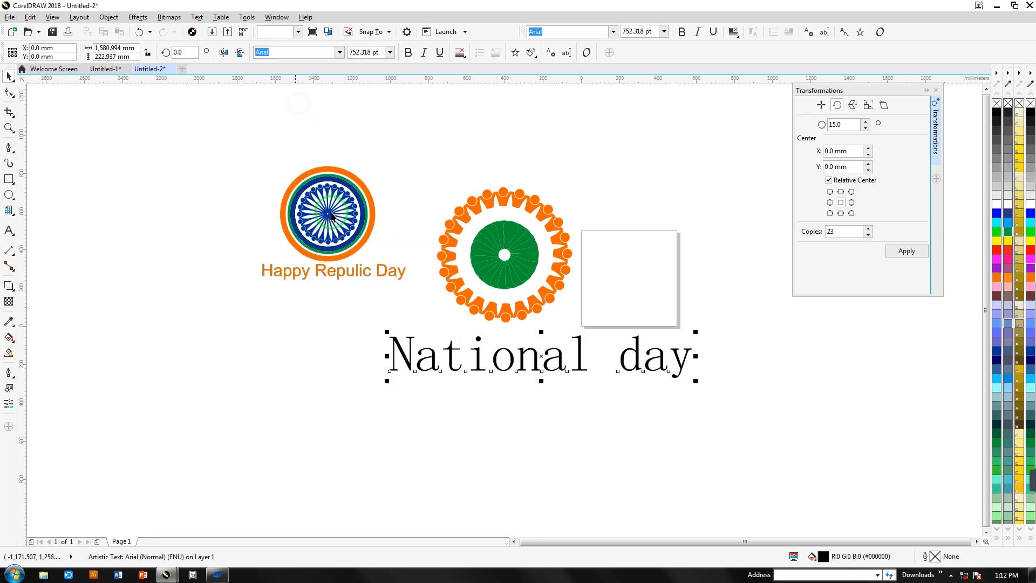
click(338, 53)
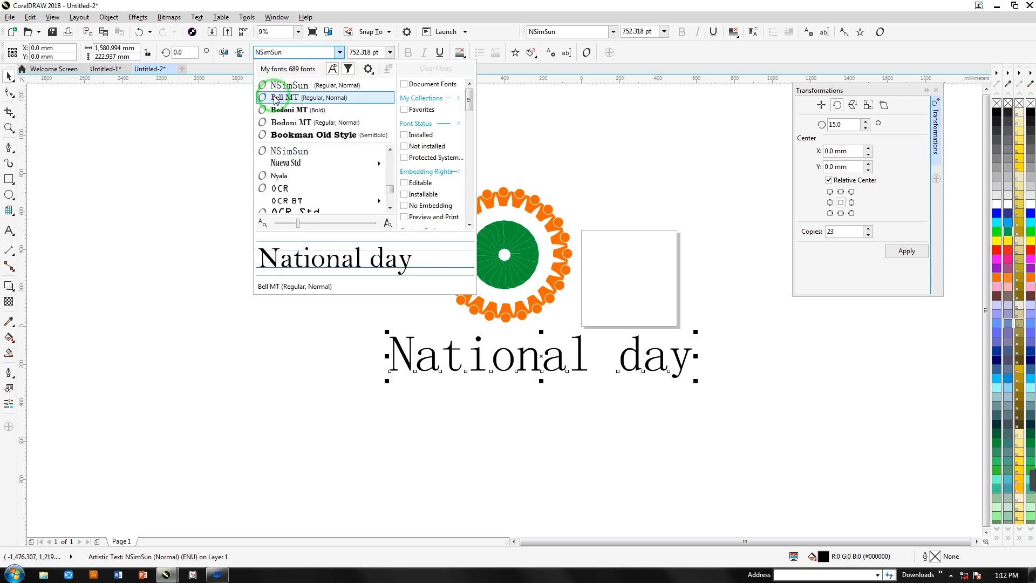
click(276, 115)
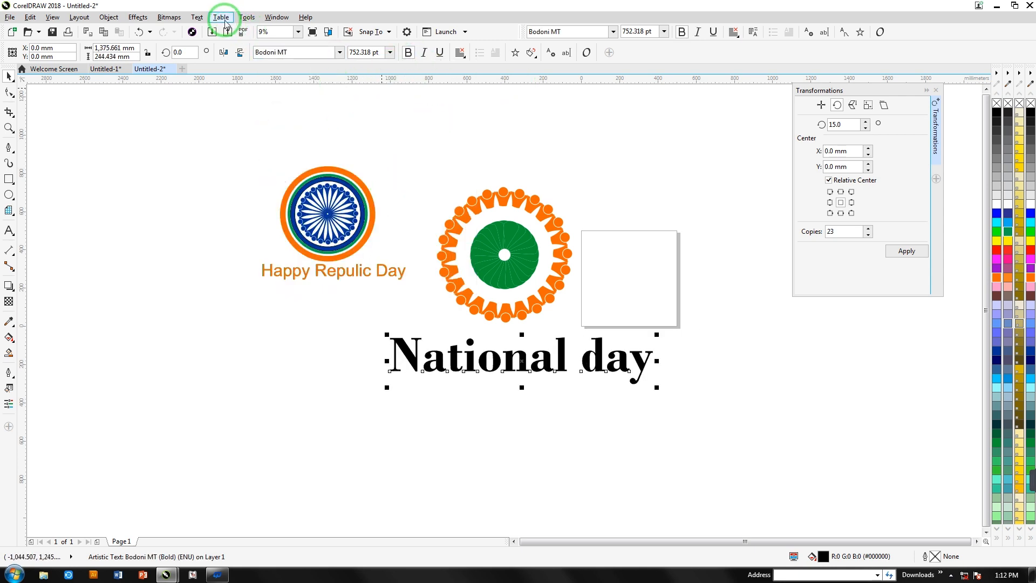
Convert the caption to title case and resize it to about 1430 by 210 mm directly beneath the orange-green wheel
click(198, 17)
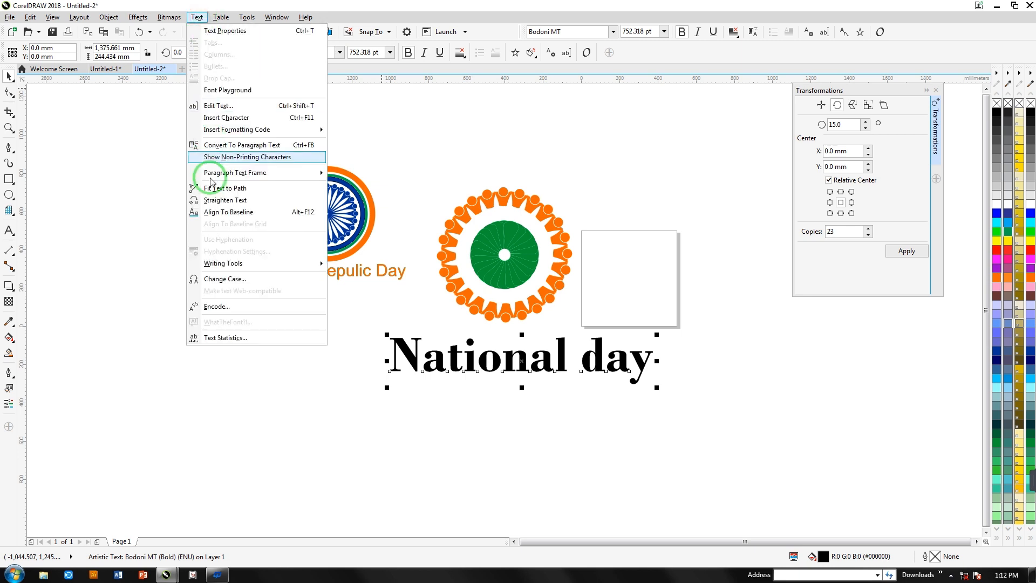
click(229, 279)
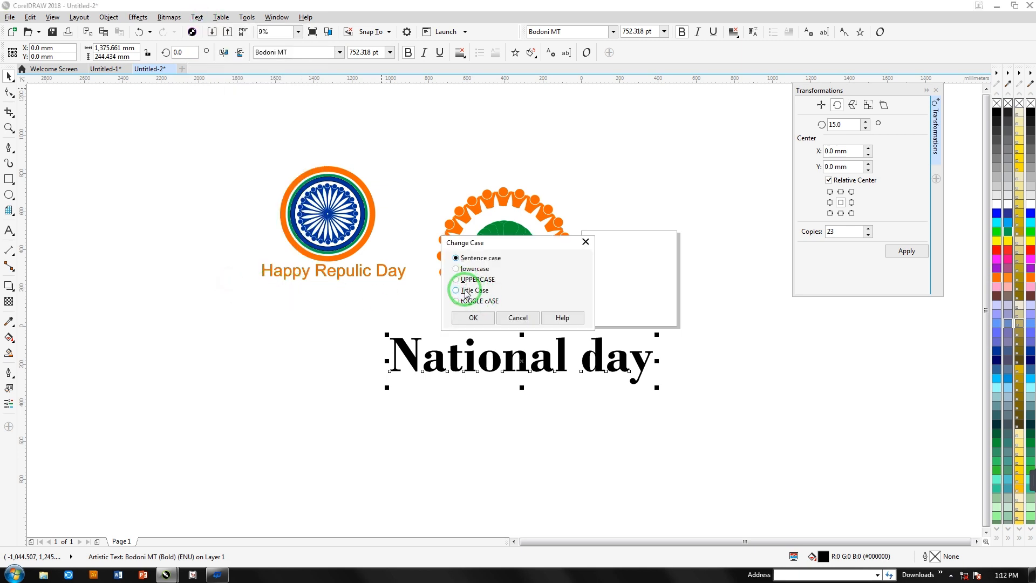
click(465, 292)
click(473, 317)
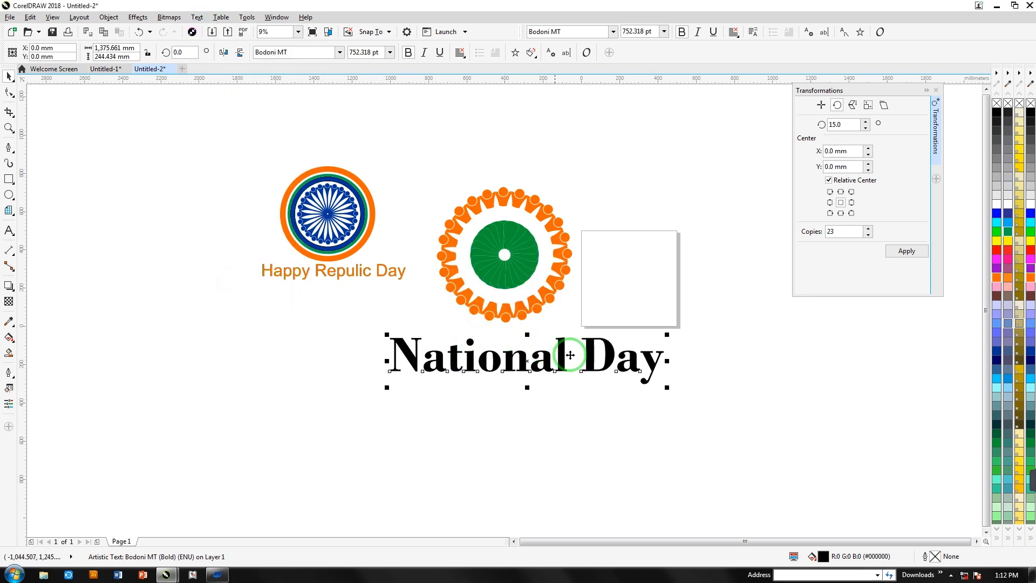
drag(527, 388, 513, 352)
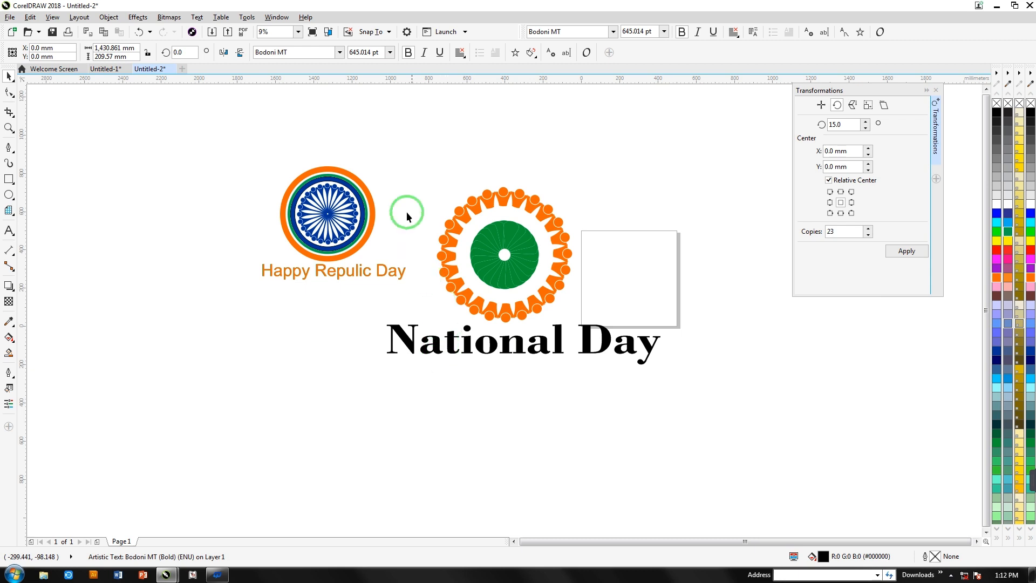
Move both emblems and their captions together about 273 mm to the right and 43 mm up
drag(389, 143, 712, 342)
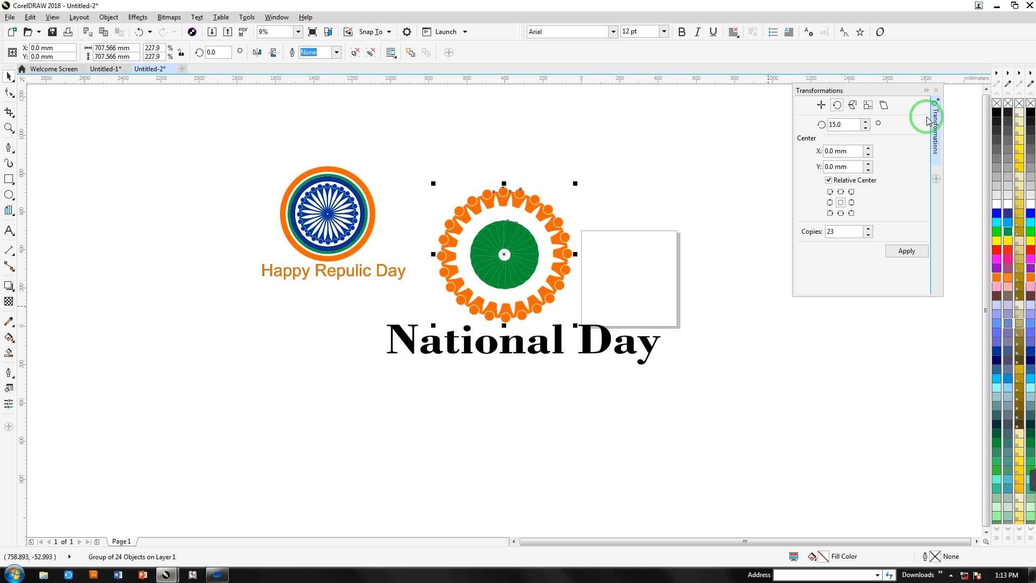
drag(140, 123, 727, 405)
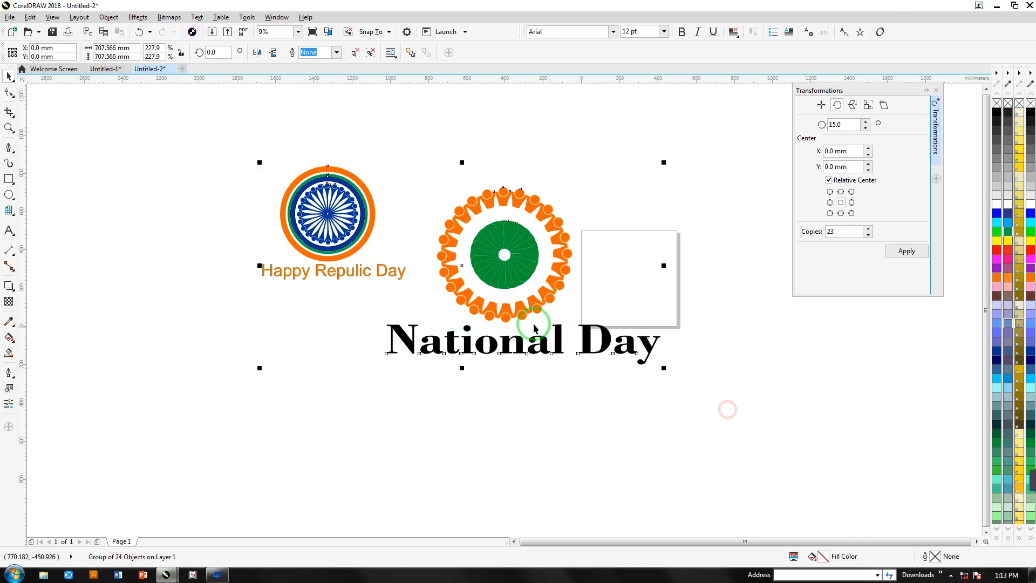
drag(498, 319, 551, 310)
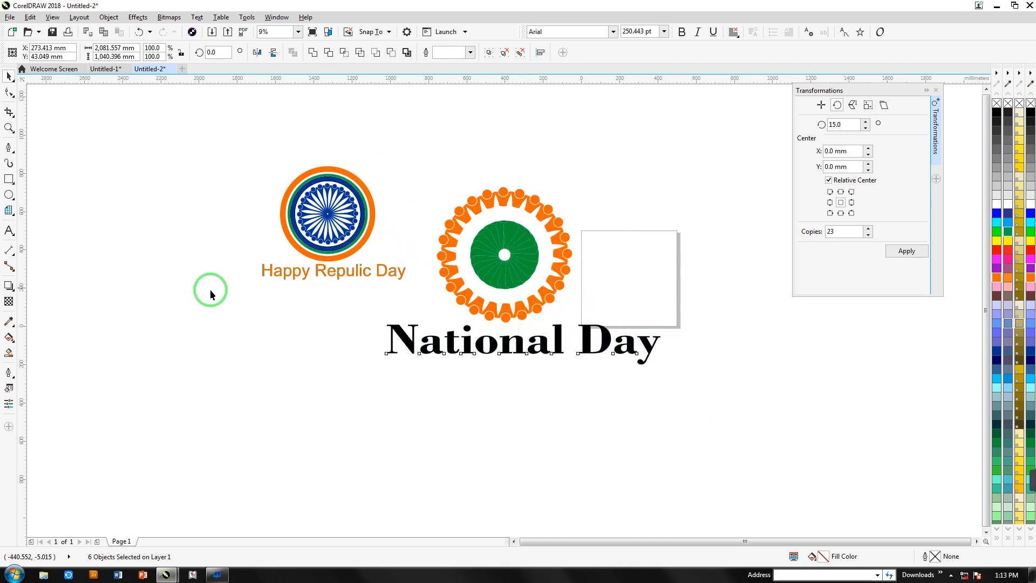
Draw a closed teardrop petal about 494 by 456 mm with the Pen tool, below and left of the greeting emblem, its tip pointing lower right
click(9, 146)
click(40, 169)
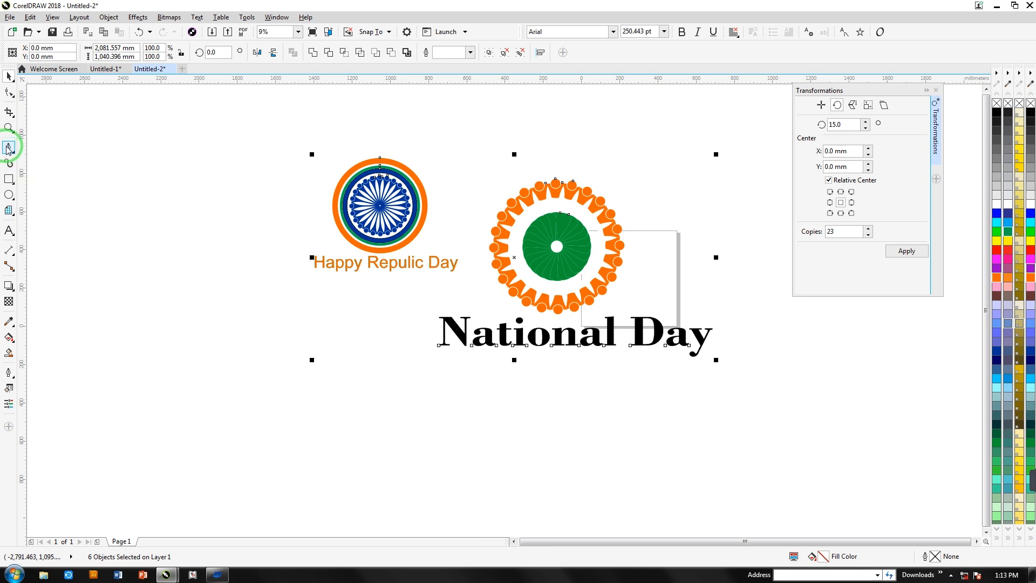
click(8, 147)
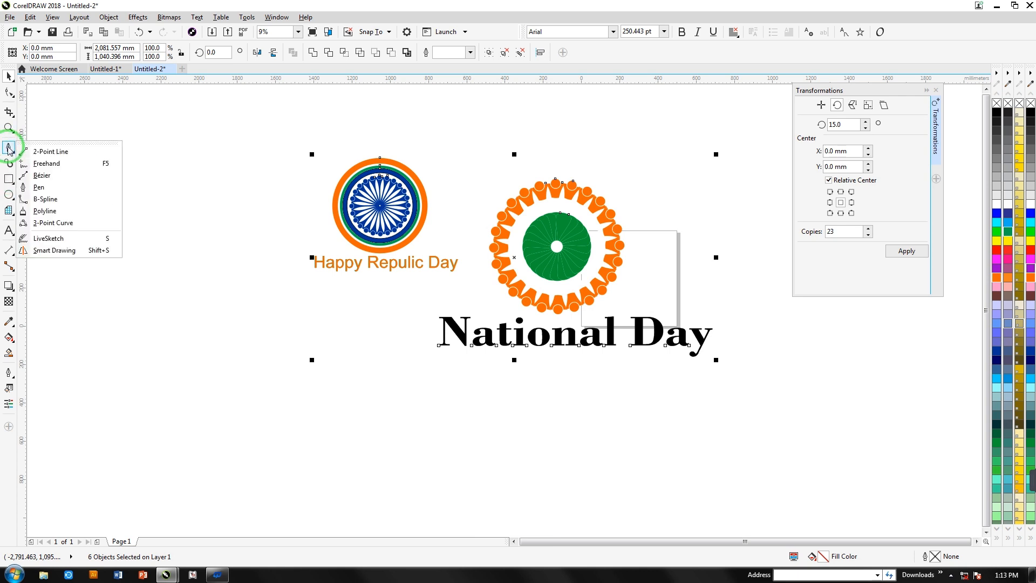
click(39, 187)
click(8, 147)
click(39, 187)
click(274, 393)
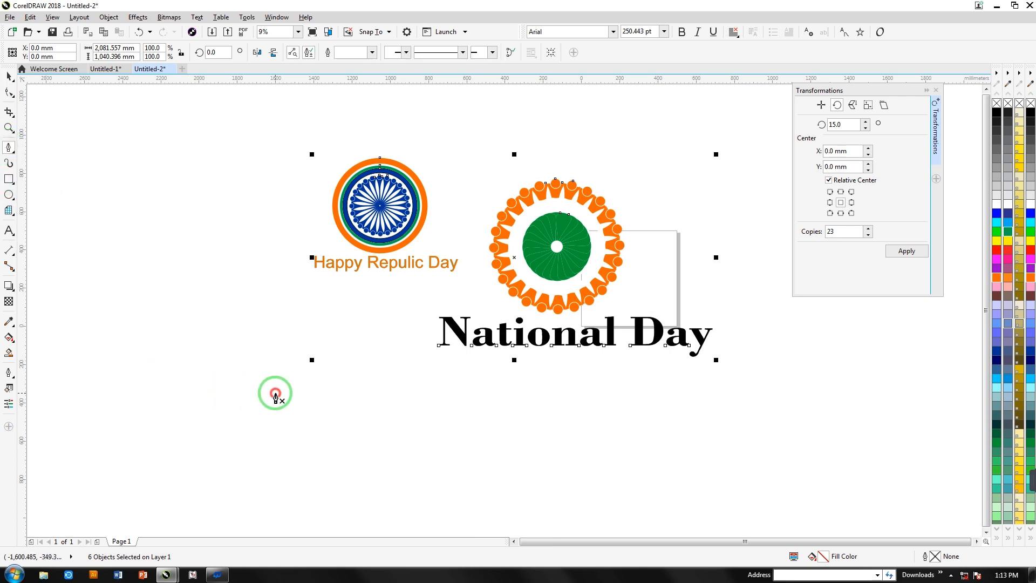
drag(193, 309, 142, 338)
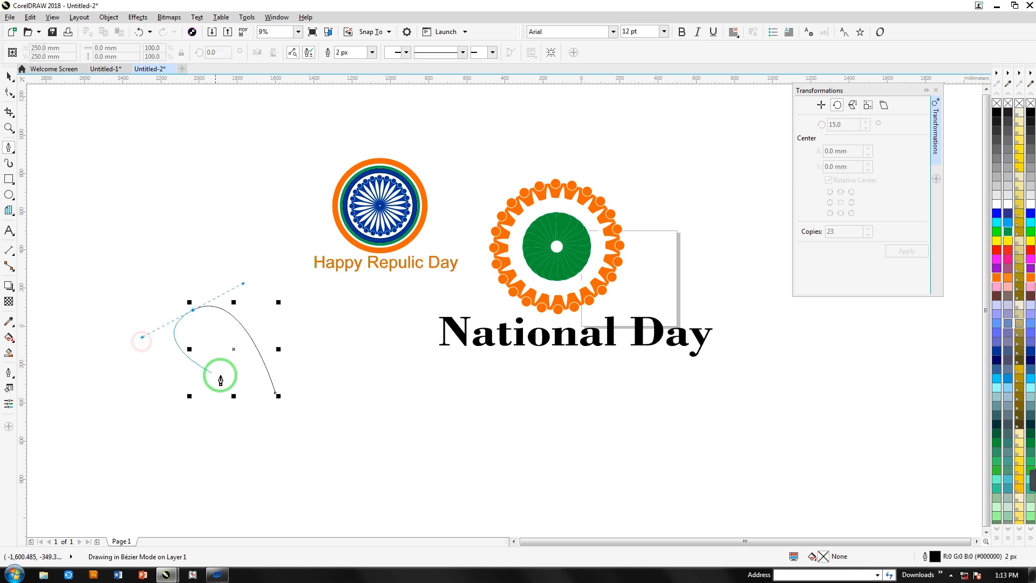
click(275, 393)
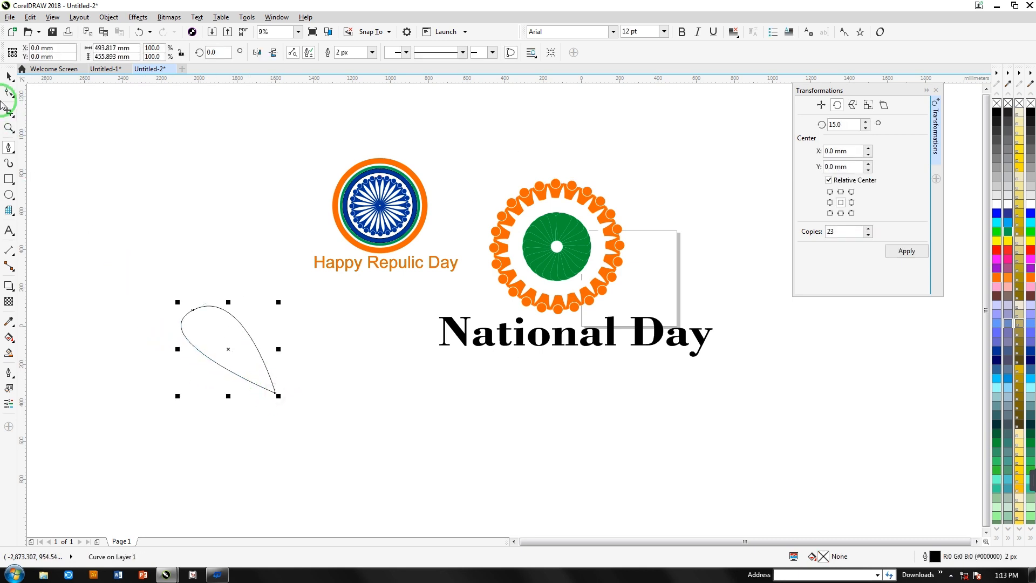
Reshape the petal's rounded end to about 476 by 478 mm overall and fill it green (C100 M0 Y100 K0)
click(8, 93)
click(192, 309)
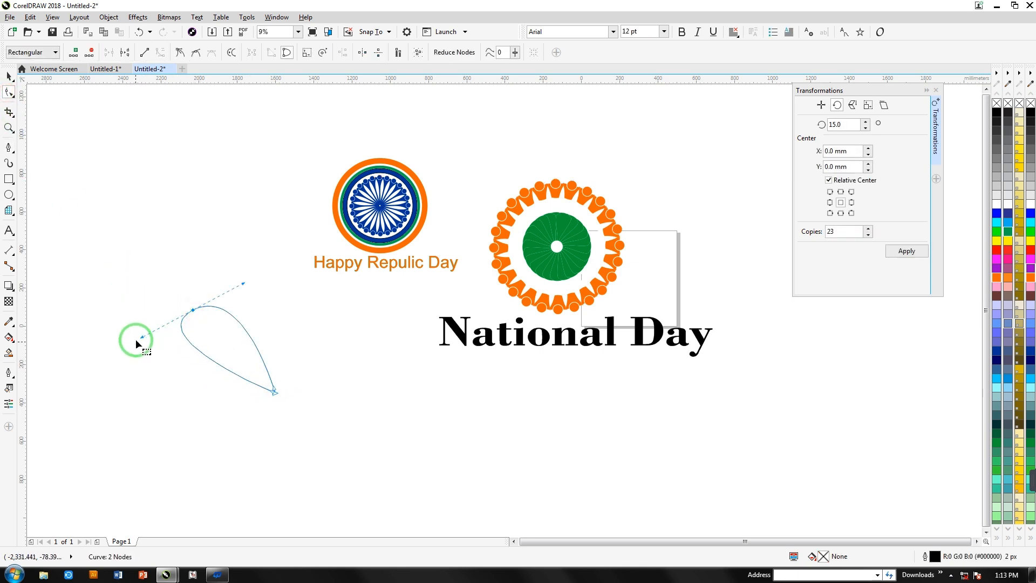
drag(135, 339, 152, 351)
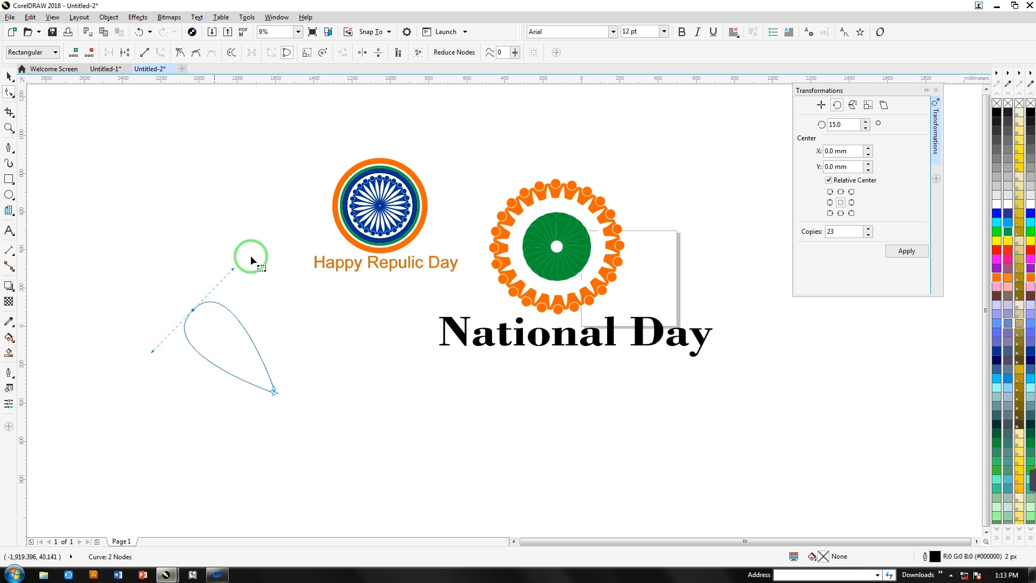
click(1007, 233)
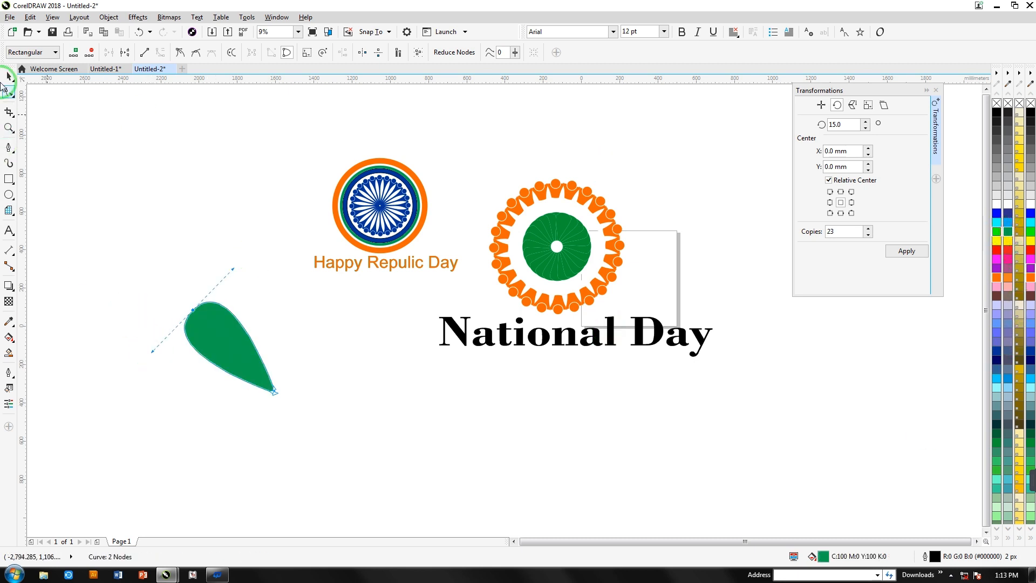
click(9, 77)
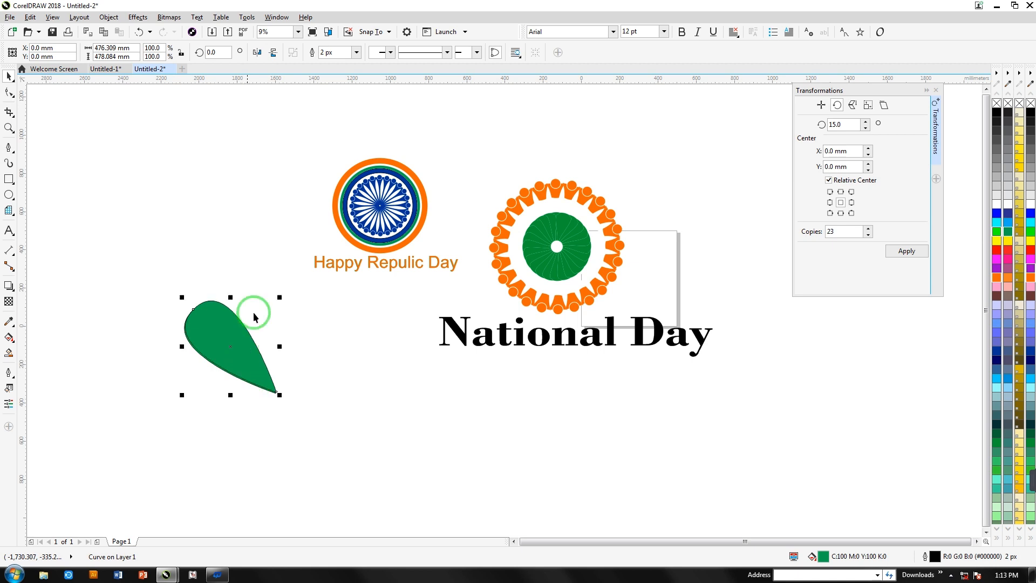
Add two smaller copies of the petal at about 75% and 51%, and align all three at their lower-right tips
drag(278, 295, 268, 297)
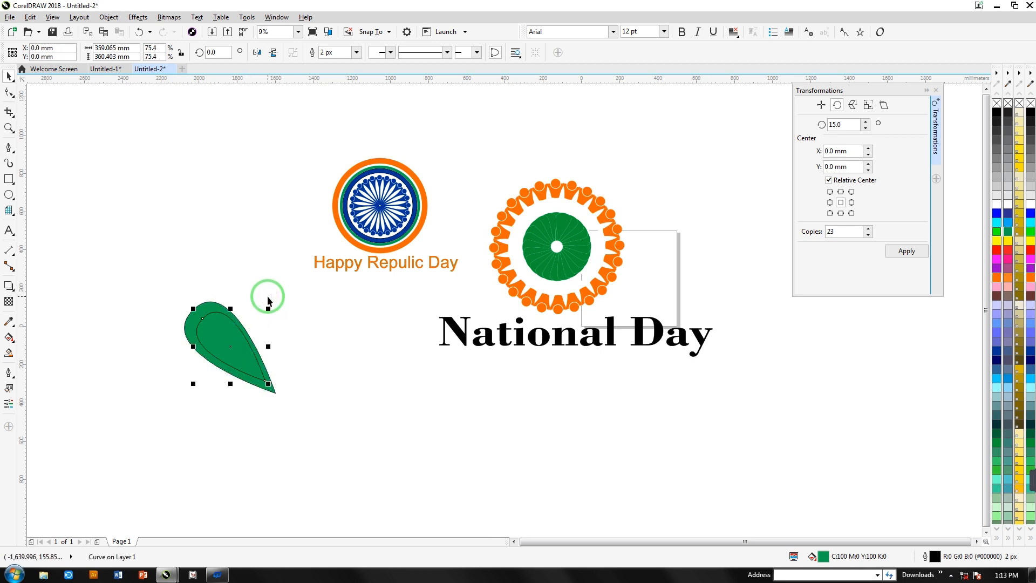
key(ctrl+r)
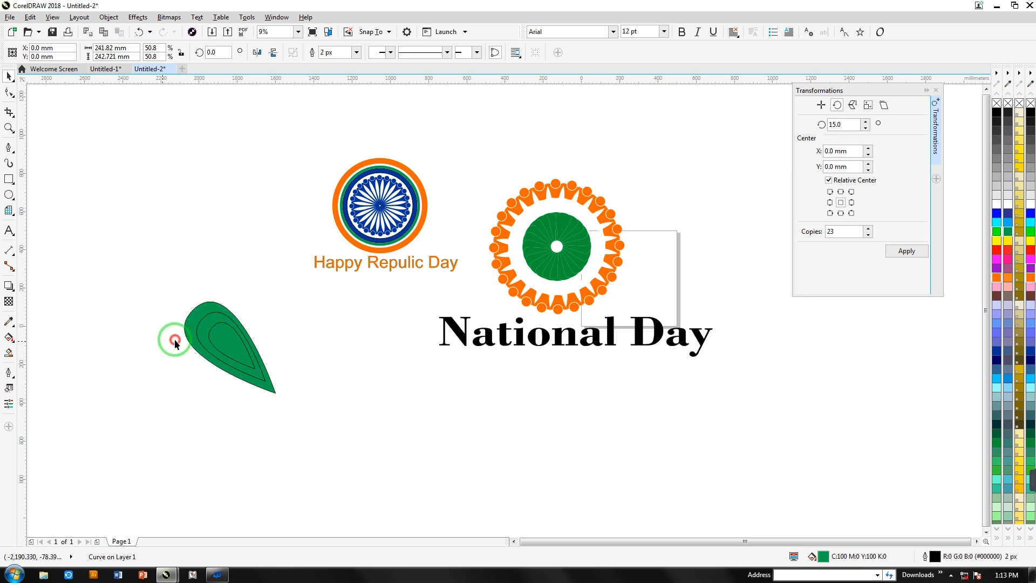
drag(150, 270, 300, 411)
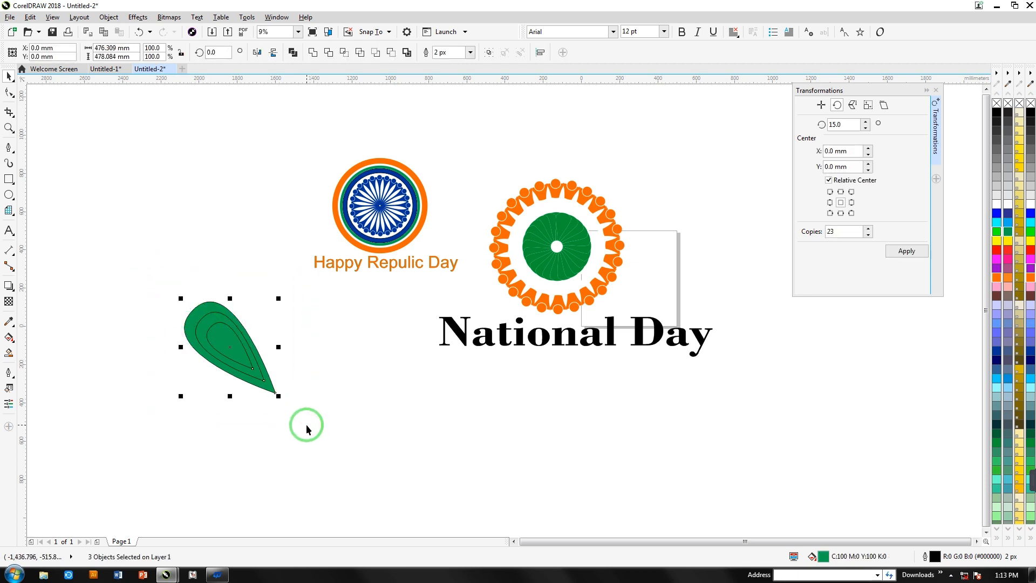
key(b)
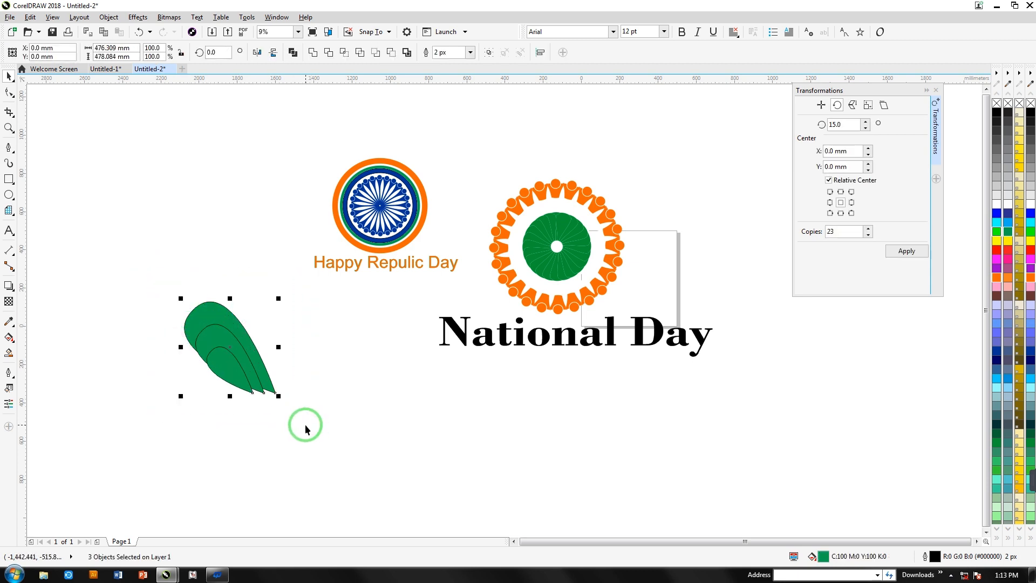
key(l)
key(r)
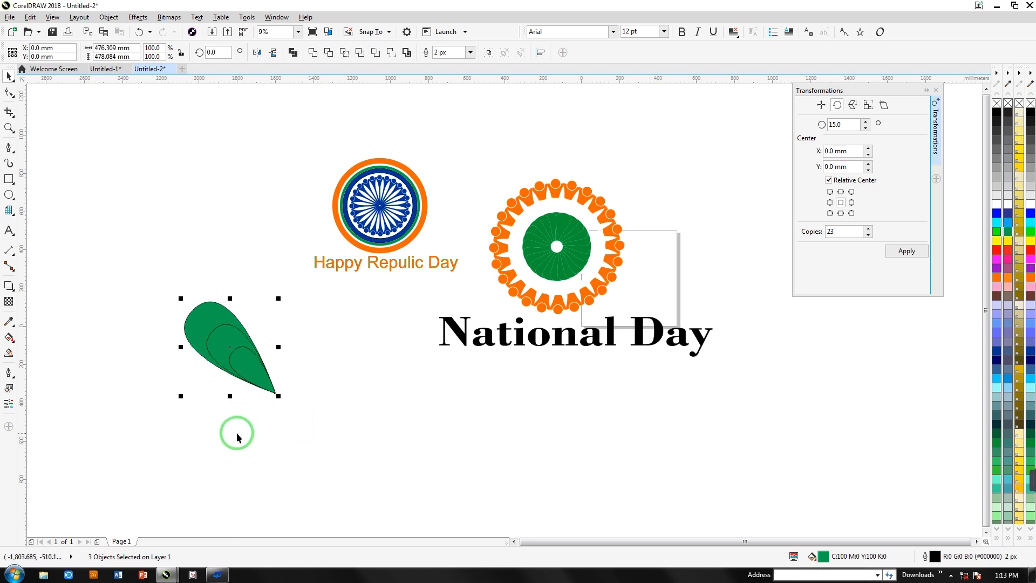
Fill the largest petal orange (#FF6600) and the middle petal white
click(189, 303)
click(215, 335)
click(1002, 279)
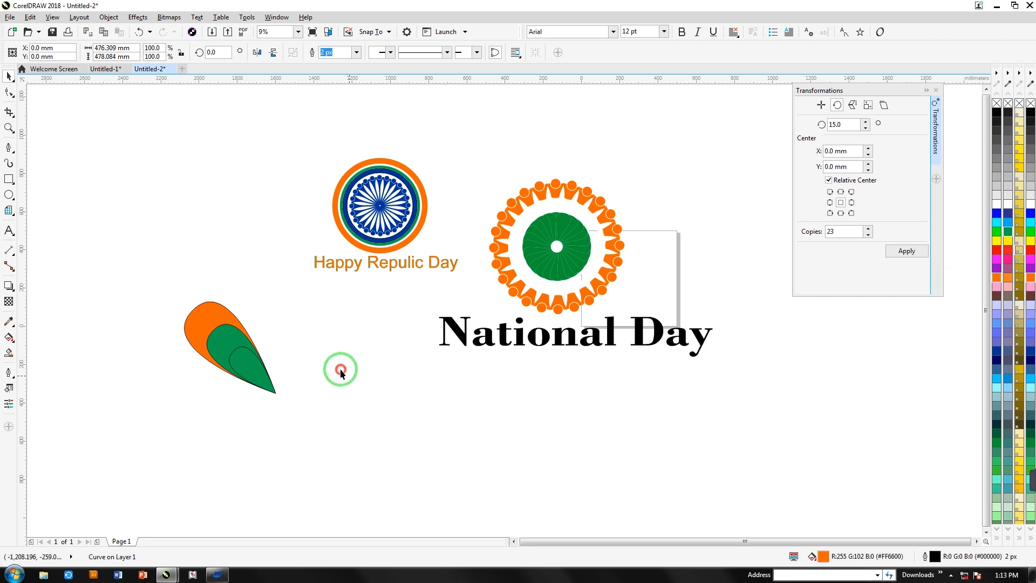
click(340, 366)
click(220, 336)
click(1019, 250)
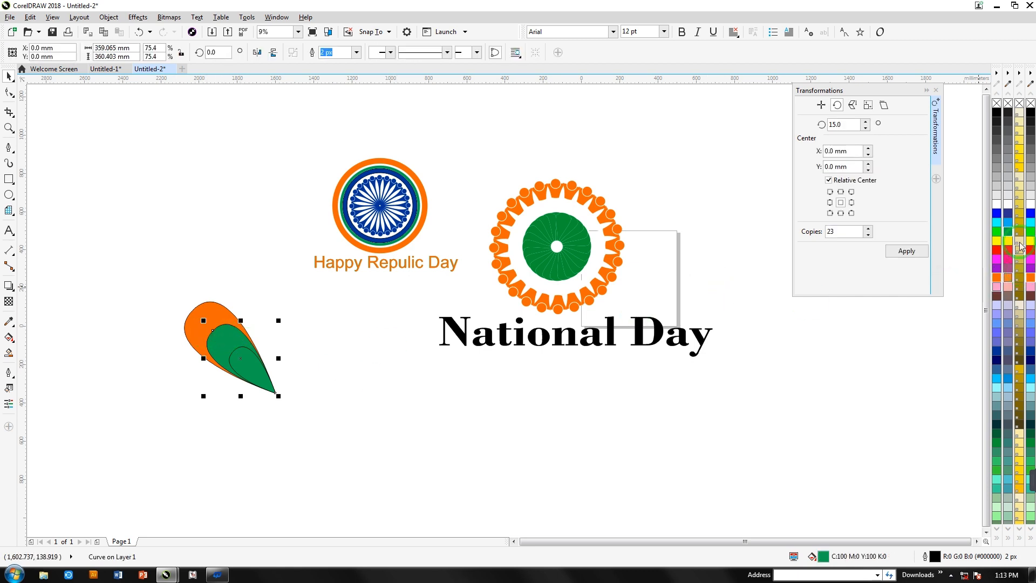
click(998, 207)
click(291, 363)
click(246, 364)
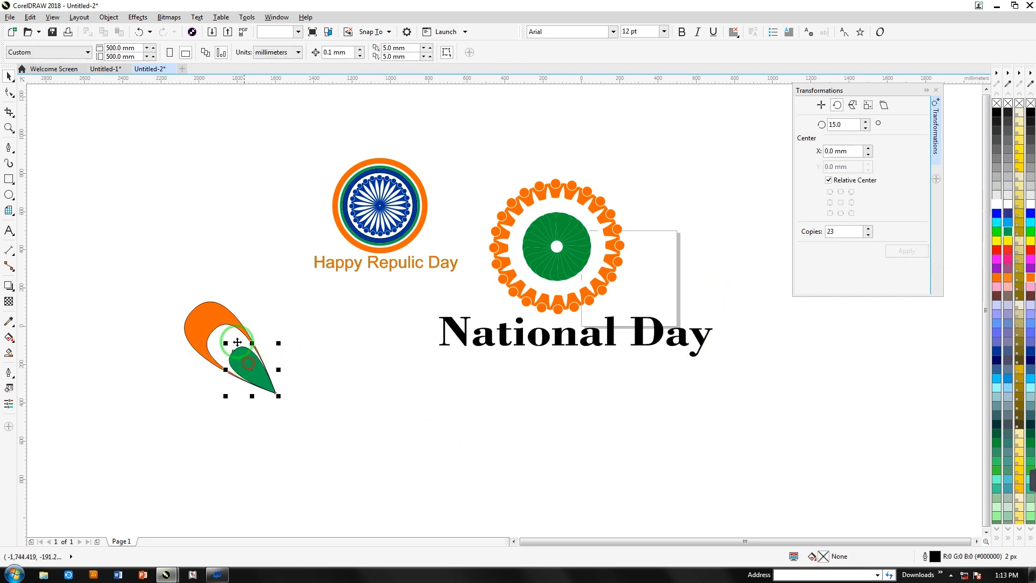
Remove the outlines from all three nested petals and group them
drag(159, 269, 304, 399)
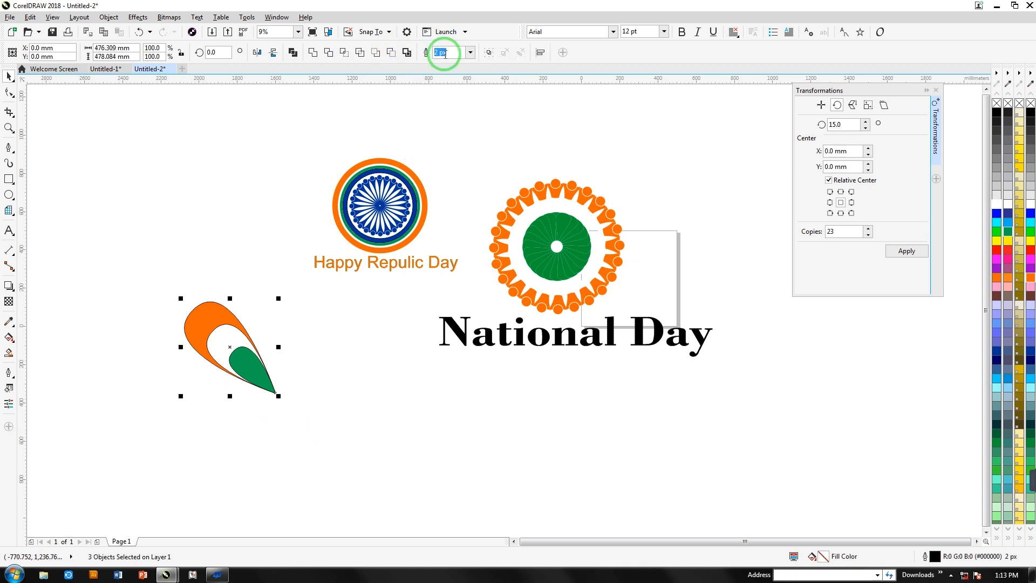
click(471, 52)
click(444, 62)
drag(129, 237, 273, 394)
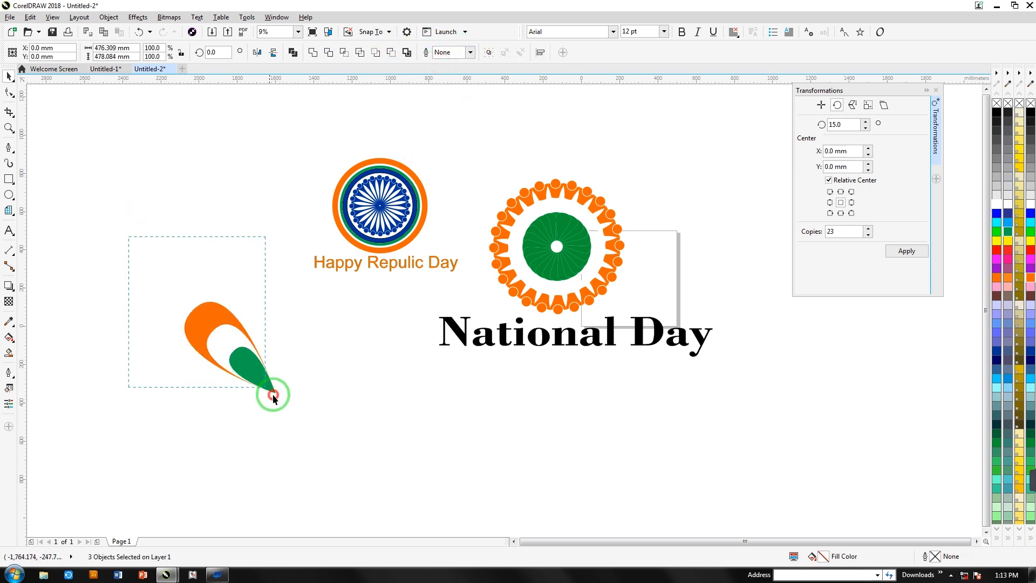
key(ctrl+g)
Move the petal group up and left, and set its rotation centre just beyond the pointed tip, about 303 mm right and 321 mm down
drag(209, 312, 107, 208)
click(104, 207)
drag(129, 242, 186, 303)
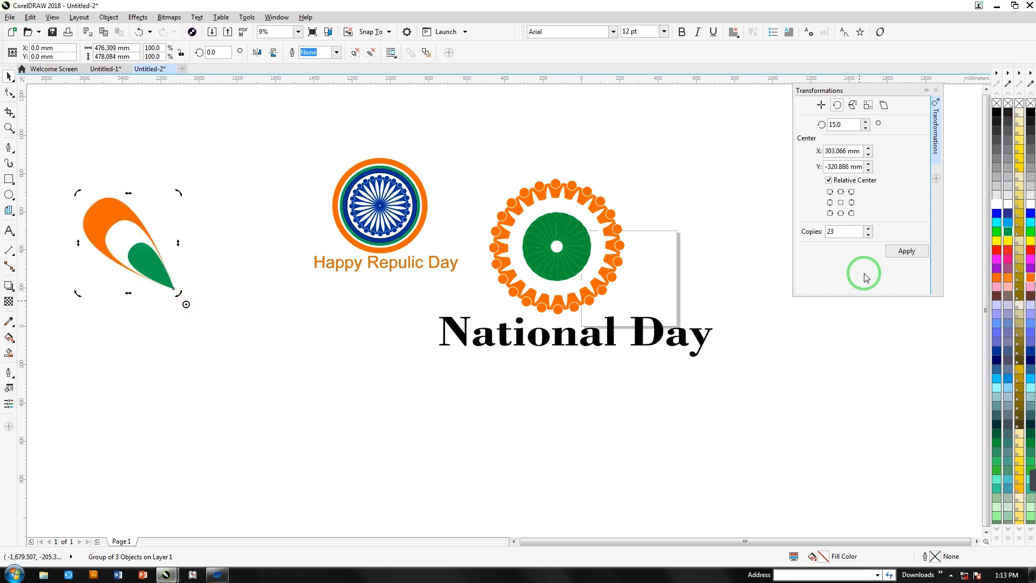
Create 23 copies of the petal group rotated at 15-degree intervals and group the complete wheel
click(901, 251)
drag(33, 144, 330, 455)
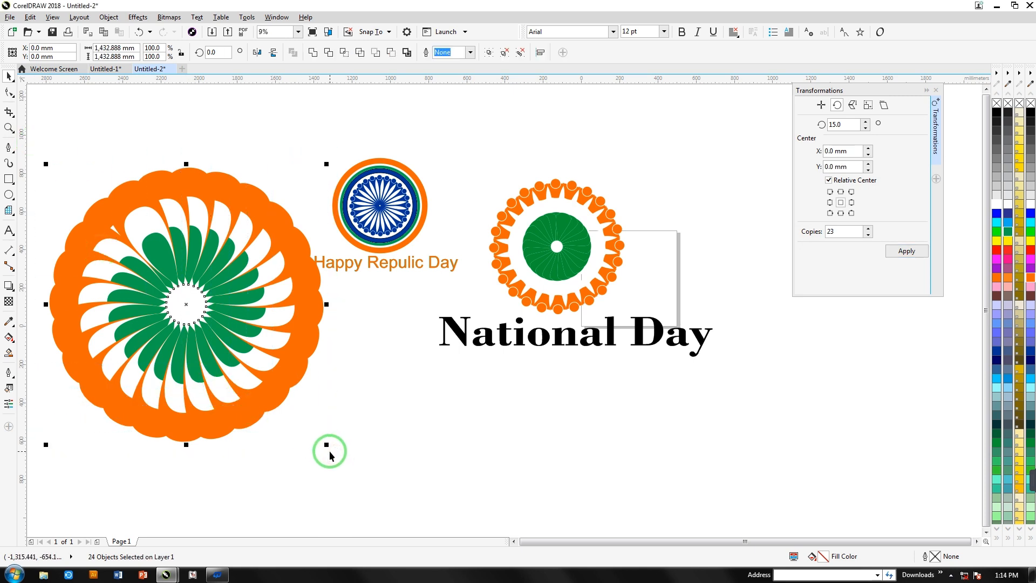
click(489, 51)
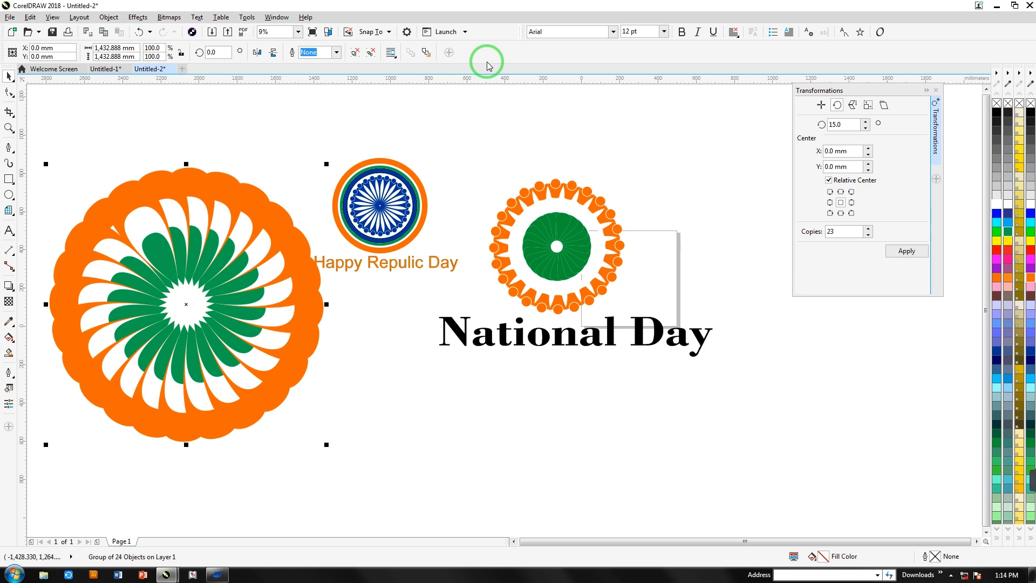